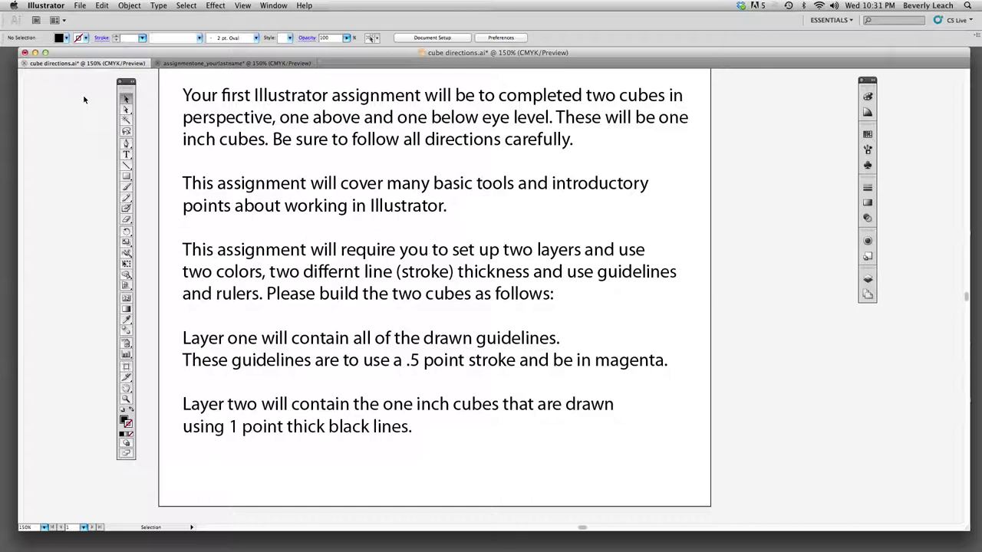
Switch to the assignmentone_yourlastname example, fit its artboard, and trace the left vanishing line.
{"action": "left_click", "coordinate": [182, 65]}
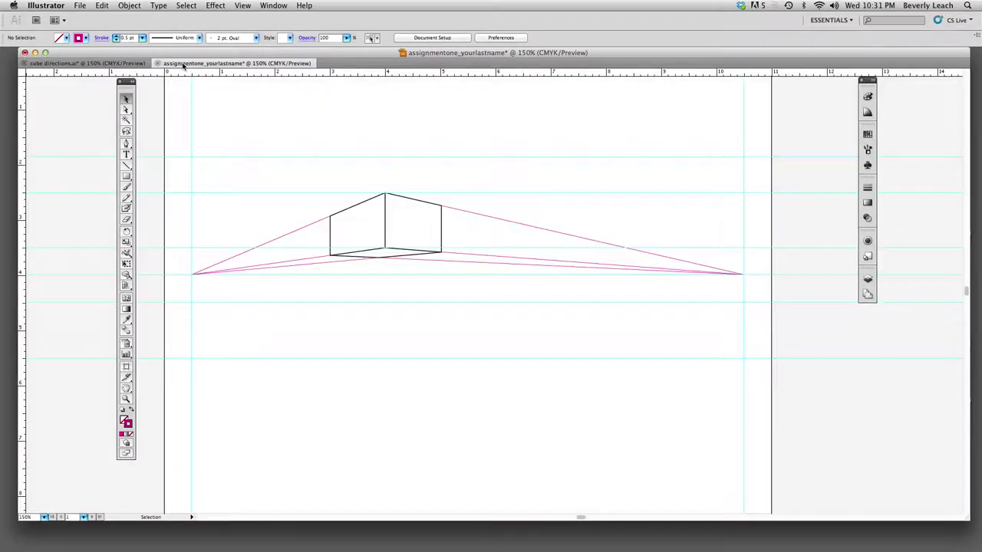
{"action": "key", "text": "super+minus"}
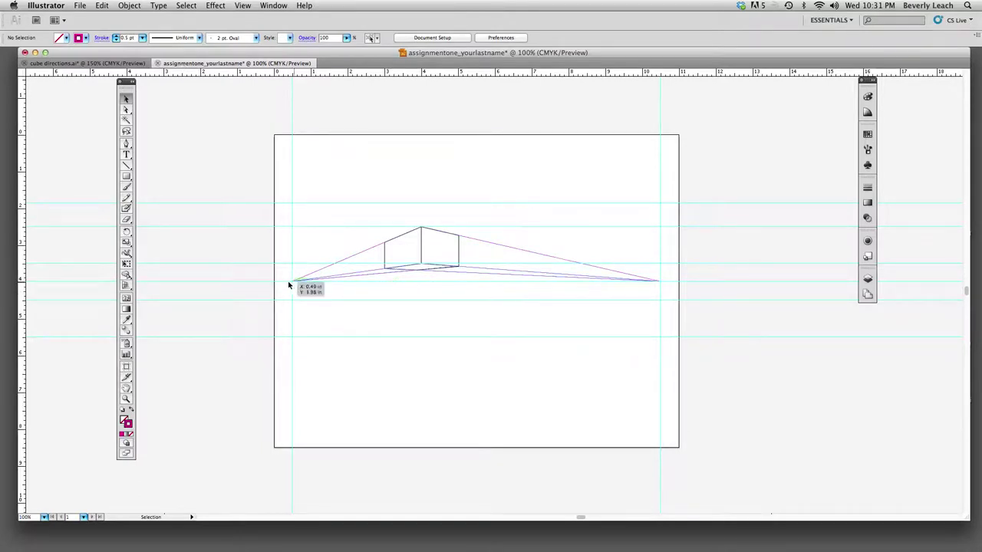
{"action": "left_click_drag", "start_coordinate": [294, 280], "coordinate": [647, 282]}
Choose File > New to bring up the New Document dialog.
{"action": "left_click", "coordinate": [80, 6]}
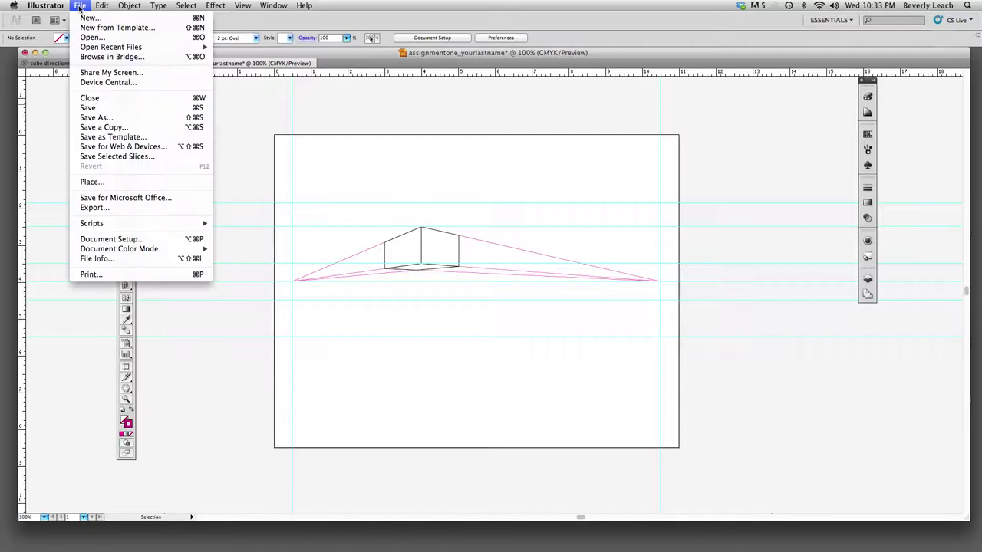
{"action": "left_click", "coordinate": [88, 18]}
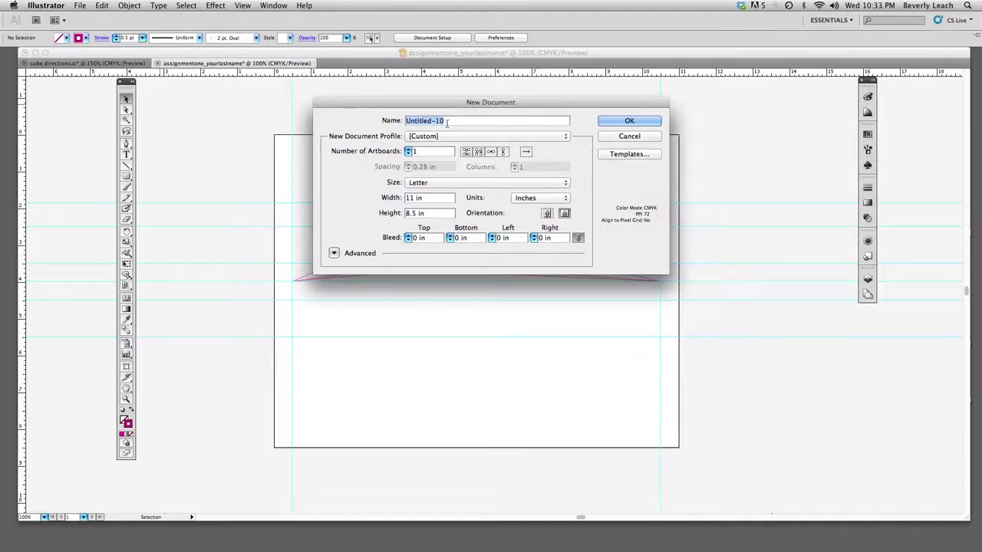
Name the document assignmentone_yourlastname, keep Letter 11 x 8.5 in, and create it.
{"action": "type", "text": "assignmentone"}
{"action": "type", "text": "_yourlastname"}
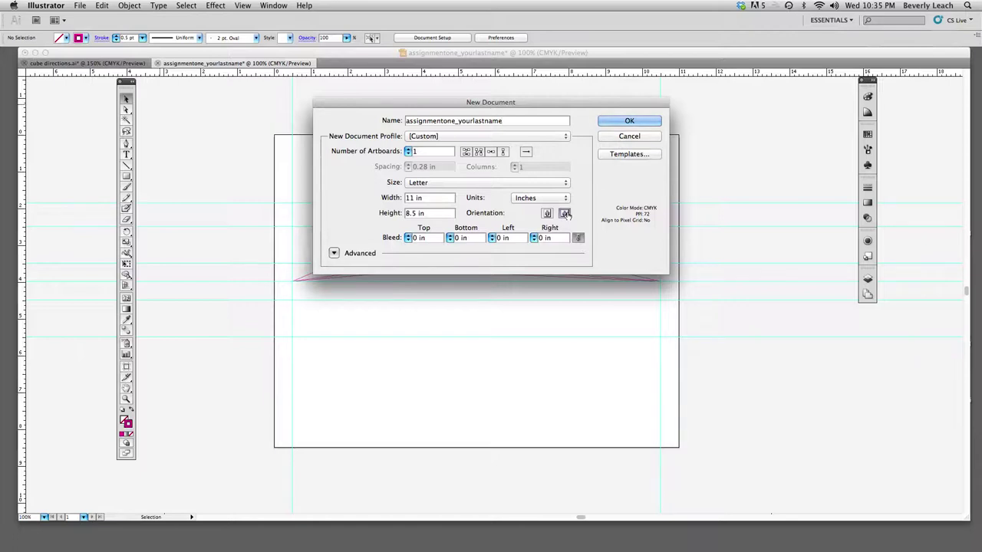
{"action": "left_click", "coordinate": [629, 121]}
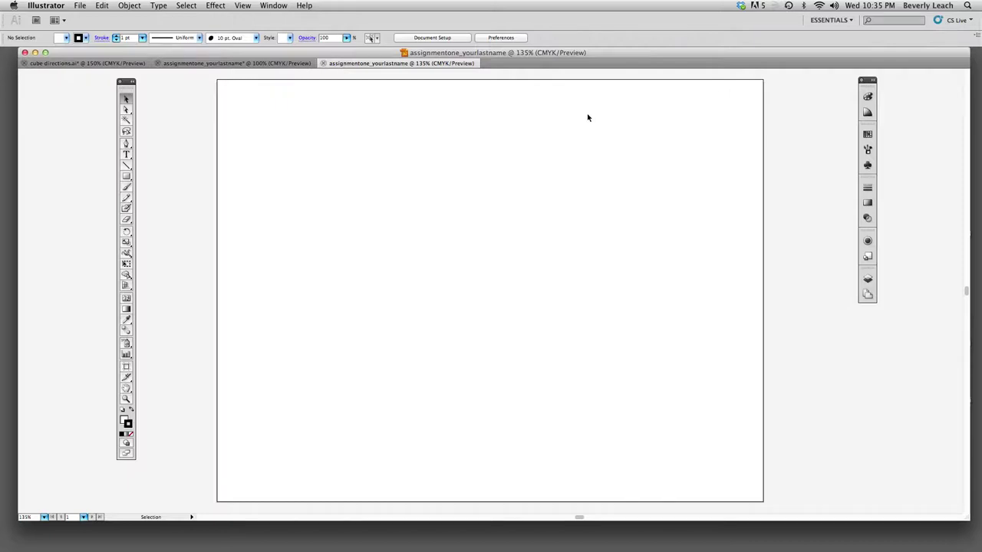
Glance at the example cube document, then return to the new blank artboard.
{"action": "left_click", "coordinate": [303, 64]}
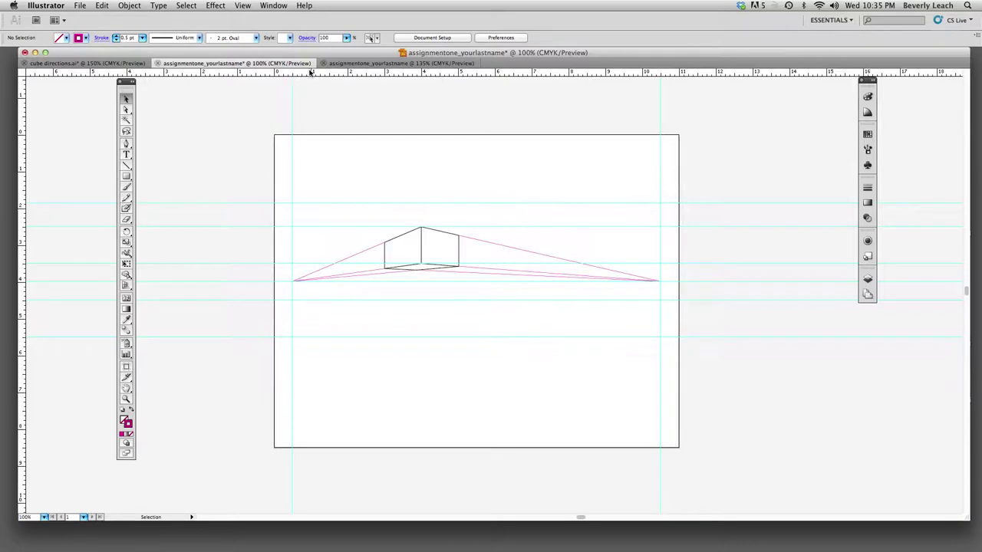
{"action": "left_click", "coordinate": [357, 64]}
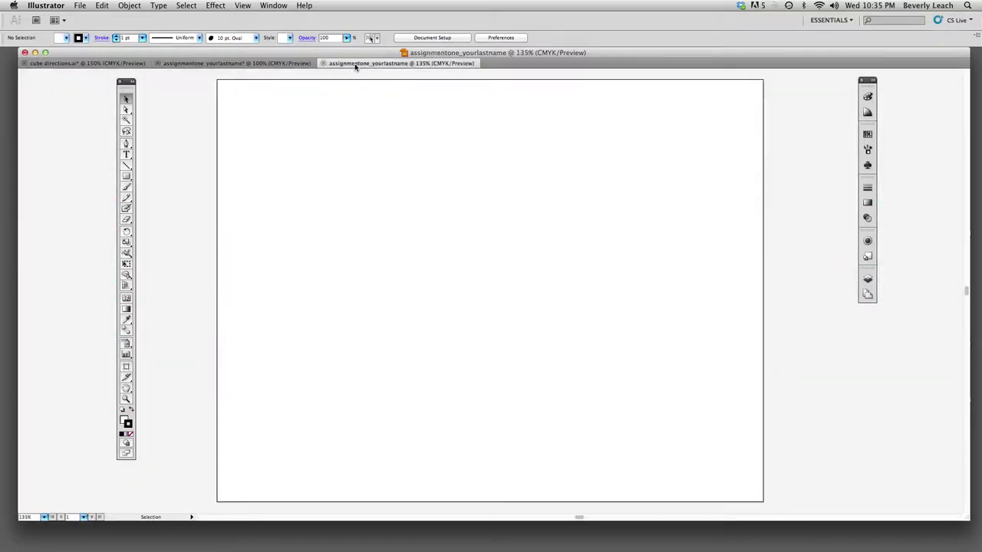
Turn on rulers with View > Rulers > Show Rulers.
{"action": "left_click", "coordinate": [243, 6]}
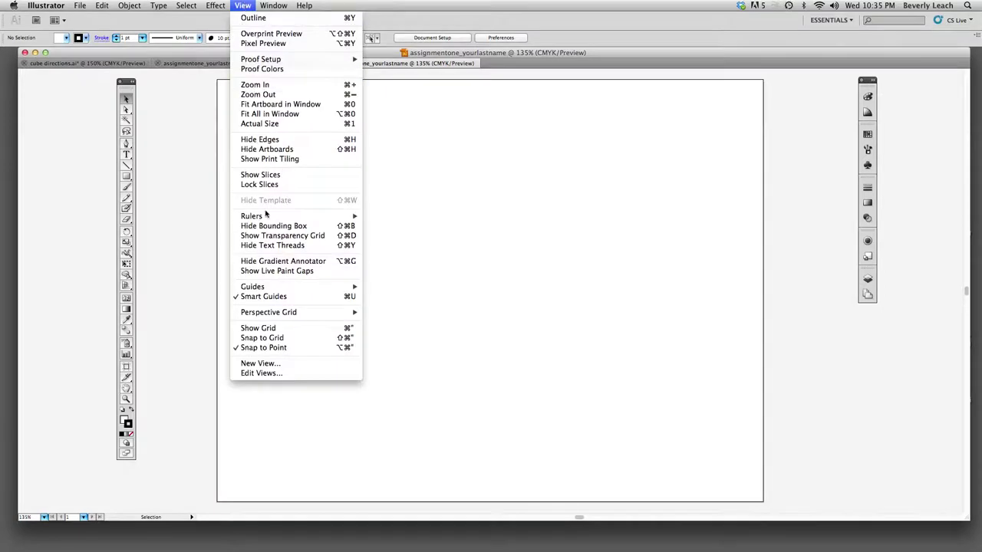
{"action": "mouse_move", "coordinate": [254, 217]}
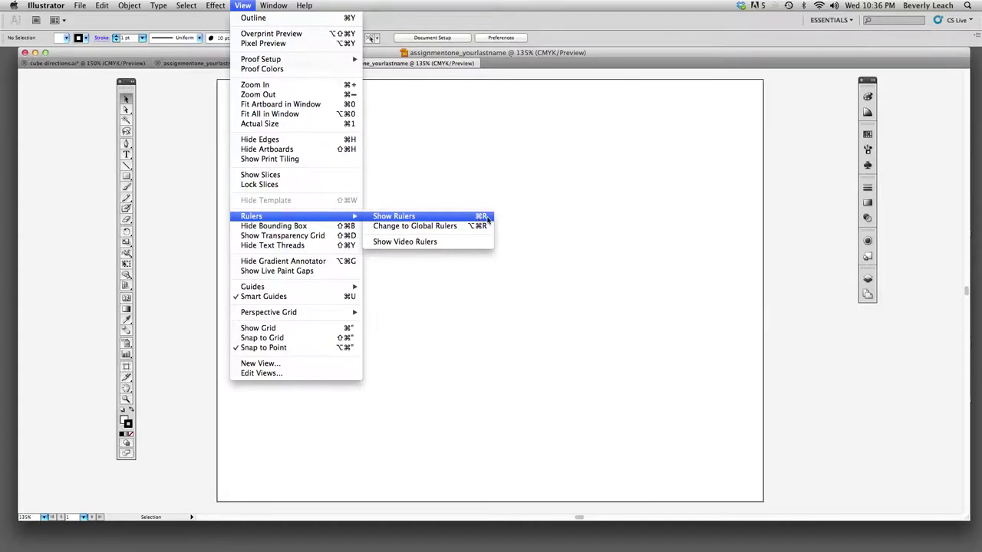
{"action": "left_click", "coordinate": [424, 220]}
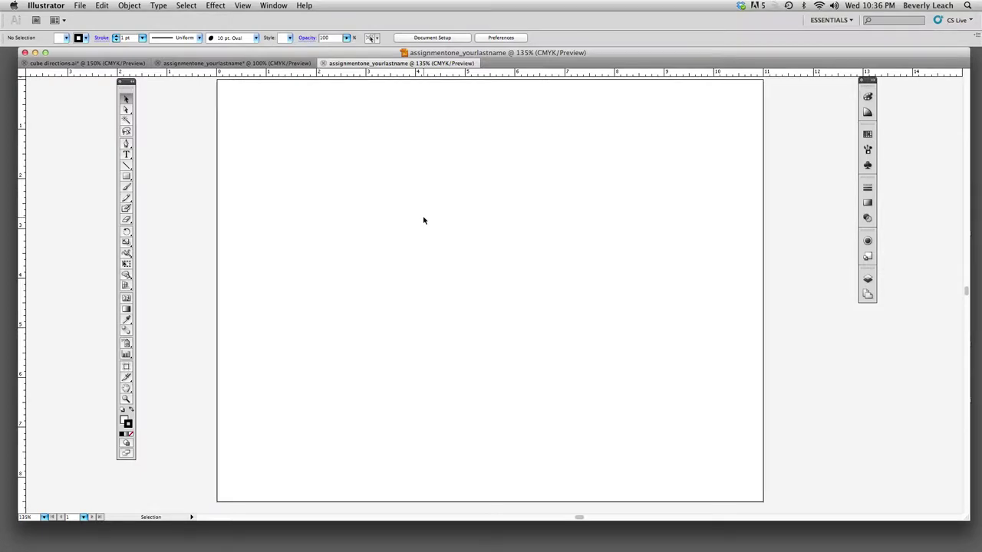
Check the View > Guides options, then drag a horizontal guide across the upper artboard.
{"action": "left_click", "coordinate": [243, 7]}
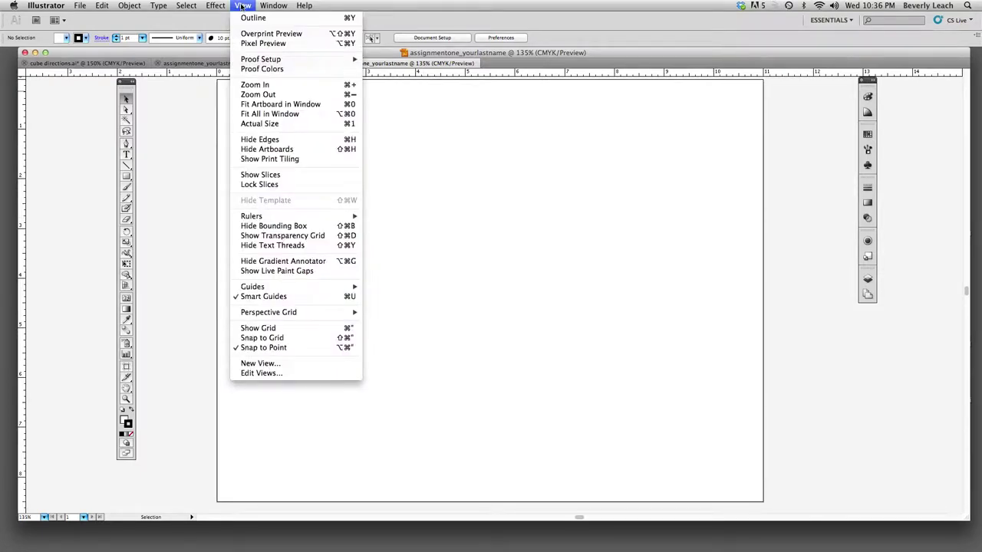
{"action": "mouse_move", "coordinate": [287, 289]}
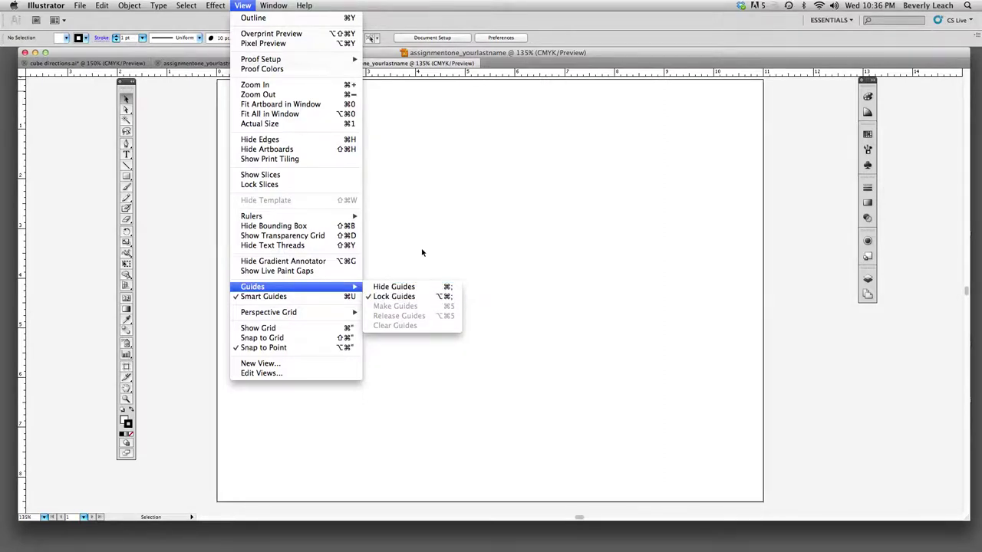
{"action": "left_click", "coordinate": [454, 188]}
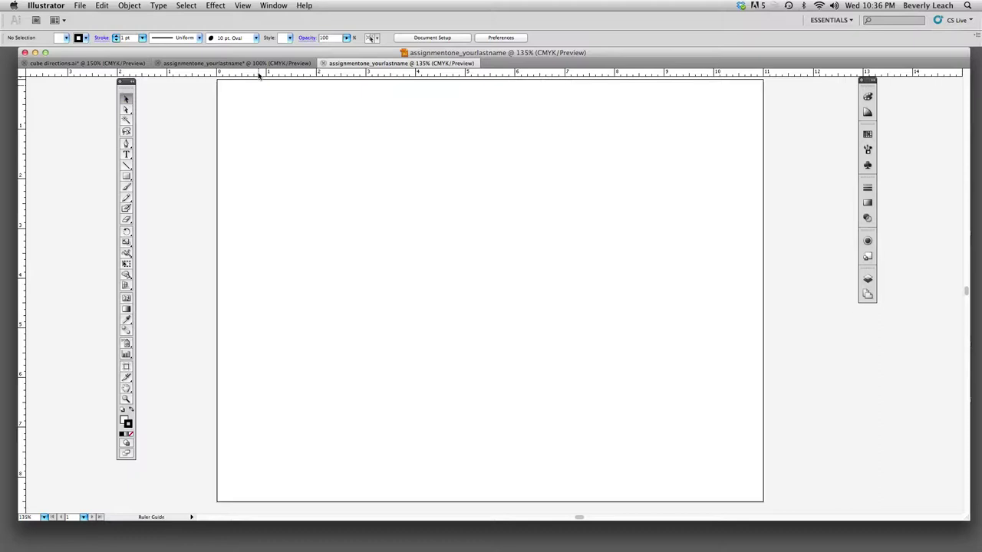
{"action": "left_click_drag", "start_coordinate": [261, 72], "coordinate": [254, 160]}
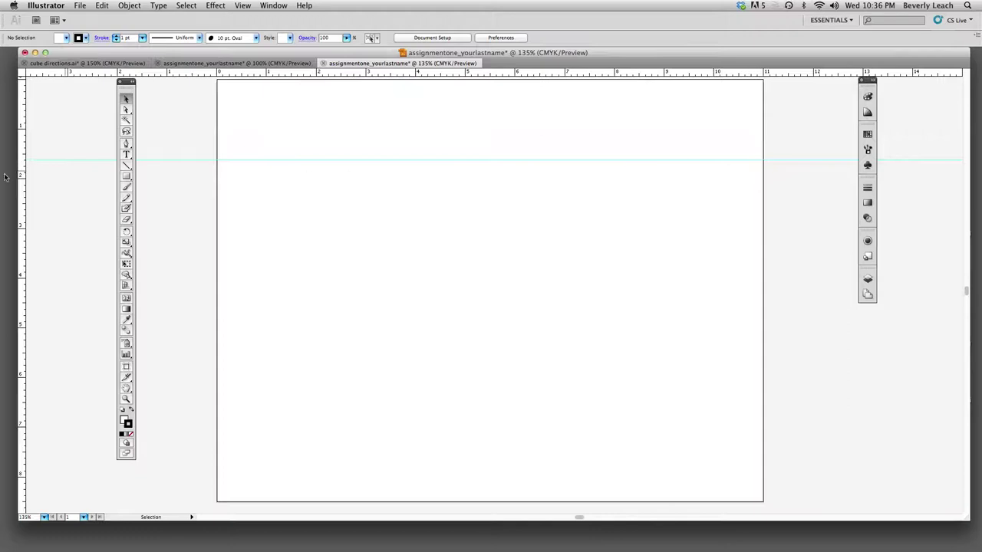
Drag a vertical guide near the artboard's left side, then open Illustrator Preferences.
{"action": "left_click_drag", "start_coordinate": [22, 182], "coordinate": [317, 206]}
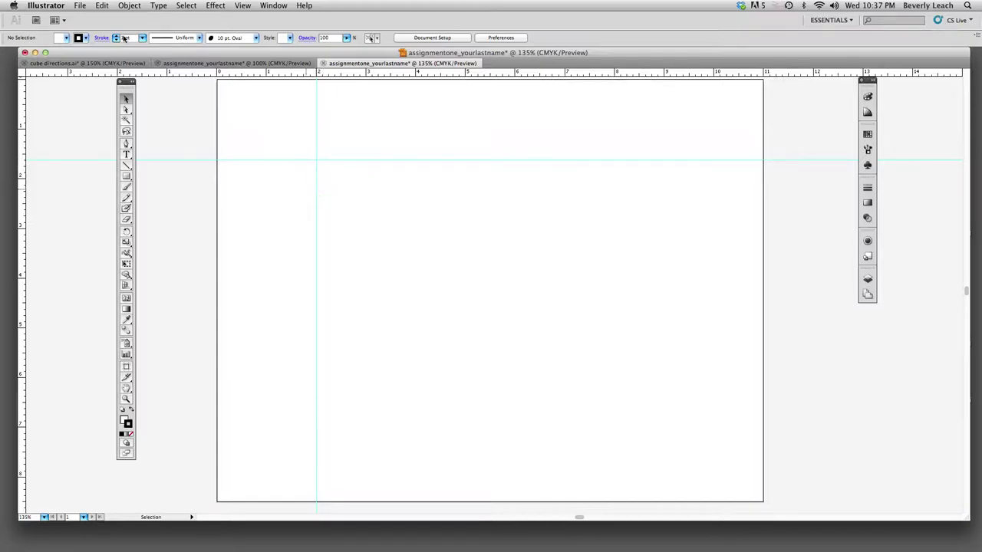
{"action": "left_click", "coordinate": [46, 6]}
{"action": "mouse_move", "coordinate": [51, 37]}
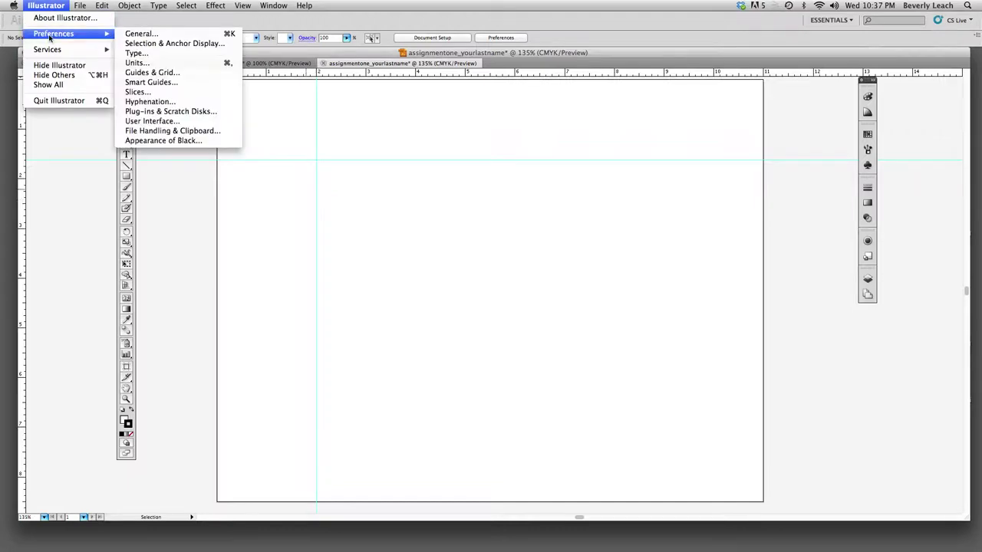
{"action": "left_click", "coordinate": [141, 33]}
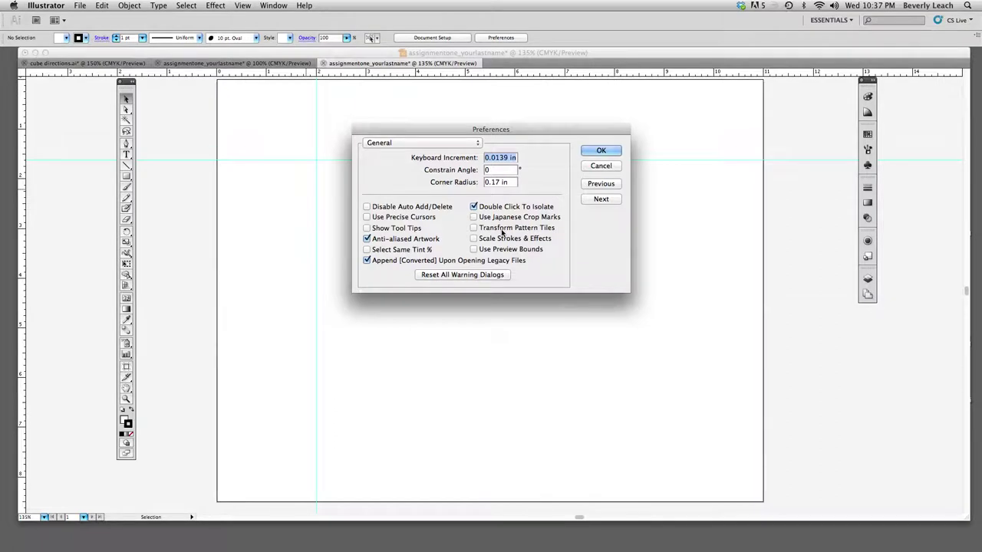
{"action": "left_click", "coordinate": [477, 145]}
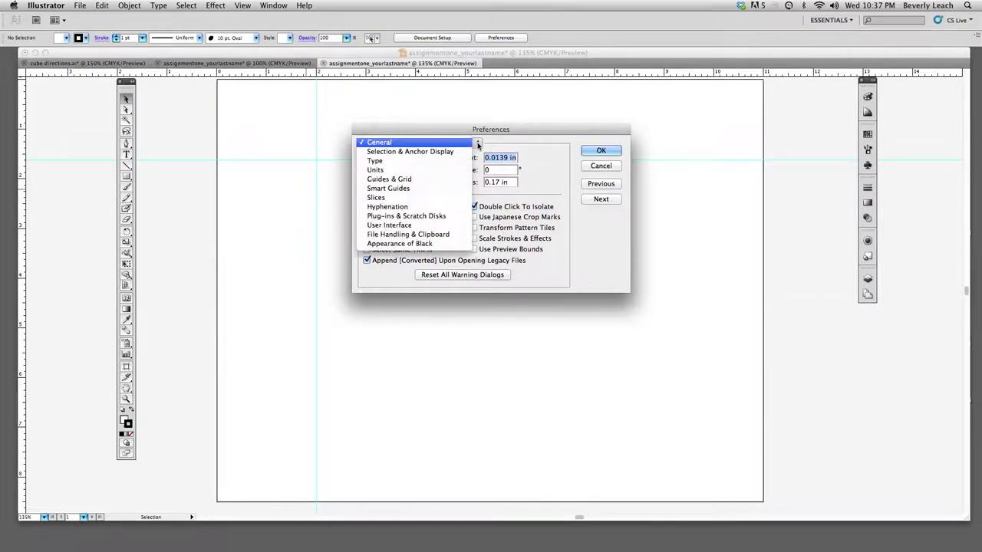
{"action": "left_click", "coordinate": [389, 172]}
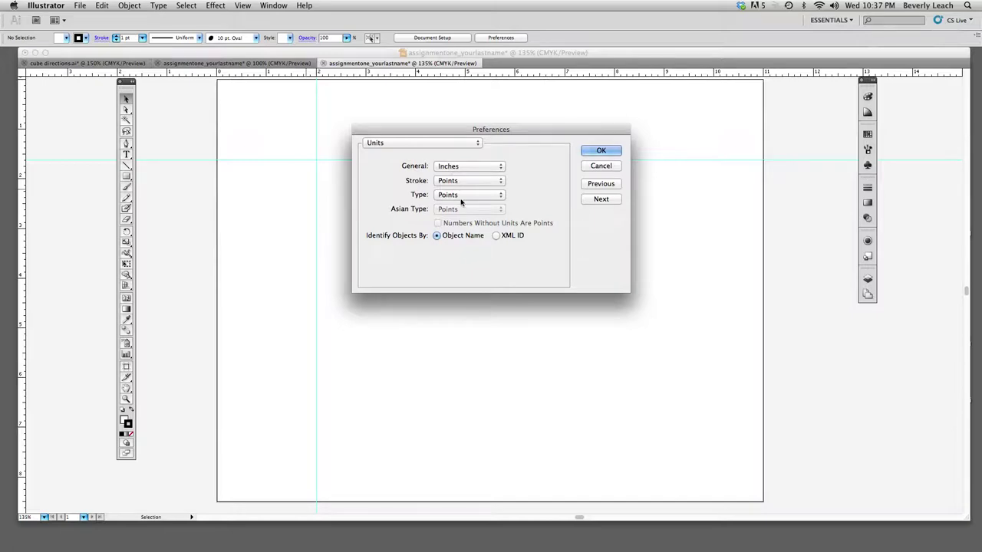
{"action": "left_click", "coordinate": [600, 168]}
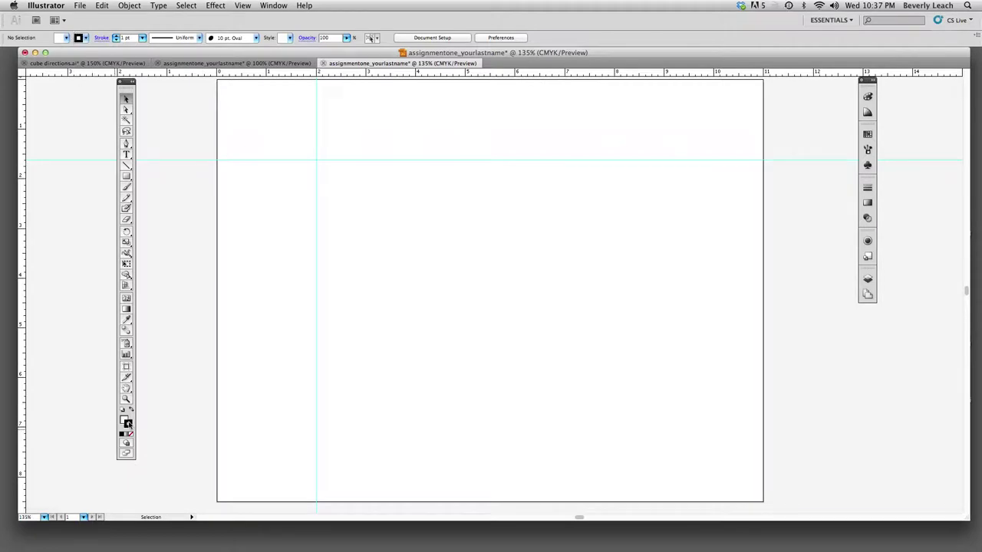
Preview the Color, Stroke and Layers panels, then switch to the cube document and zoom in.
{"action": "left_click", "coordinate": [868, 96]}
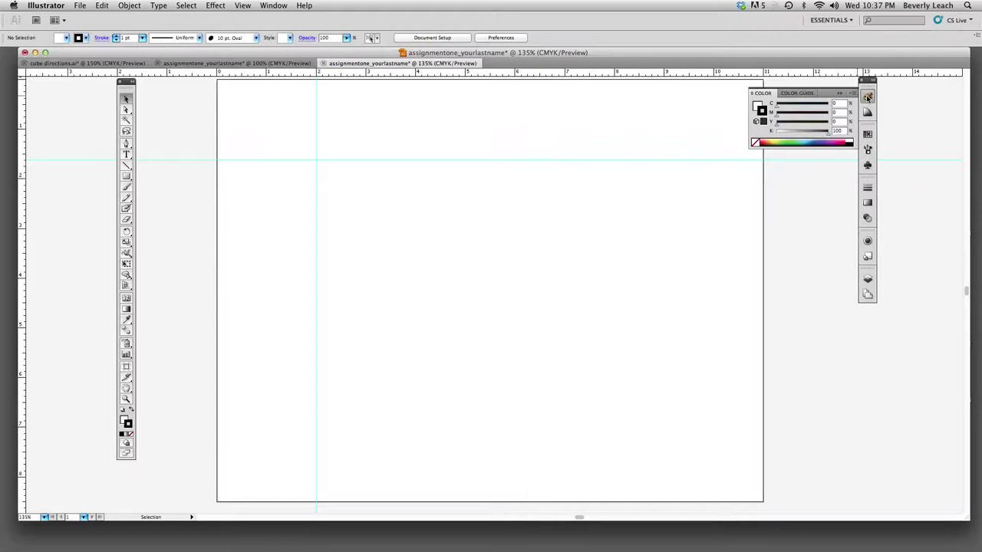
{"action": "left_click", "coordinate": [868, 187]}
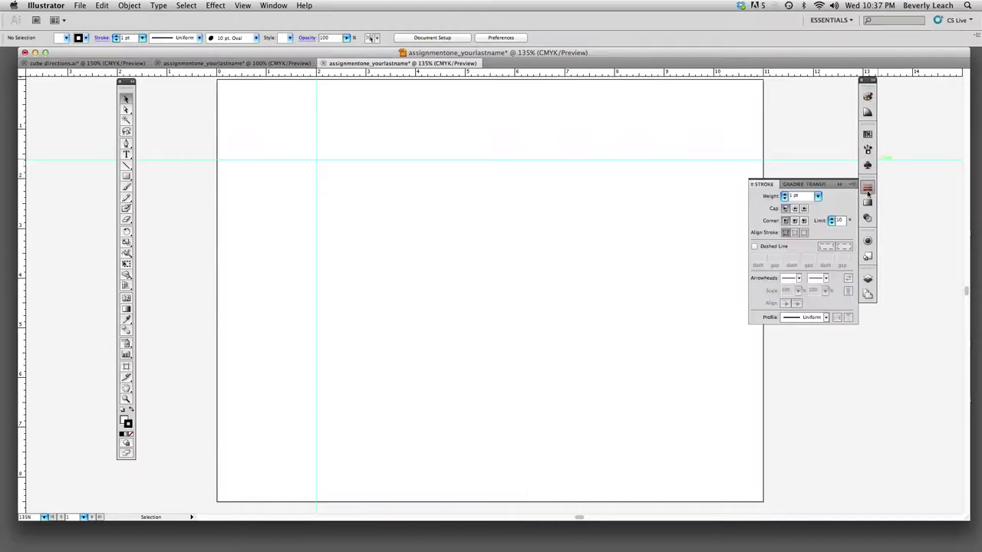
{"action": "left_click", "coordinate": [867, 279]}
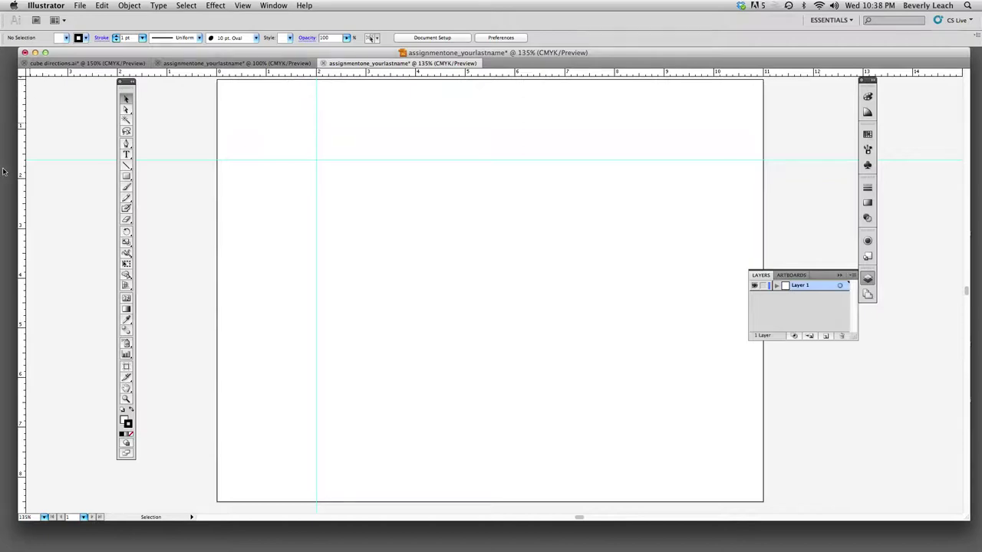
{"action": "left_click", "coordinate": [222, 63]}
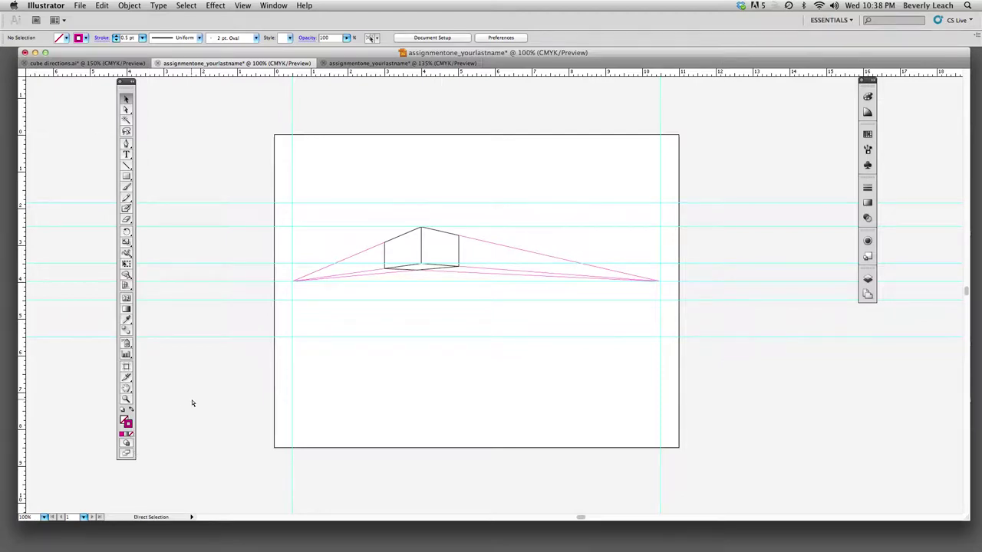
{"action": "key", "text": "super+equal"}
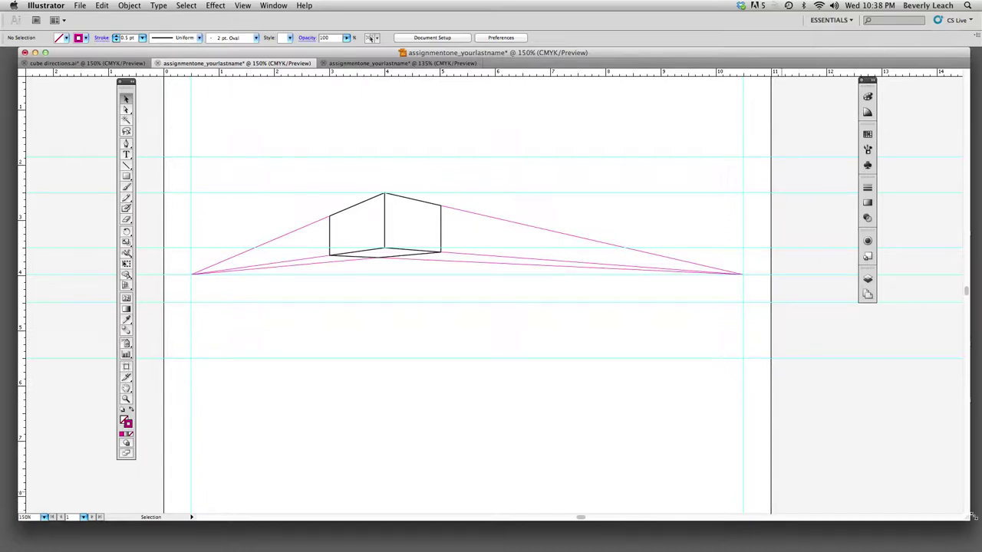
Make the document window taller with its resize grip and bring up the View menu.
{"action": "left_click_drag", "start_coordinate": [972, 519], "coordinate": [973, 545]}
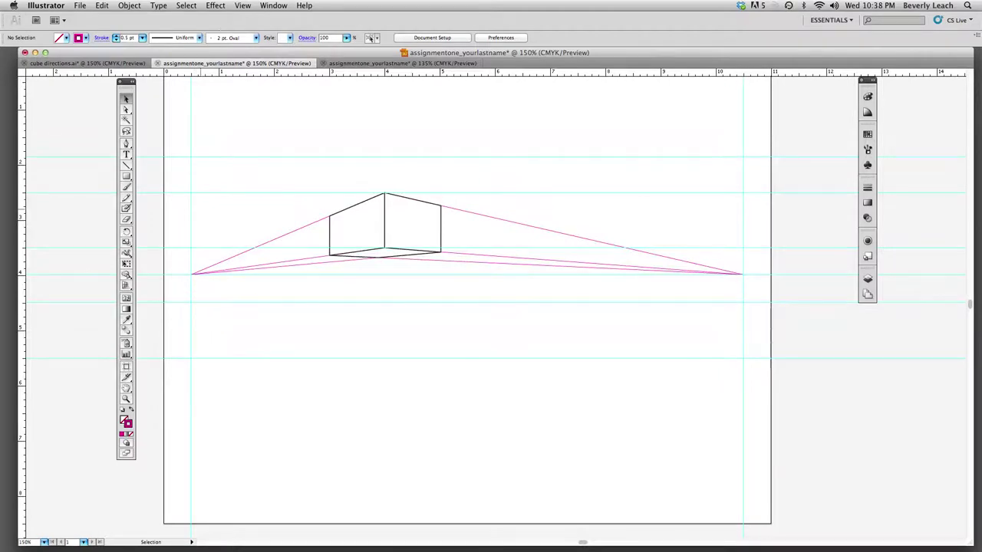
{"action": "left_click", "coordinate": [252, 6]}
Hide the cyan guides via View > Guides > Hide Guides and show the Layers panel.
{"action": "mouse_move", "coordinate": [316, 289]}
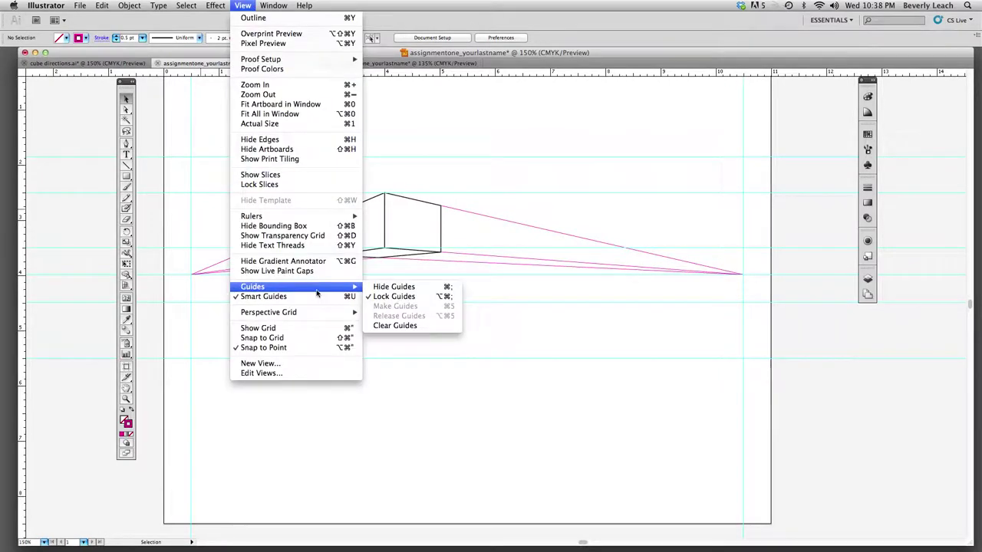
{"action": "left_click", "coordinate": [388, 287]}
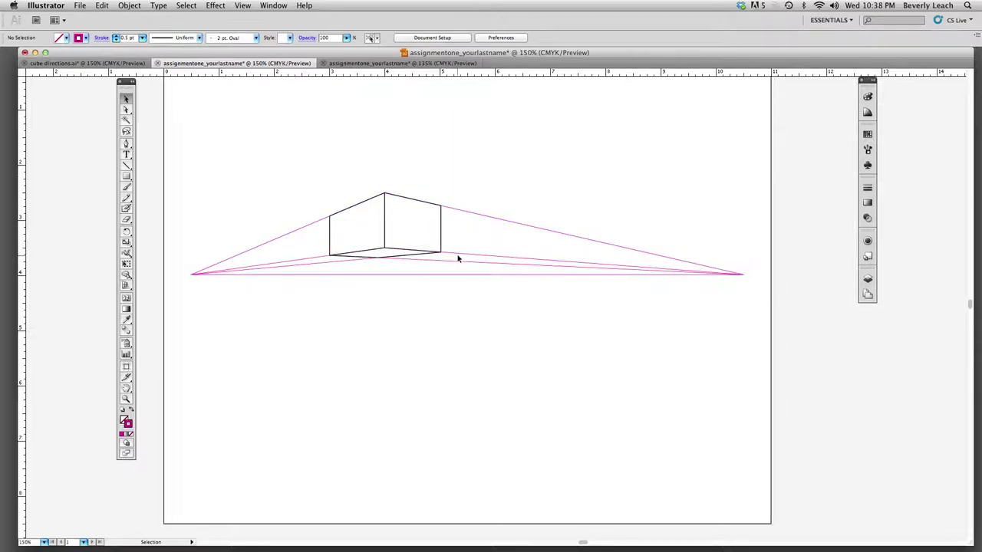
{"action": "left_click", "coordinate": [868, 279]}
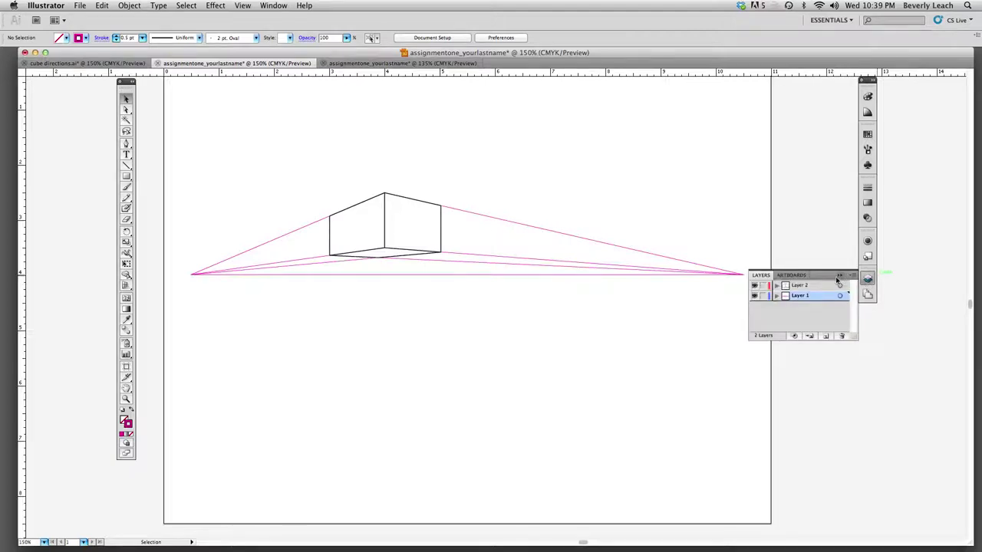
Float the Layers panel and stack the Stroke panel above it.
{"action": "left_click_drag", "start_coordinate": [856, 278], "coordinate": [880, 356]}
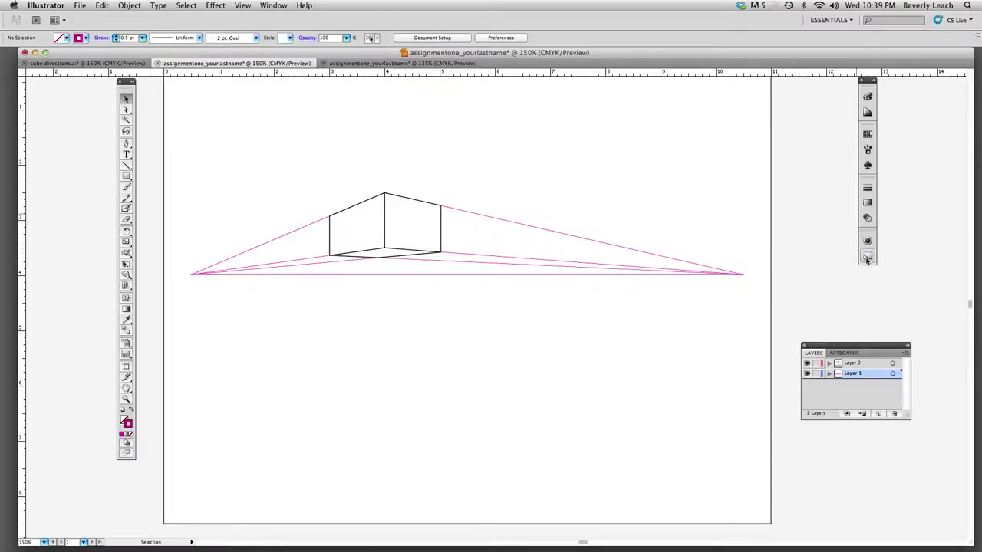
{"action": "left_click", "coordinate": [868, 191]}
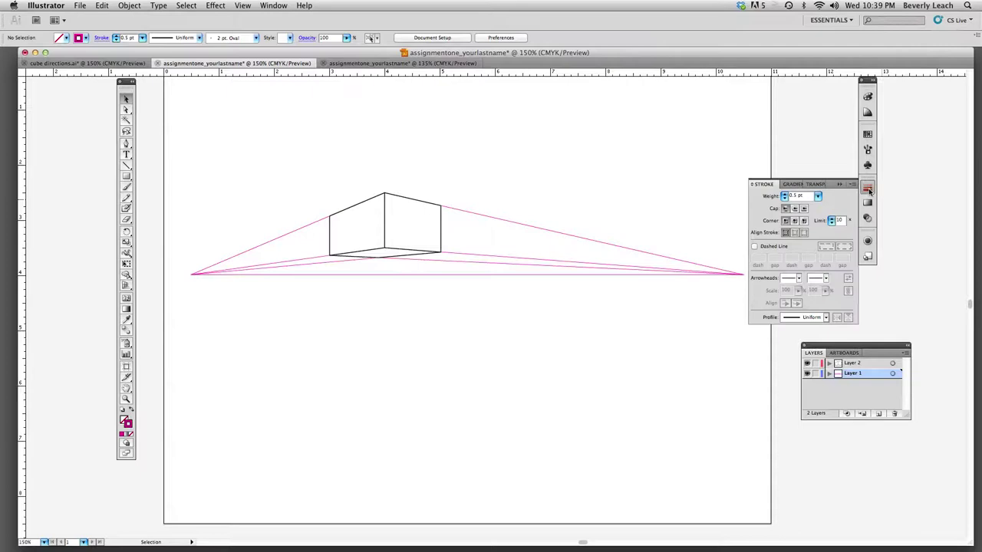
{"action": "left_click", "coordinate": [862, 191]}
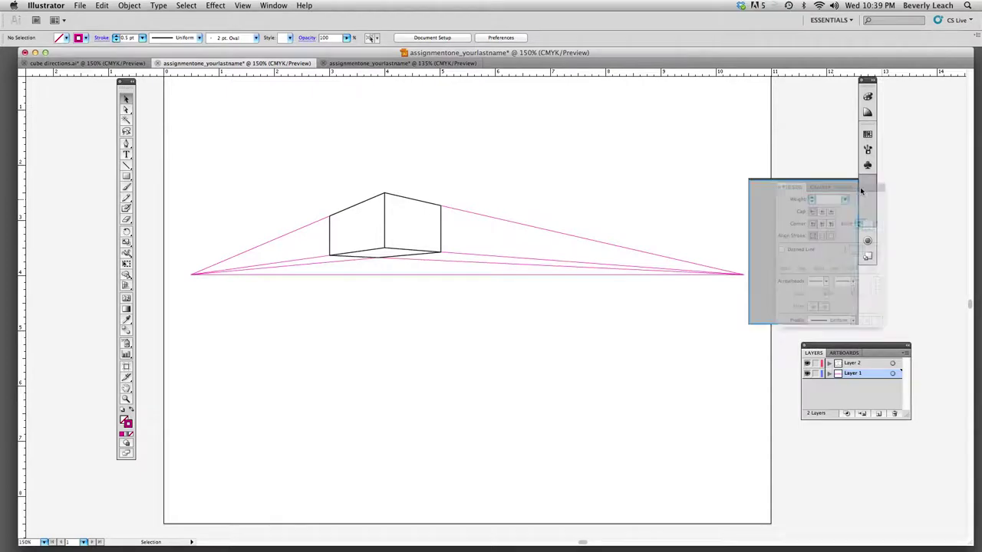
{"action": "left_click_drag", "start_coordinate": [861, 190], "coordinate": [886, 198]}
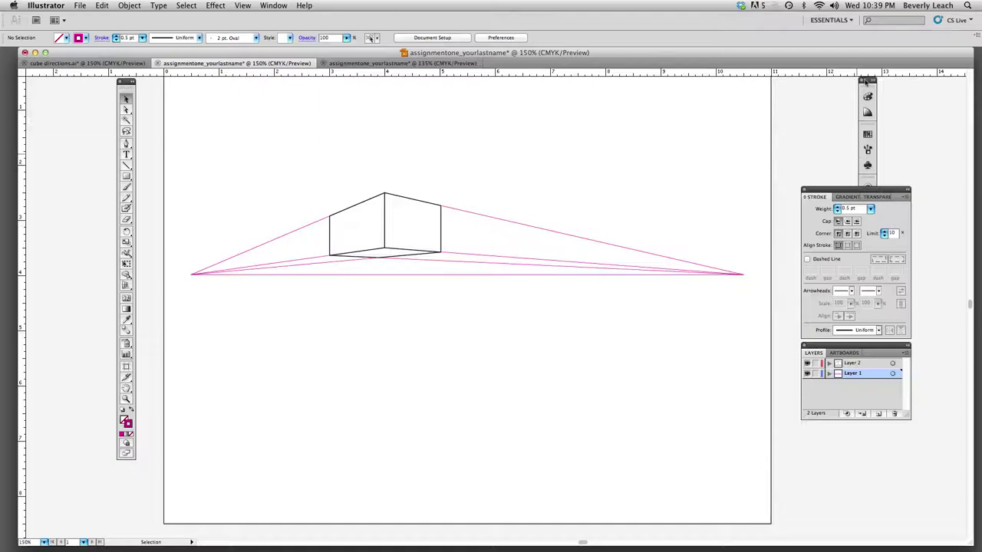
Pull the Color panel out as a floating panel, move the icon dock aside, and open the workspace list.
{"action": "left_click_drag", "start_coordinate": [869, 82], "coordinate": [734, 87]}
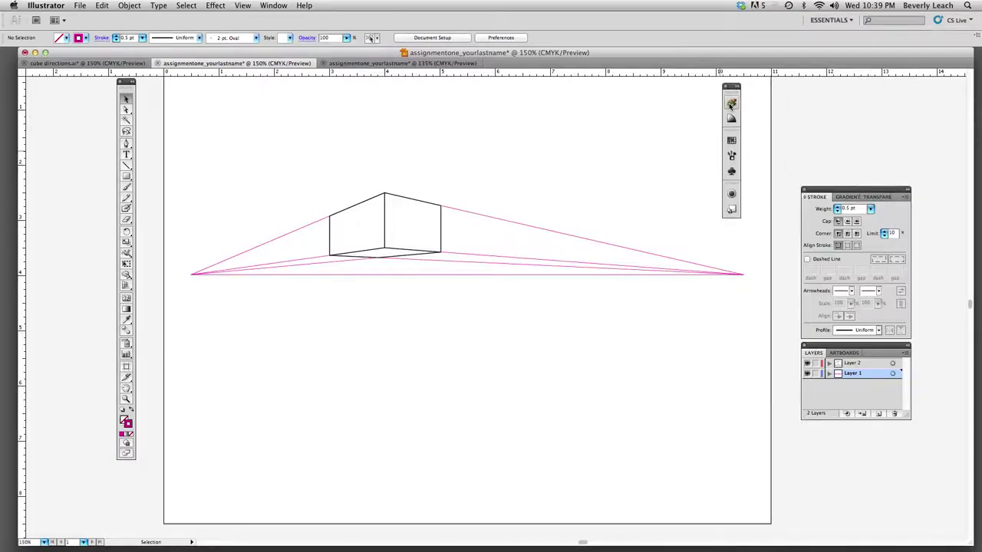
{"action": "left_click", "coordinate": [732, 103]}
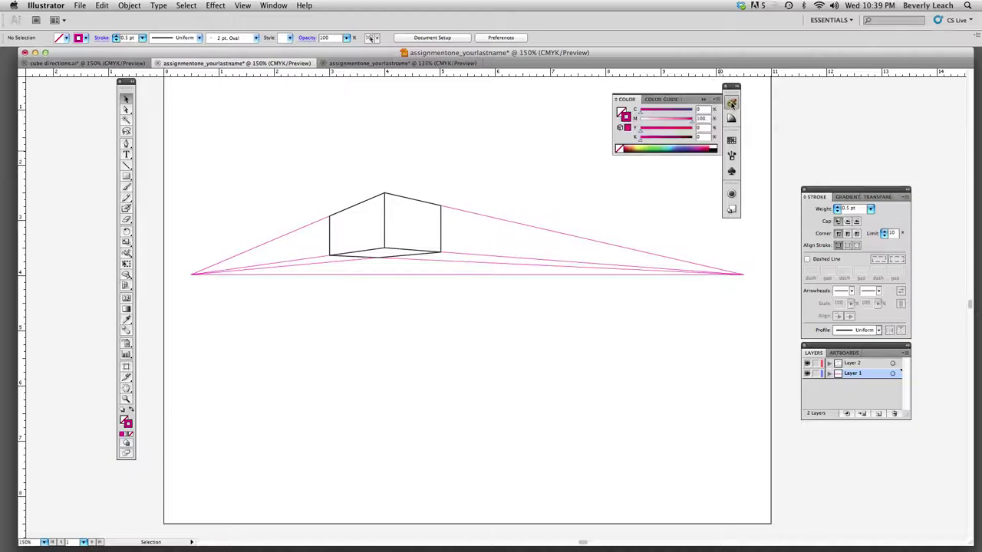
{"action": "left_click_drag", "start_coordinate": [690, 98], "coordinate": [877, 124]}
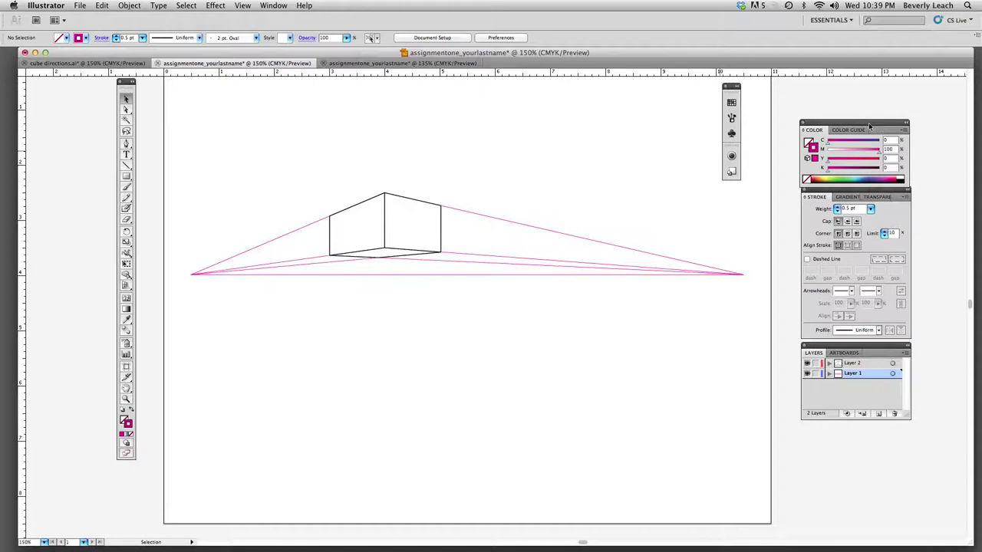
{"action": "left_click_drag", "start_coordinate": [732, 87], "coordinate": [940, 136]}
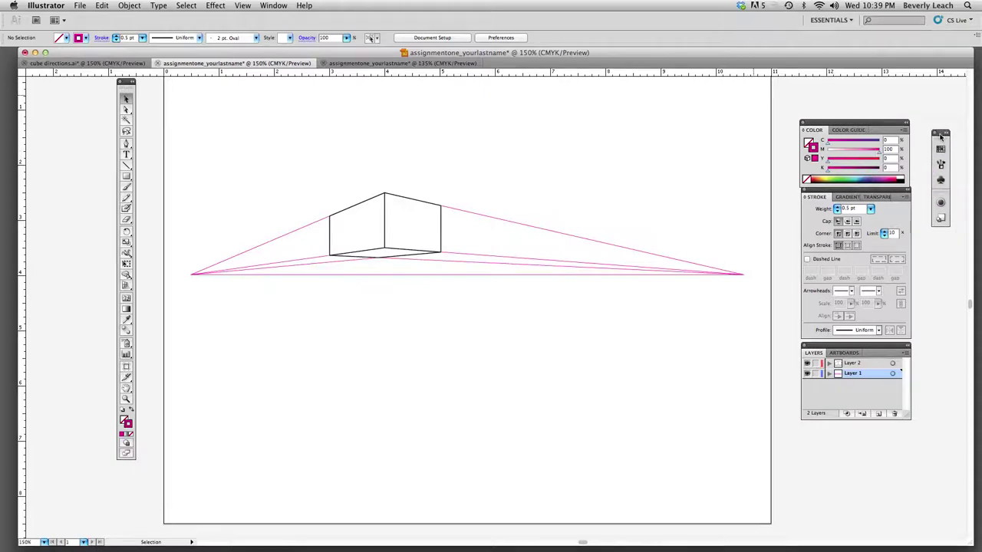
{"action": "left_click", "coordinate": [842, 23]}
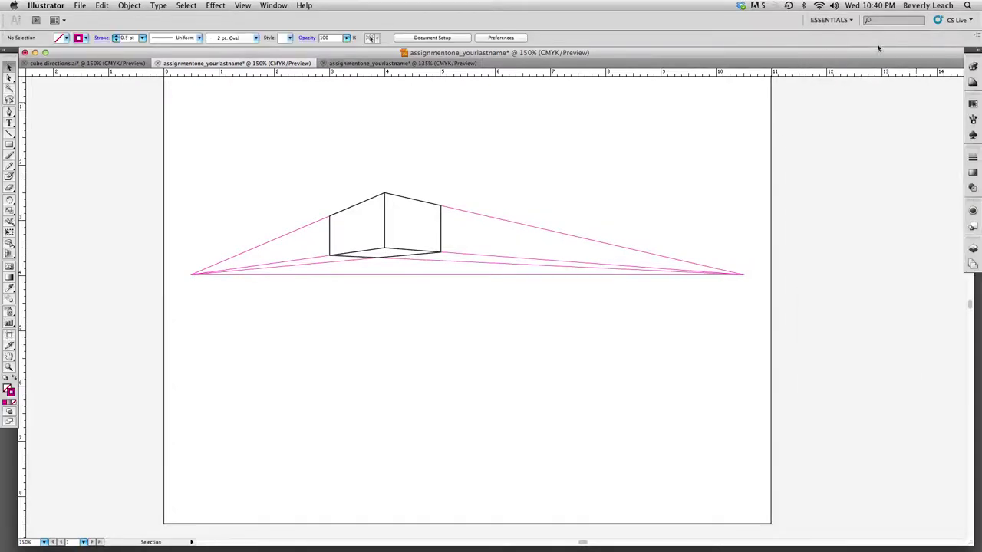
Float the toolbox and panel dock, and detach Stroke as an expanded floating panel.
{"action": "left_click_drag", "start_coordinate": [972, 51], "coordinate": [820, 113]}
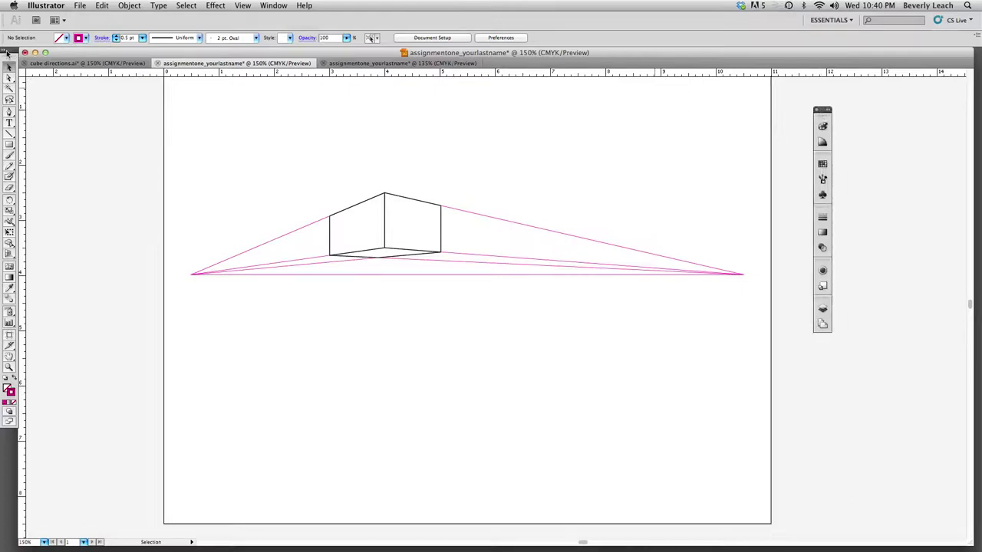
{"action": "left_click_drag", "start_coordinate": [9, 57], "coordinate": [106, 118]}
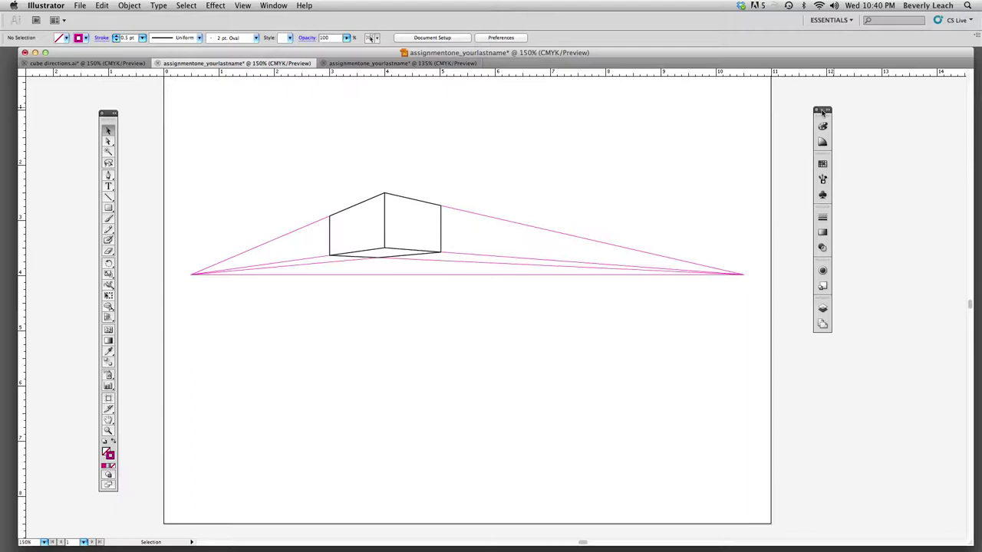
{"action": "left_click", "coordinate": [823, 217]}
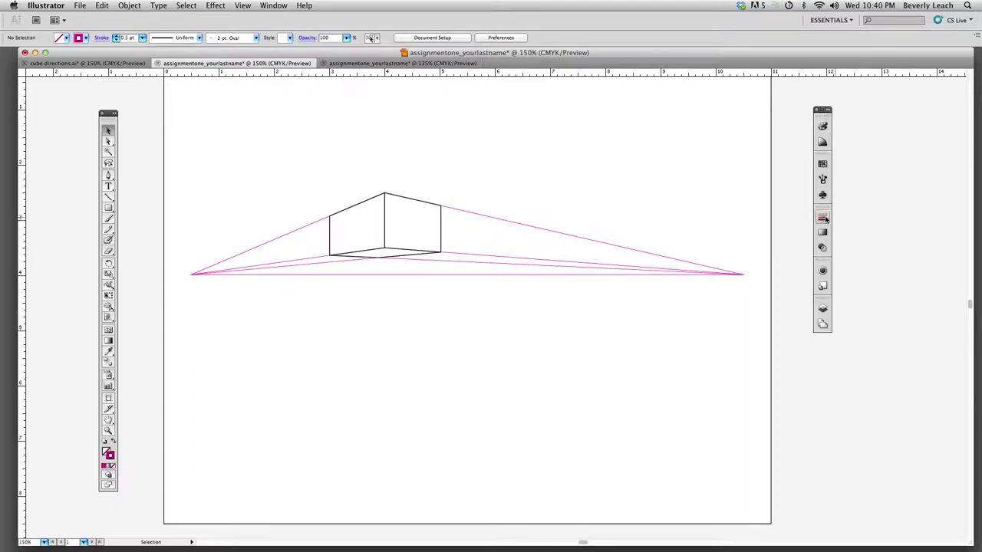
{"action": "left_click_drag", "start_coordinate": [885, 149], "coordinate": [883, 149]}
{"action": "left_click", "coordinate": [884, 151]}
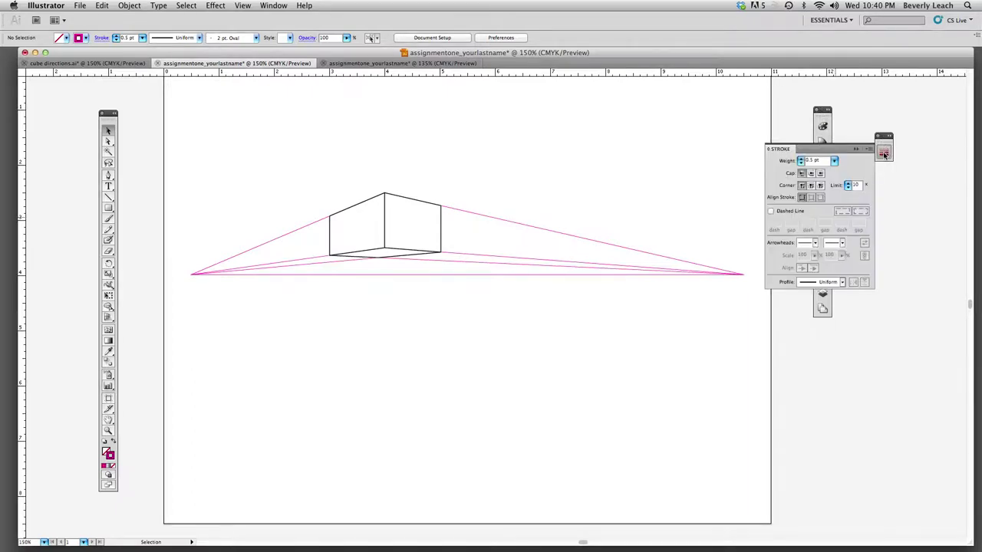
{"action": "left_click", "coordinate": [882, 157]}
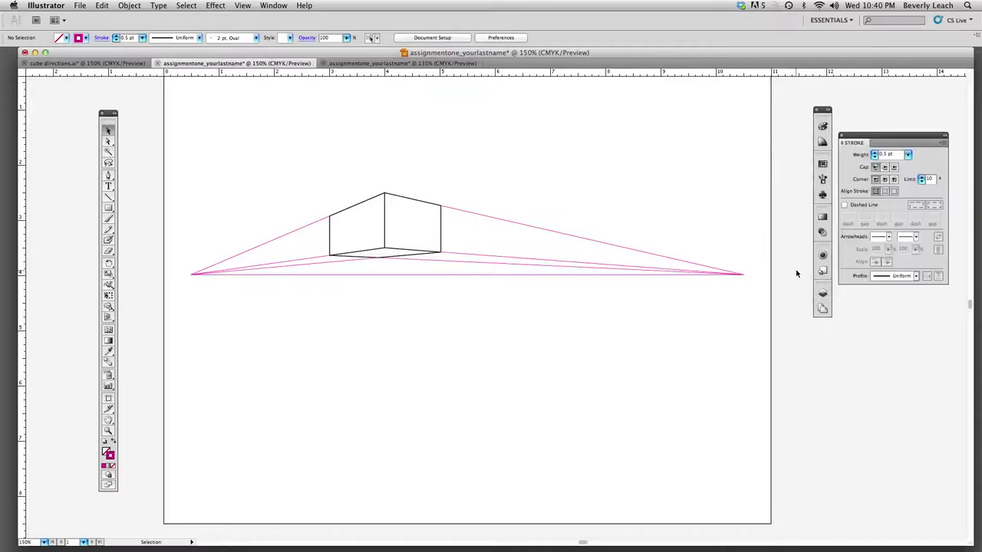
Detach the Layers and Color panels as their own floating panels.
{"action": "left_click_drag", "start_coordinate": [822, 295], "coordinate": [892, 314]}
{"action": "left_click", "coordinate": [892, 313]}
{"action": "left_click", "coordinate": [898, 302]}
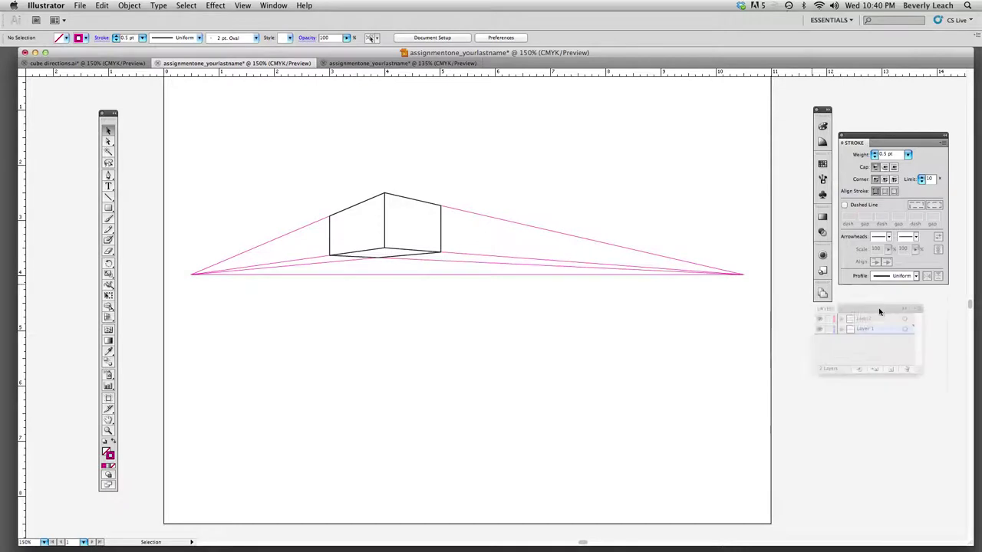
{"action": "left_click_drag", "start_coordinate": [894, 104], "coordinate": [893, 105]}
{"action": "left_click", "coordinate": [893, 107]}
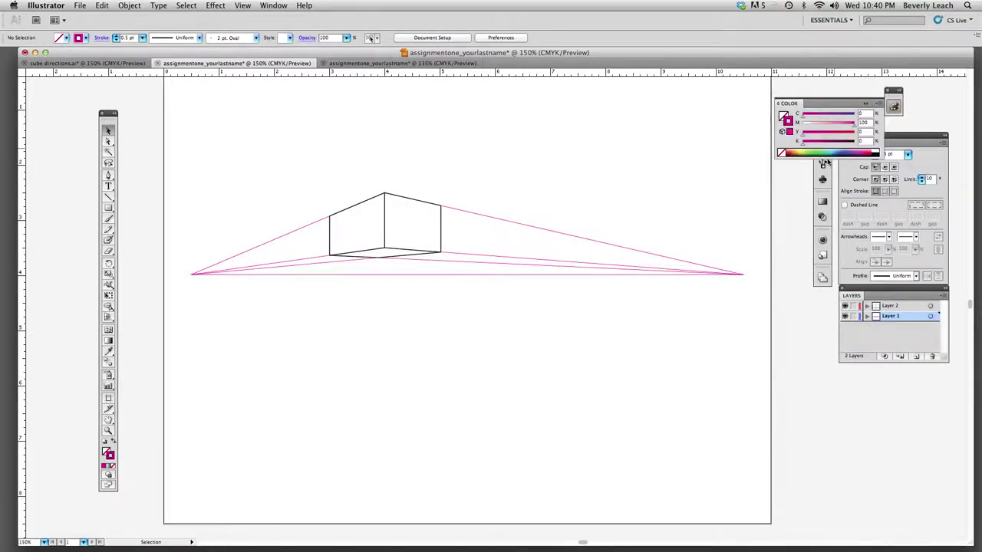
{"action": "left_click", "coordinate": [797, 207]}
Stack Color above Stroke and Layers, with the icon dock beside the stacked panels.
{"action": "left_click_drag", "start_coordinate": [822, 109], "coordinate": [888, 384]}
{"action": "left_click", "coordinate": [894, 106]}
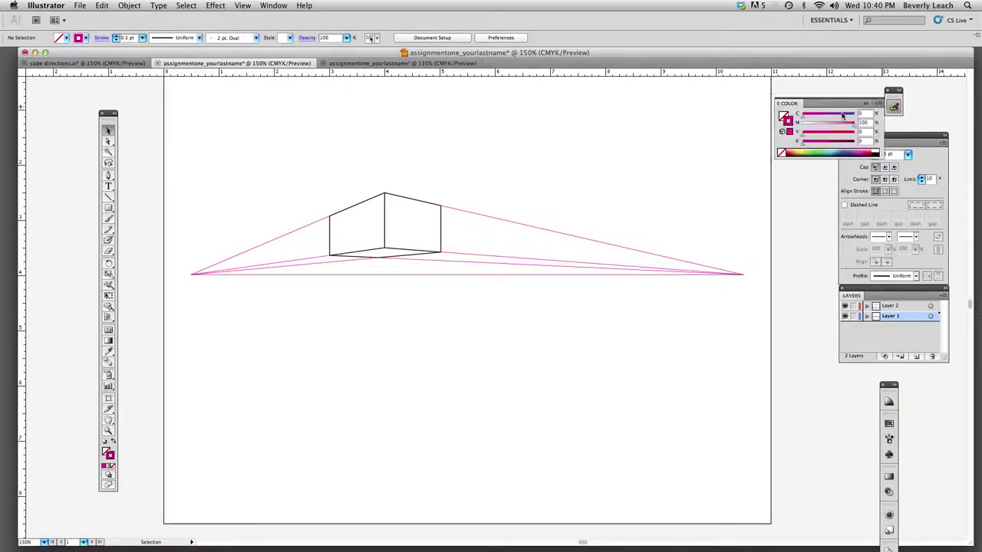
{"action": "left_click", "coordinate": [915, 138]}
{"action": "left_click_drag", "start_coordinate": [915, 137], "coordinate": [847, 142]}
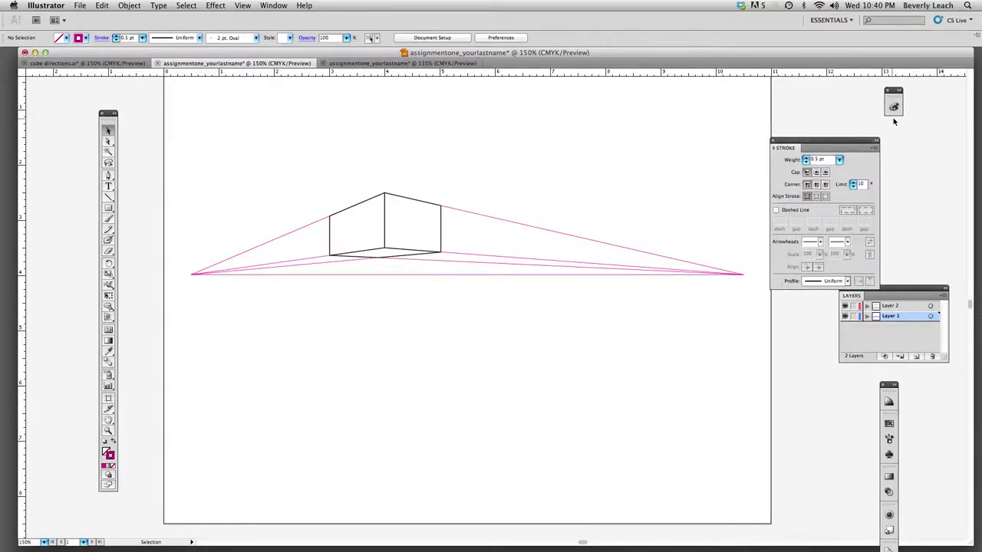
{"action": "left_click", "coordinate": [890, 109]}
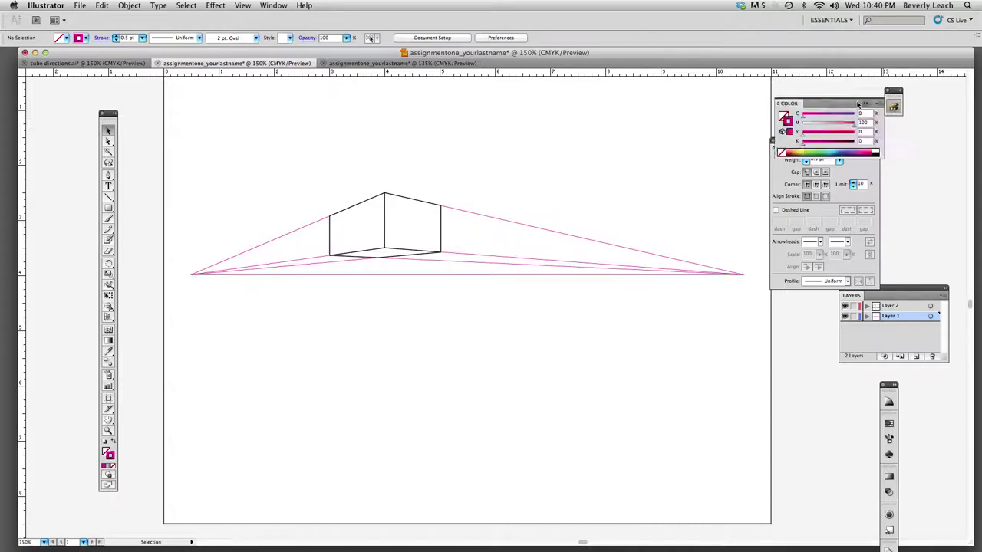
{"action": "left_click_drag", "start_coordinate": [848, 104], "coordinate": [837, 81]}
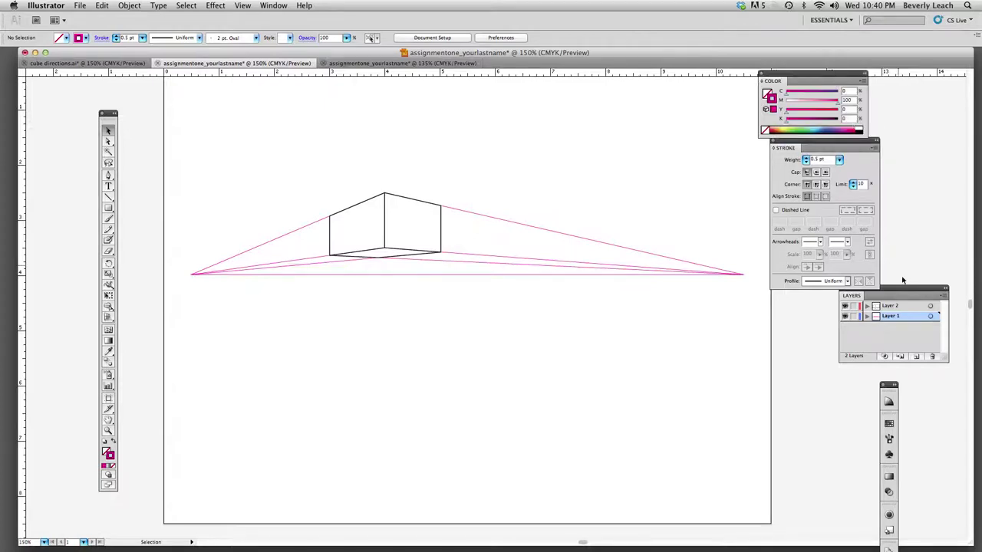
{"action": "left_click_drag", "start_coordinate": [908, 289], "coordinate": [844, 300]}
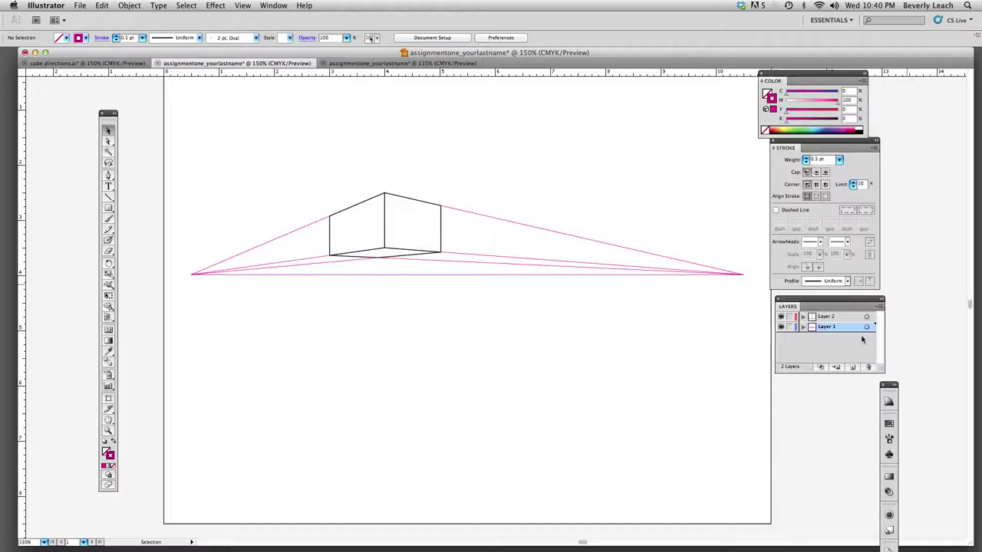
{"action": "left_click_drag", "start_coordinate": [890, 385], "coordinate": [933, 130]}
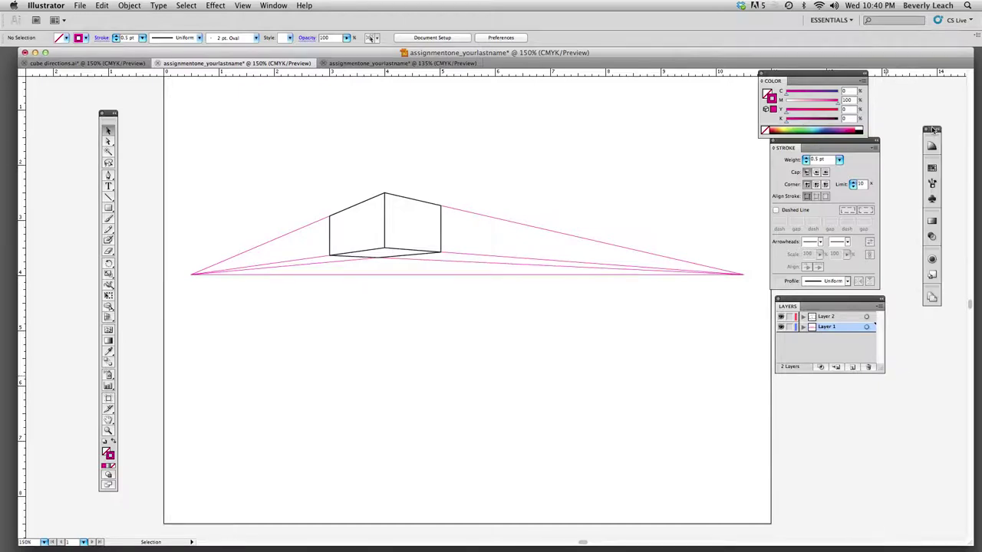
{"action": "left_click", "coordinate": [243, 7]}
Turn the cyan guides back on with View > Guides > Show Guides, then select the Pen tool.
{"action": "mouse_move", "coordinate": [282, 289]}
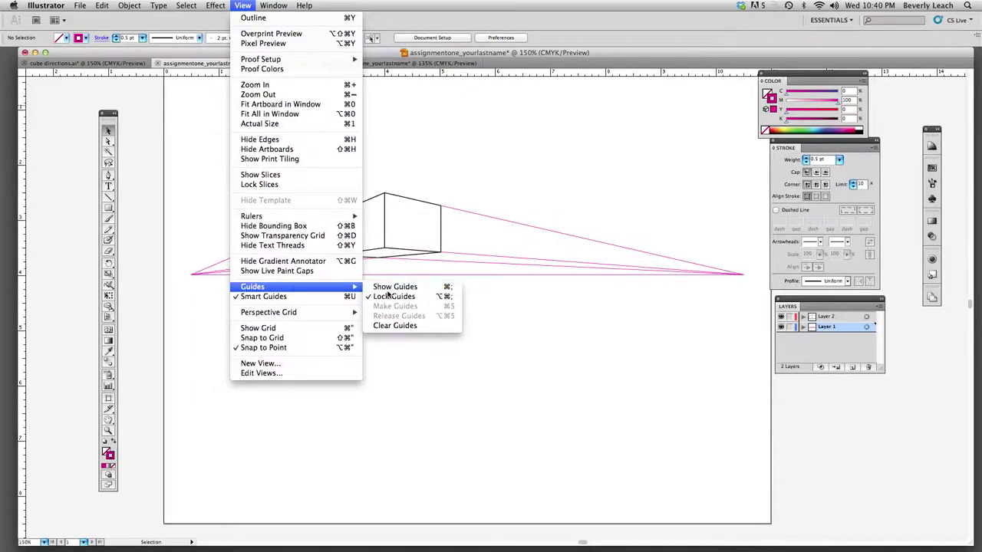
{"action": "left_click", "coordinate": [389, 288]}
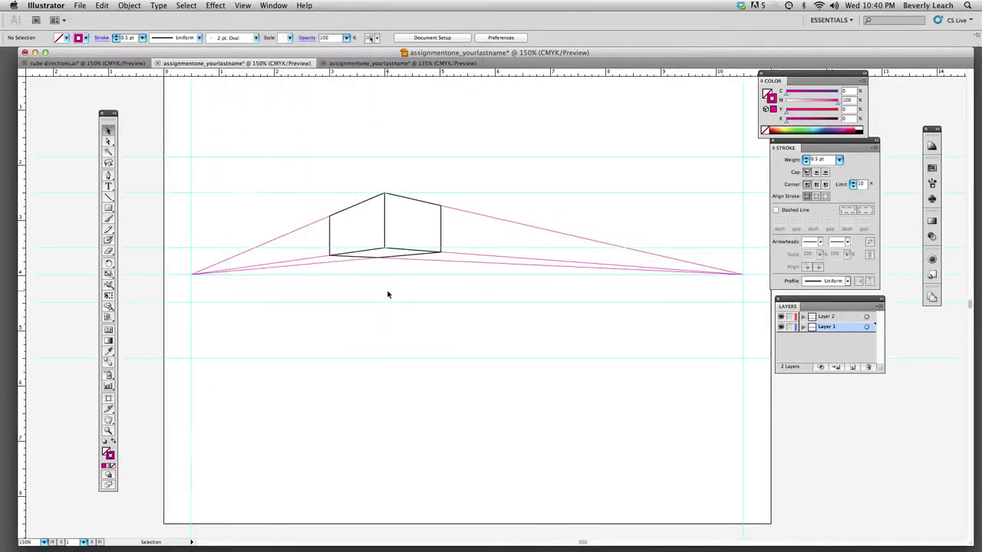
{"action": "left_click", "coordinate": [108, 176]}
{"action": "left_click_drag", "start_coordinate": [113, 181], "coordinate": [136, 180]}
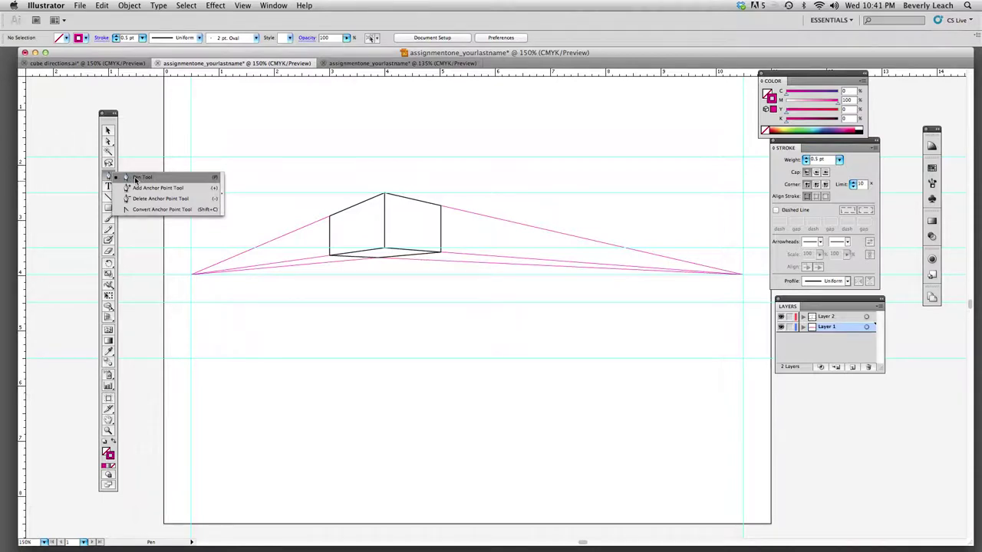
{"action": "left_click_drag", "start_coordinate": [136, 180], "coordinate": [135, 181]}
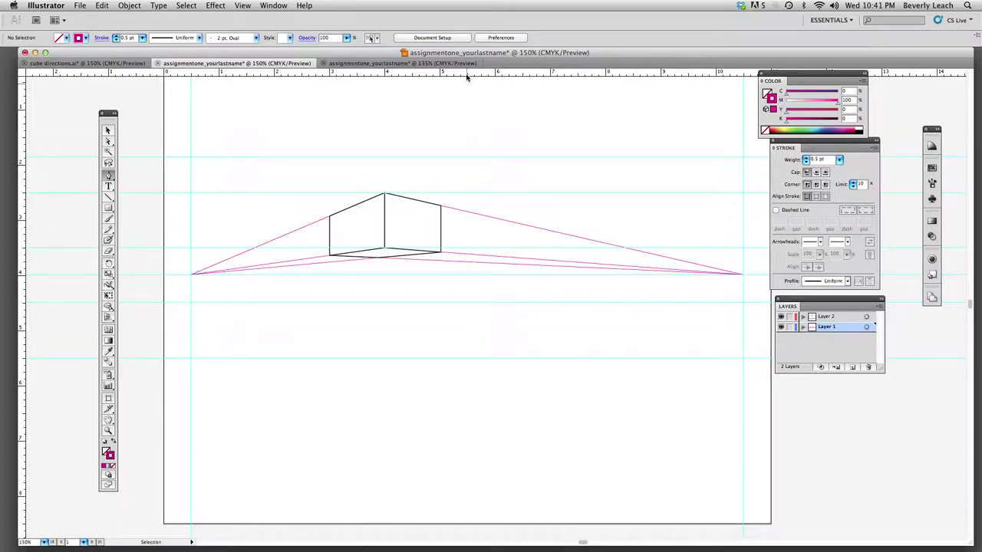
{"action": "left_click", "coordinate": [467, 303]}
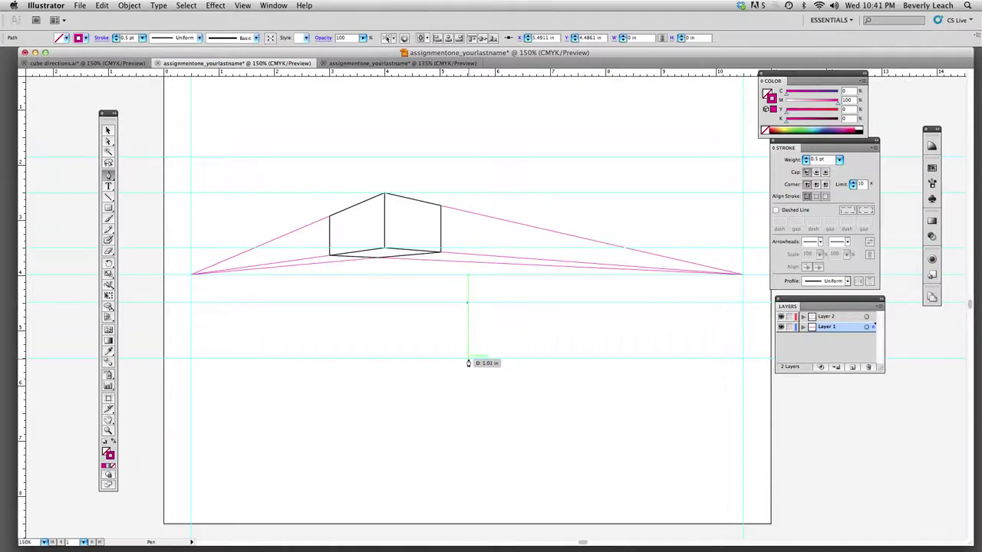
{"action": "left_click", "coordinate": [468, 362]}
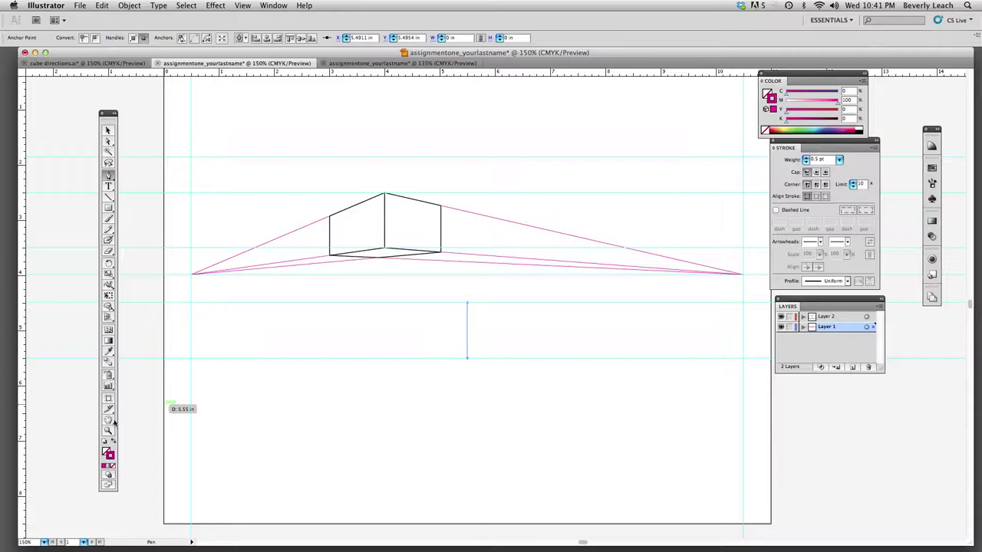
{"action": "left_click_drag", "start_coordinate": [108, 114], "coordinate": [119, 81]}
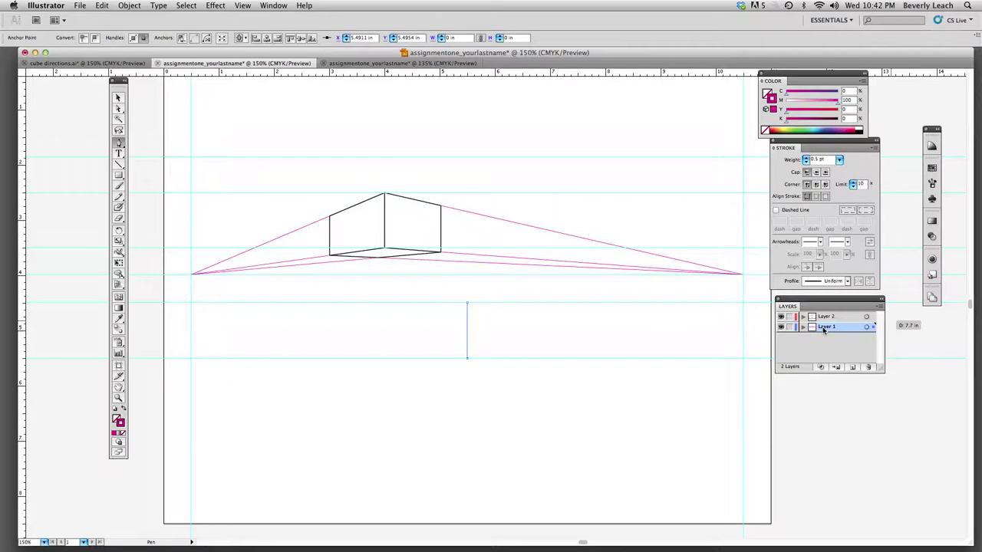
{"action": "key", "text": "super+z"}
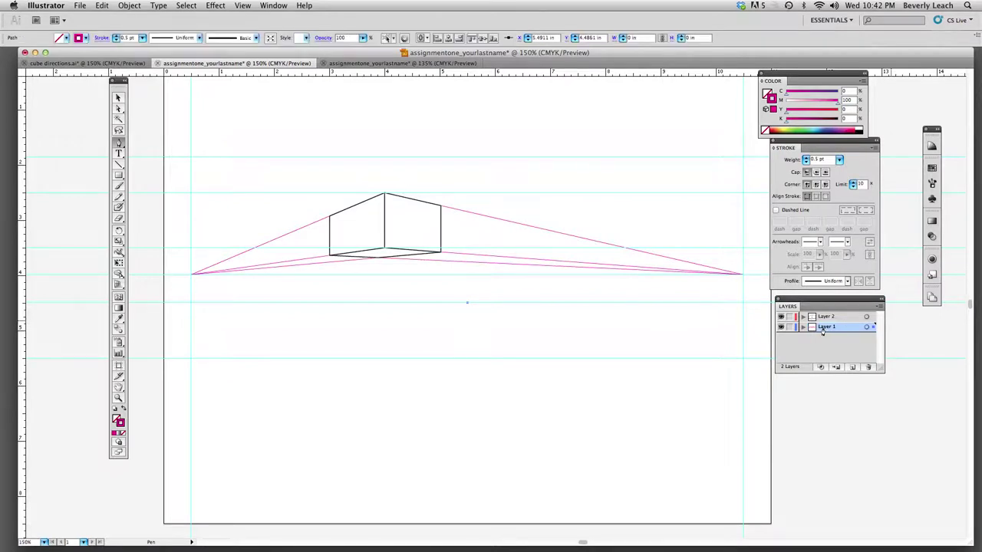
{"action": "key", "text": "super+z"}
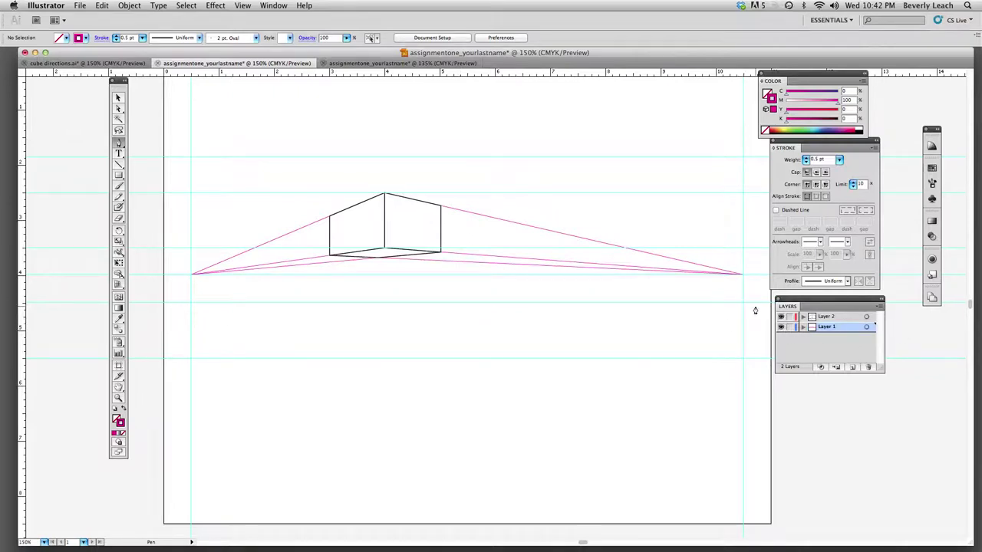
Add Layer 3 from the Layers panel menu, keeping Green as its layer colour.
{"action": "left_click", "coordinate": [878, 308]}
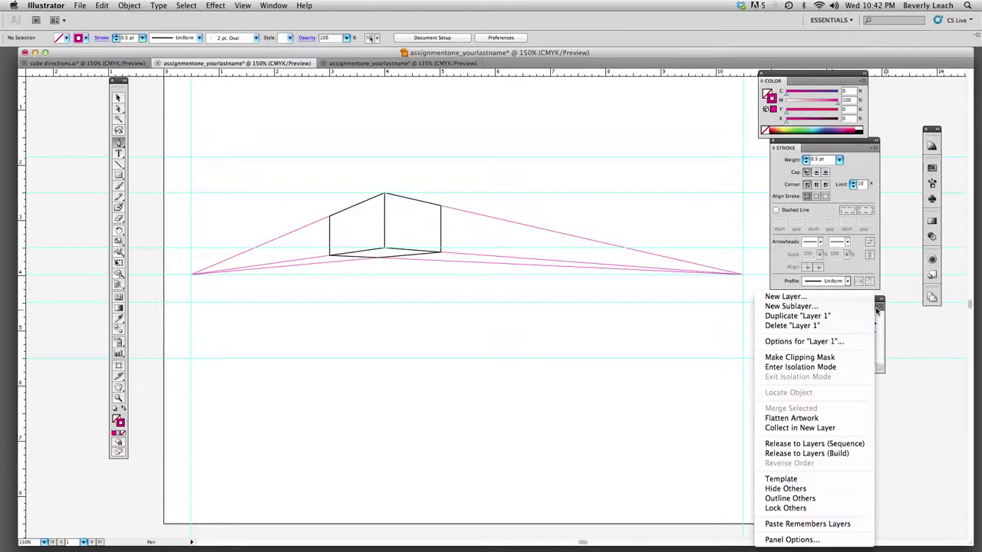
{"action": "left_click", "coordinate": [798, 298]}
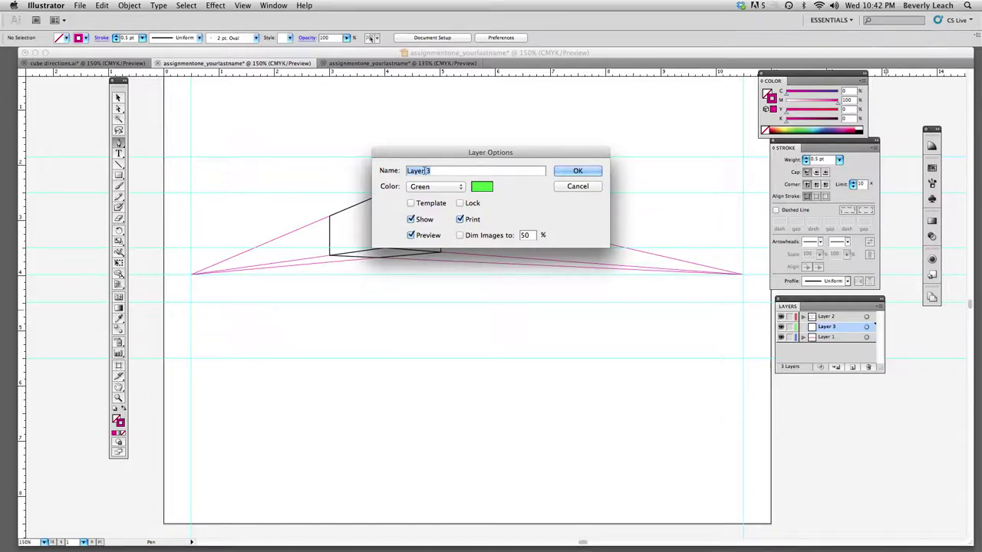
{"action": "left_click", "coordinate": [461, 188]}
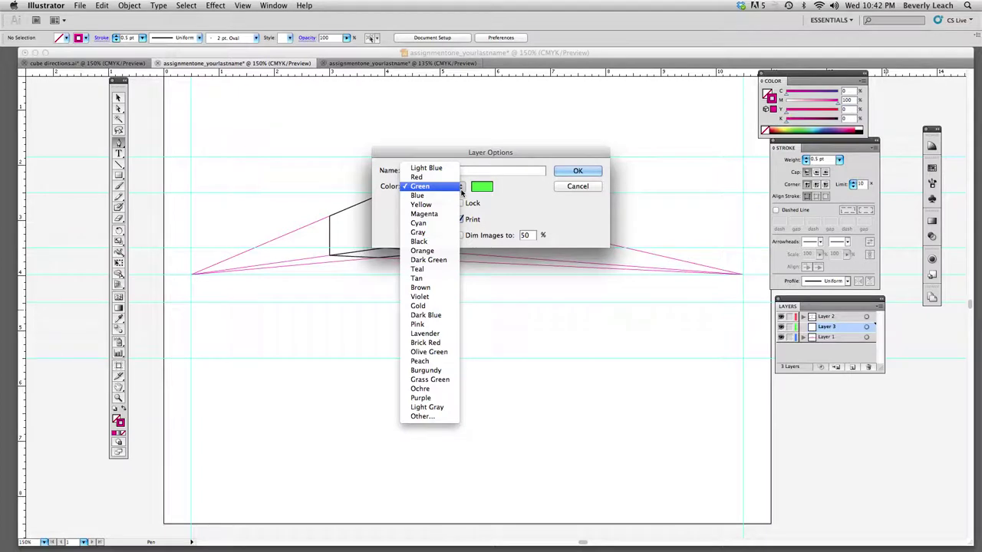
{"action": "left_click", "coordinate": [461, 193]}
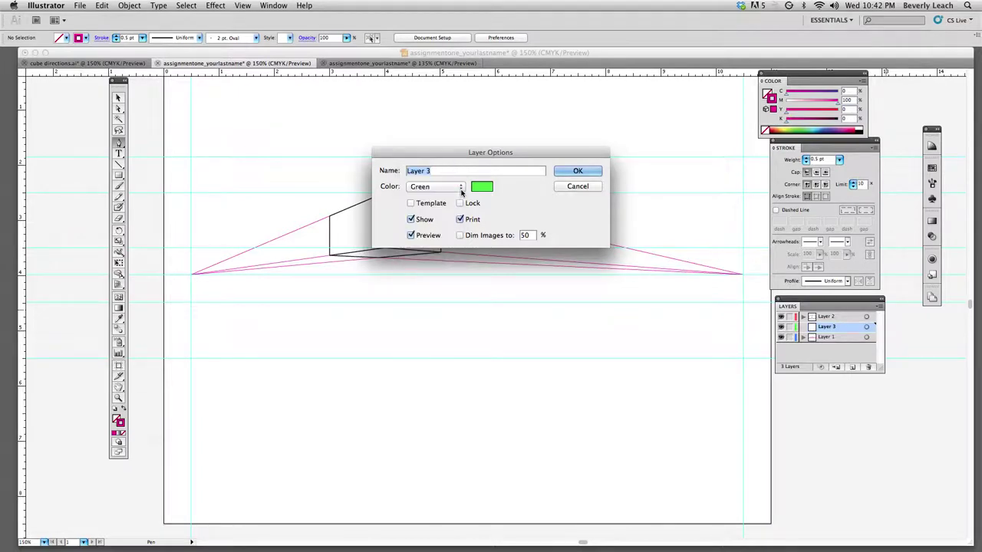
{"action": "left_click", "coordinate": [582, 174]}
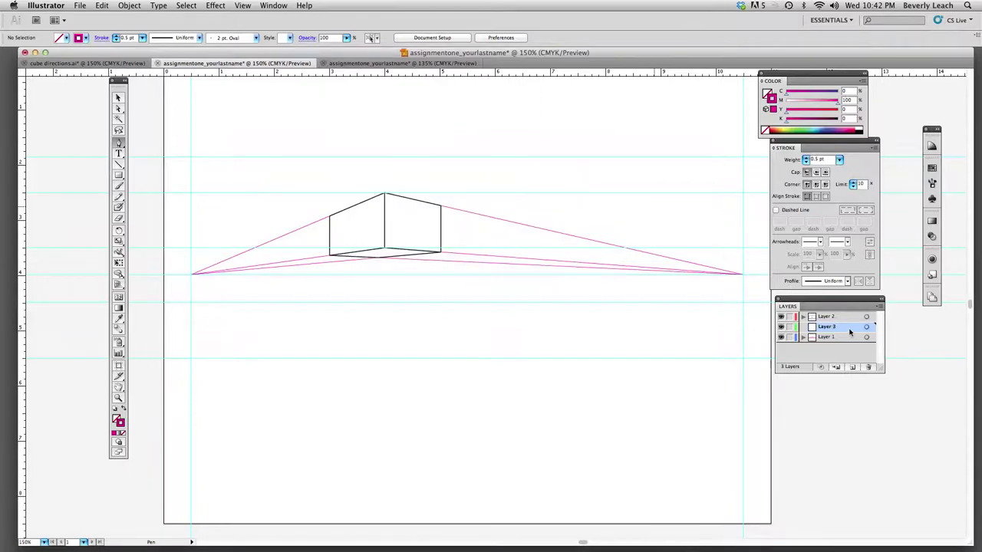
Drag Layer 3 to the top and delete it, then hide the vanishing-line layer.
{"action": "left_click_drag", "start_coordinate": [849, 331], "coordinate": [846, 311]}
{"action": "left_click", "coordinate": [868, 367]}
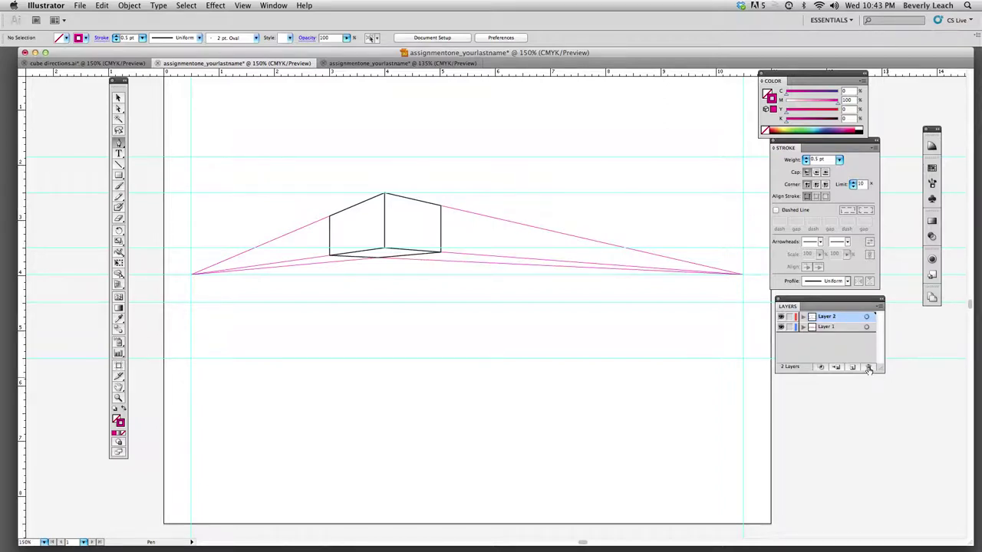
{"action": "left_click", "coordinate": [780, 327]}
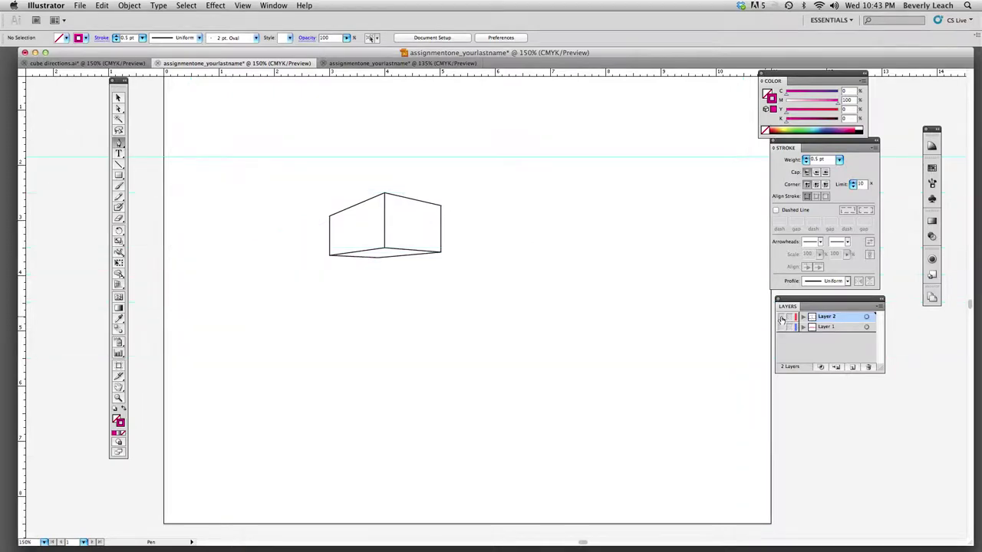
Make both layers visible, lock Layer 1, and target Layer 2 for drawing.
{"action": "left_click", "coordinate": [781, 317]}
{"action": "left_click", "coordinate": [781, 316]}
{"action": "left_click", "coordinate": [781, 327]}
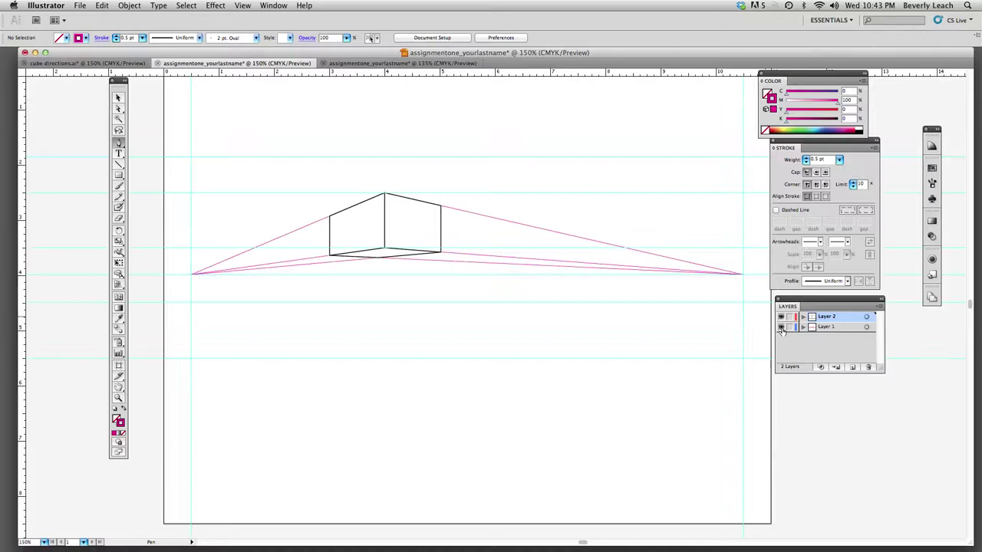
{"action": "left_click", "coordinate": [789, 327]}
{"action": "left_click", "coordinate": [827, 327]}
{"action": "left_click", "coordinate": [842, 318]}
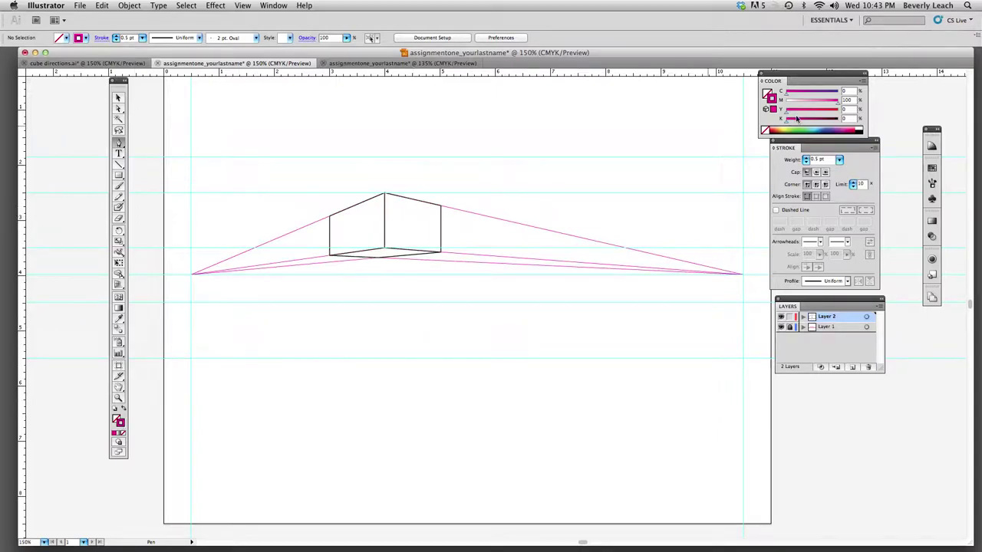
Set the stroke to black (K 100) with a 1 pt weight.
{"action": "mouse_move", "coordinate": [784, 121]}
{"action": "left_mouse_down"}
{"action": "mouse_move", "coordinate": [838, 119]}
{"action": "mouse_move", "coordinate": [785, 107]}
{"action": "left_mouse_up"}
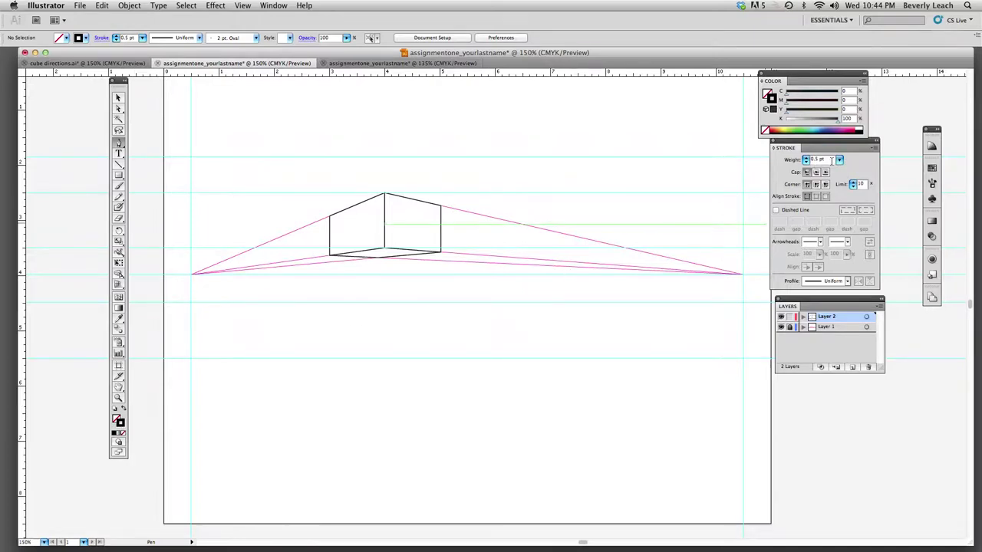
{"action": "left_click", "coordinate": [839, 159]}
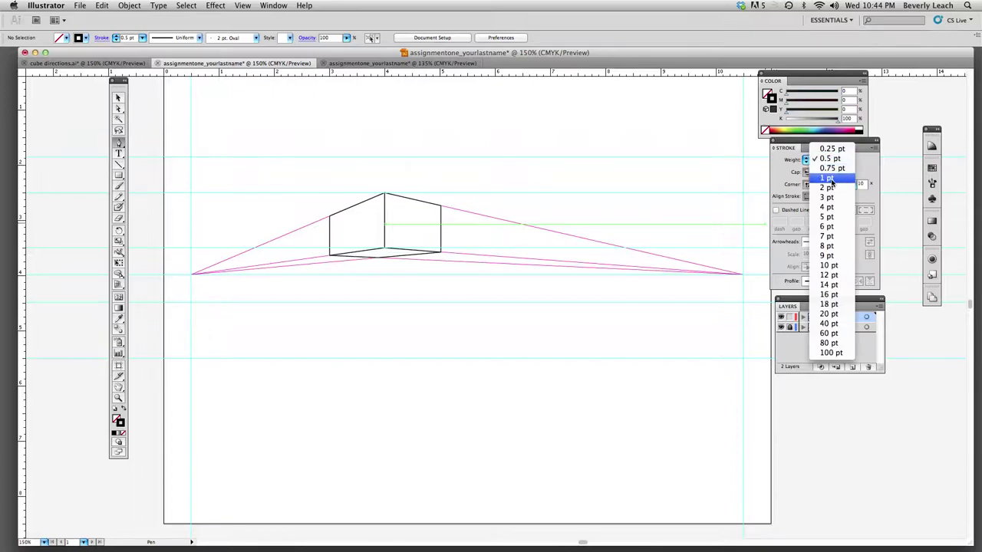
{"action": "left_click", "coordinate": [830, 178]}
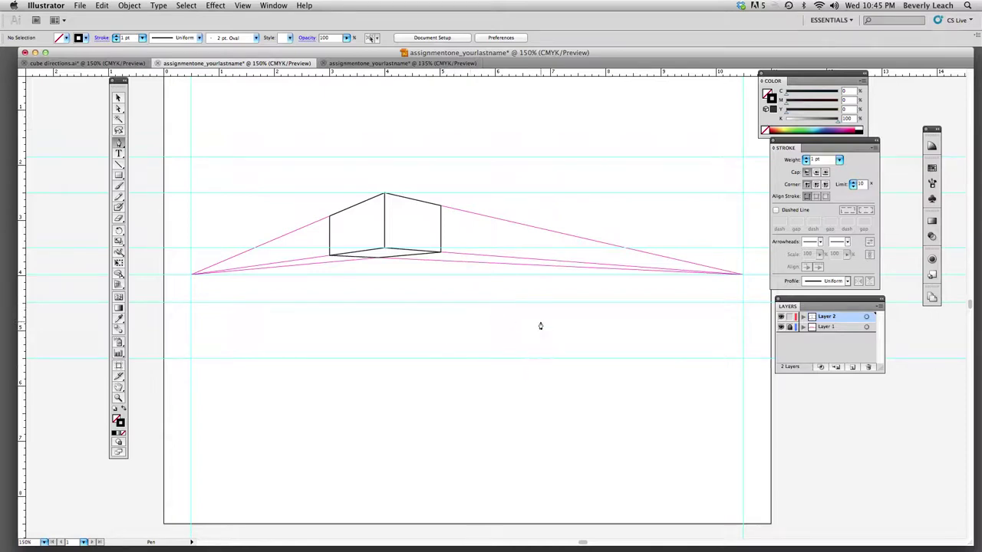
Draw a short vertical Pen line below the horizon, then deselect it with the Selection tool.
{"action": "left_click", "coordinate": [468, 305]}
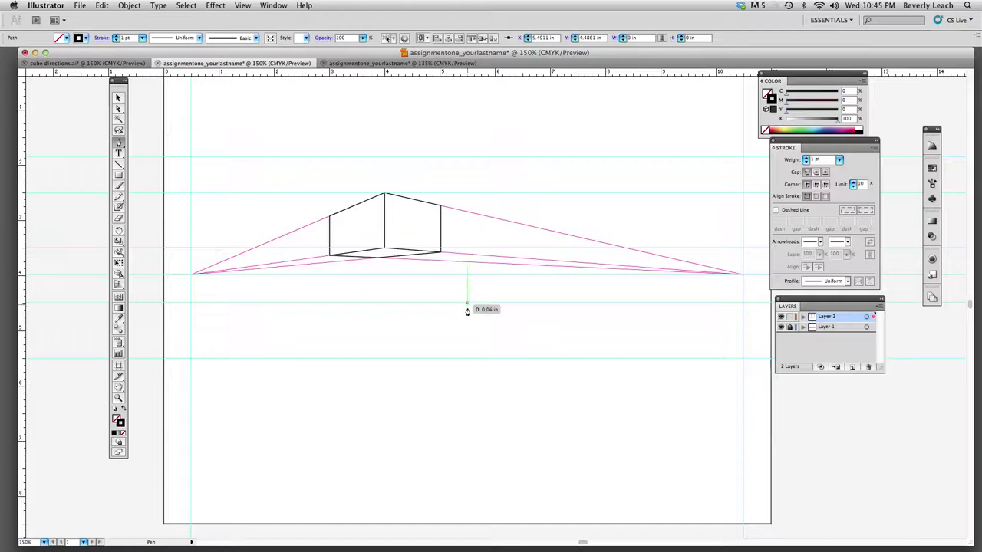
{"action": "left_click", "coordinate": [467, 358]}
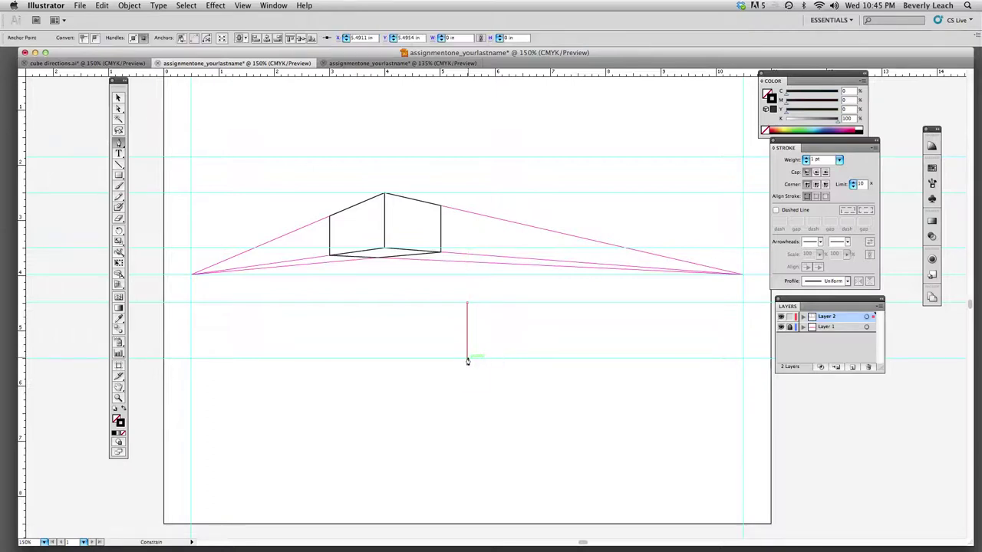
{"action": "left_click", "coordinate": [119, 99]}
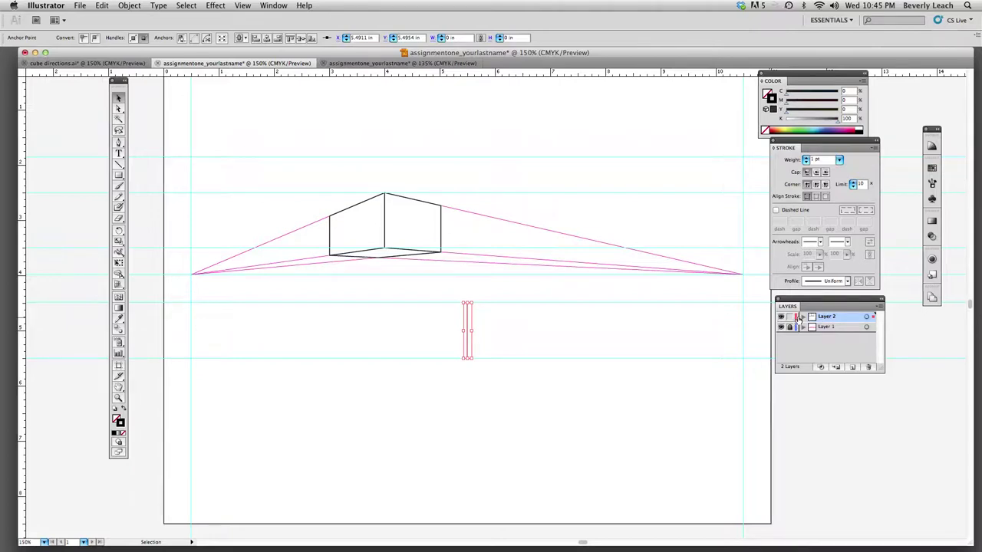
{"action": "left_click", "coordinate": [268, 317]}
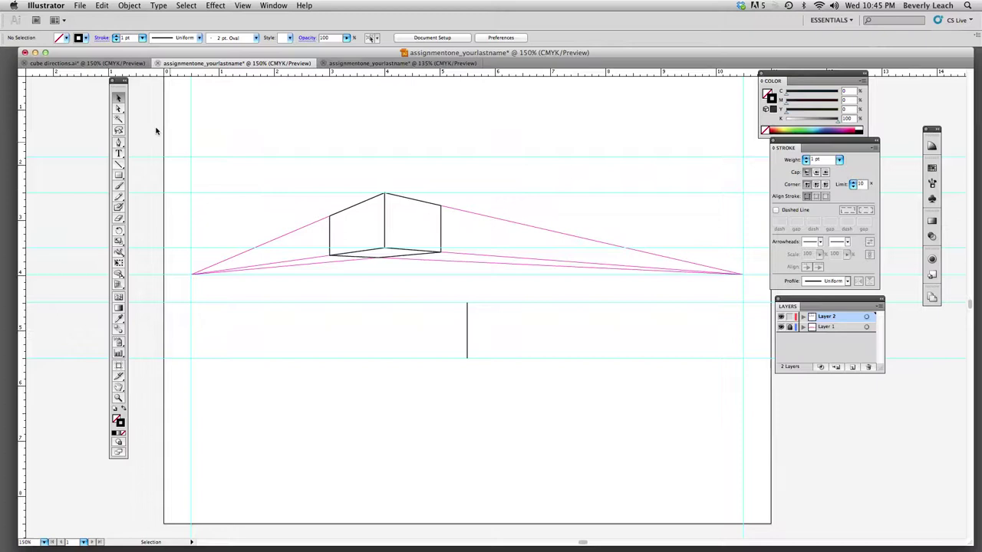
Select the vertical line with Direct Selection and zoom in to 300% on it.
{"action": "left_click", "coordinate": [119, 111]}
{"action": "left_click", "coordinate": [466, 329]}
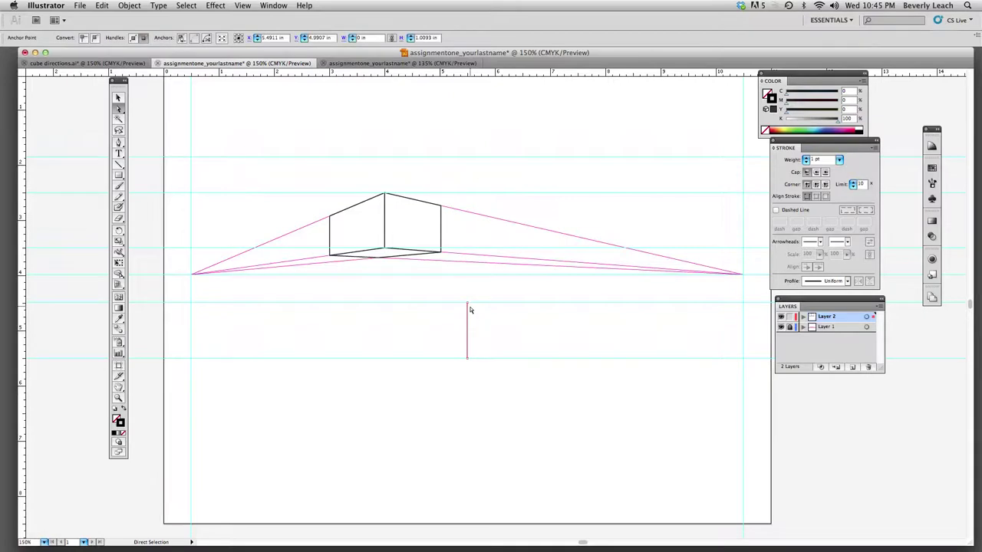
{"action": "key", "text": "super+d"}
{"action": "key", "text": "super+equal"}
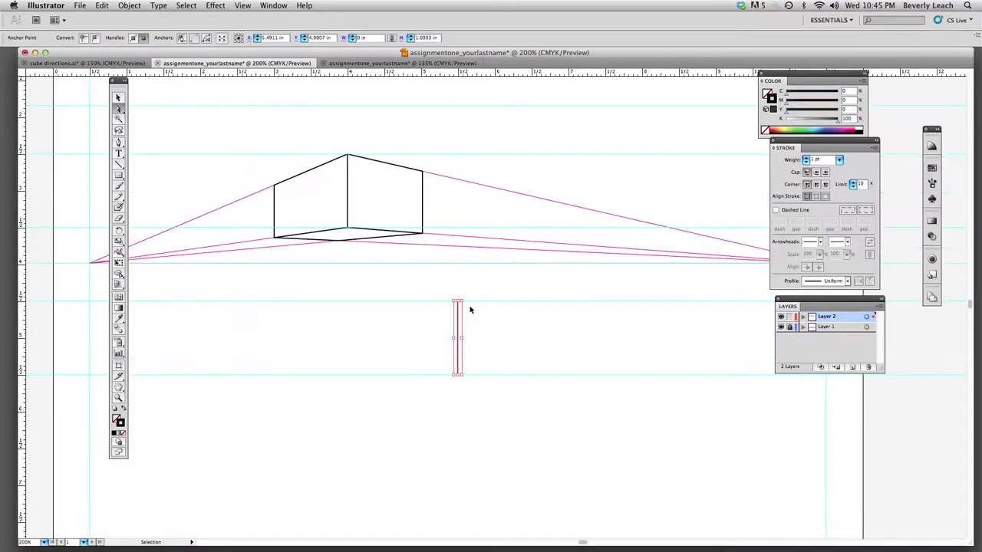
{"action": "key", "text": "super+equal"}
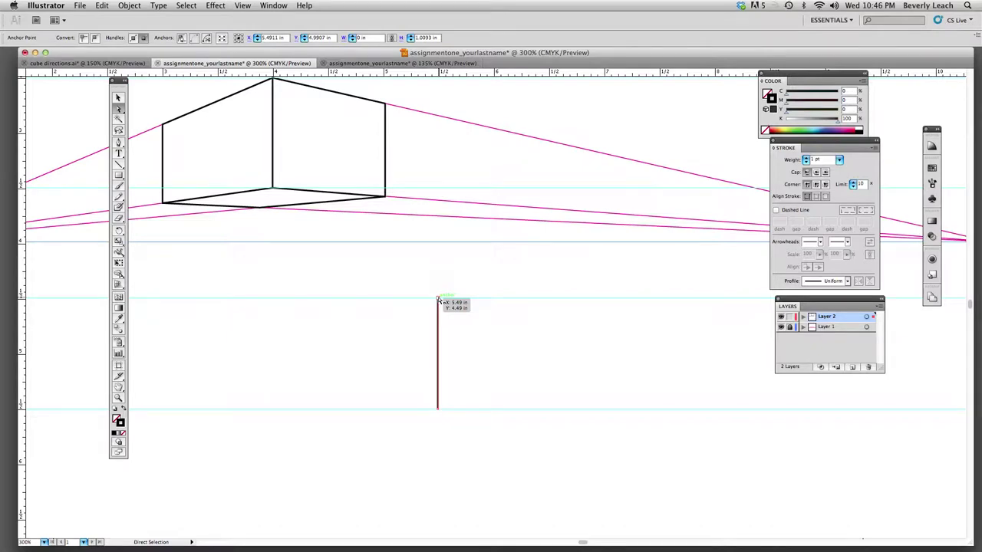
Set the vertical edge to about 1 in tall, its top on a guide, zoomed out to 150%.
{"action": "key", "text": "v"}
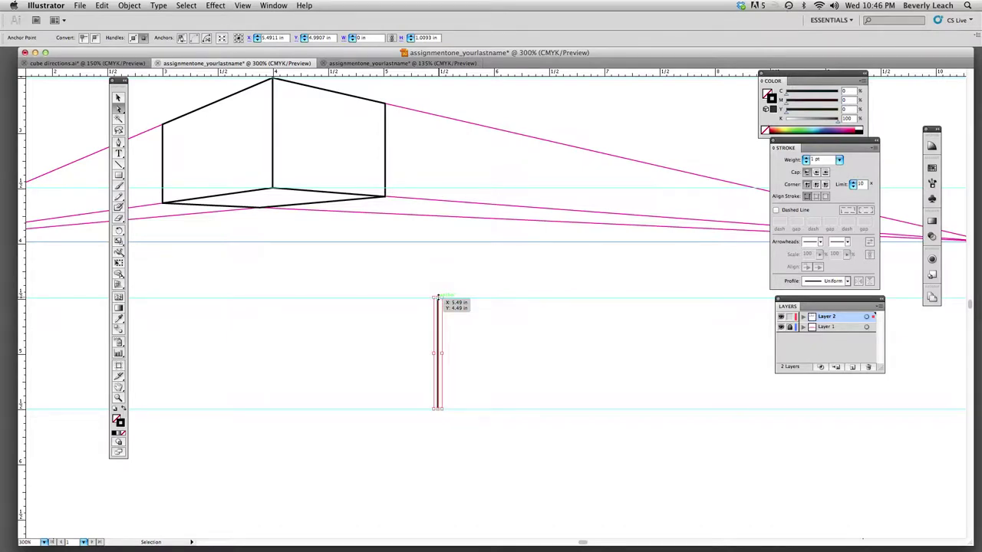
{"action": "key", "text": "super+minus"}
{"action": "key", "text": "a"}
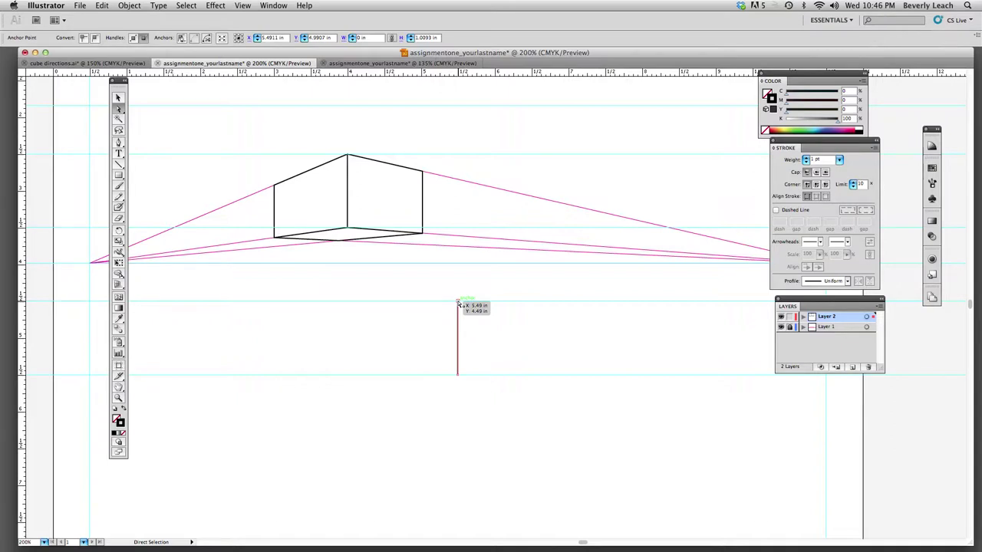
{"action": "key", "text": "v"}
{"action": "key", "text": "super+minus"}
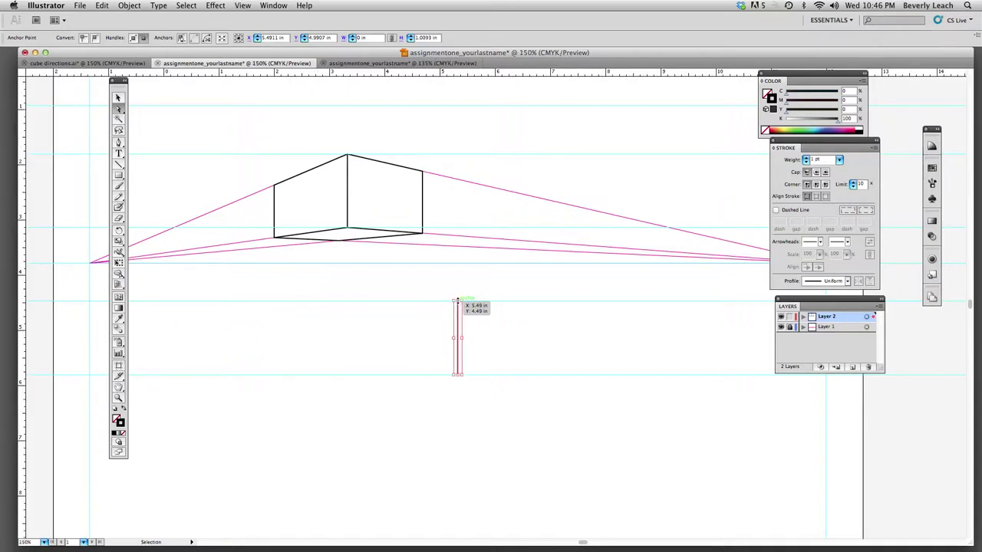
{"action": "key", "text": "a"}
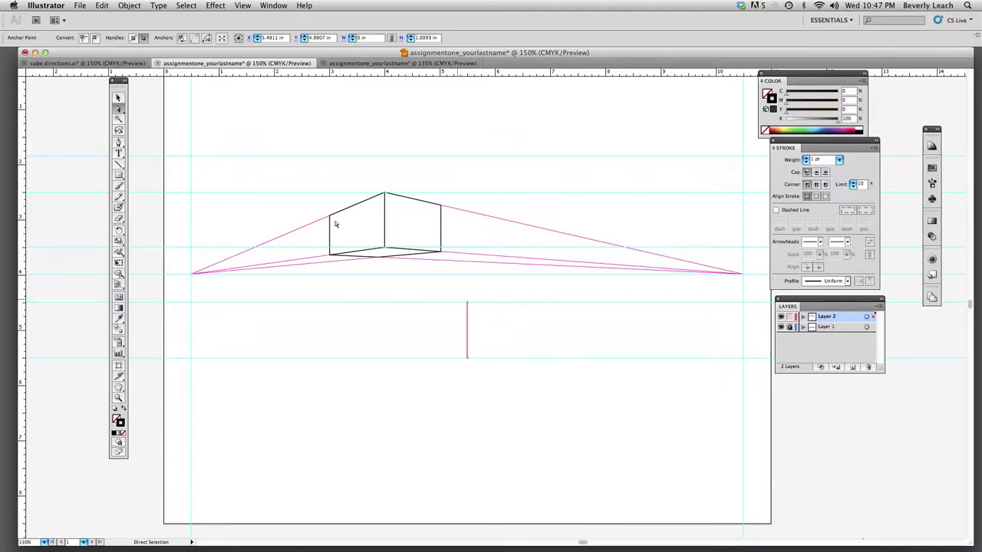
{"action": "left_click", "coordinate": [118, 98]}
Deselect the line, lock Layer 2, target Layer 1 and choose the Pen tool.
{"action": "left_click", "coordinate": [404, 309]}
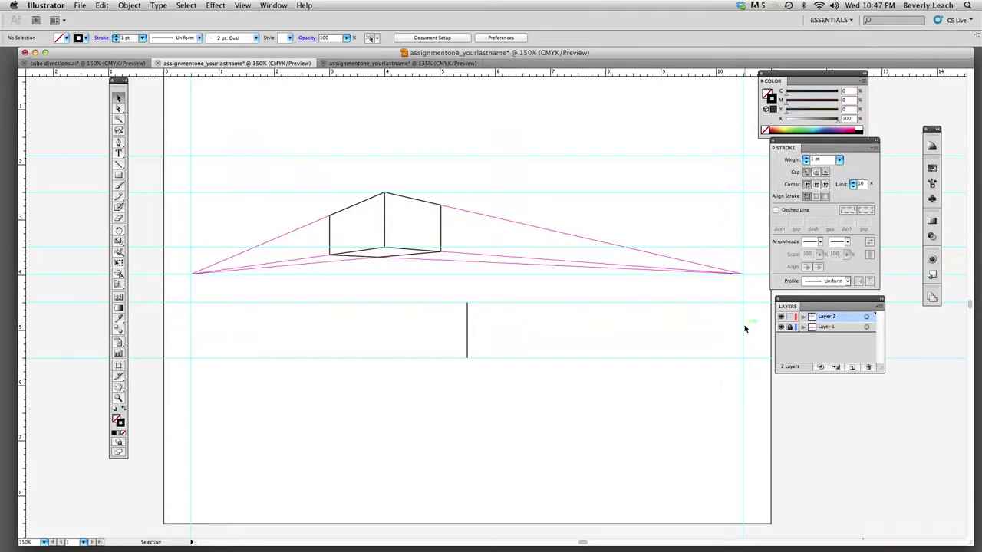
{"action": "left_click", "coordinate": [789, 316]}
{"action": "left_click", "coordinate": [845, 328]}
{"action": "left_click", "coordinate": [119, 143]}
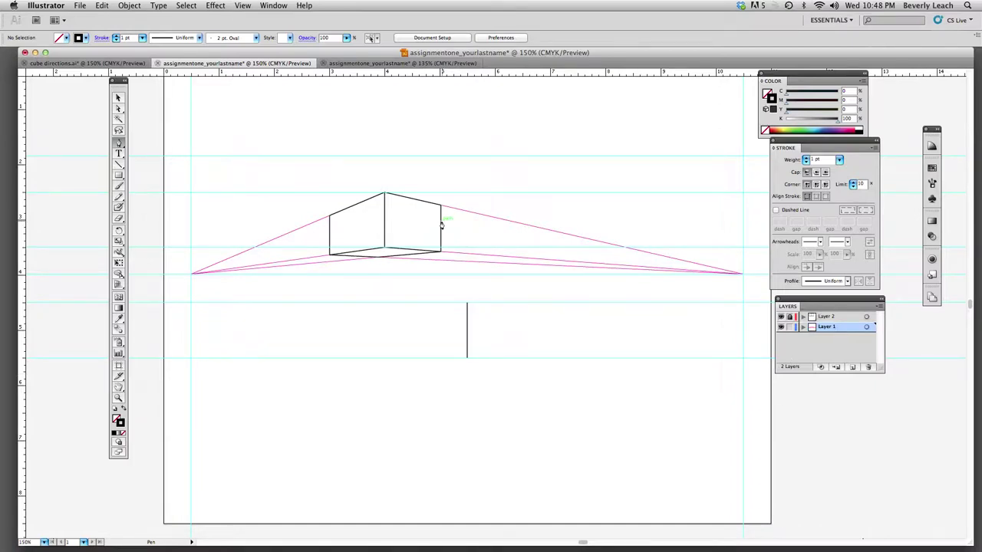
Draw a 0.5 pt magenta line from the front edge's top to the left vanishing point.
{"action": "left_click", "coordinate": [466, 307]}
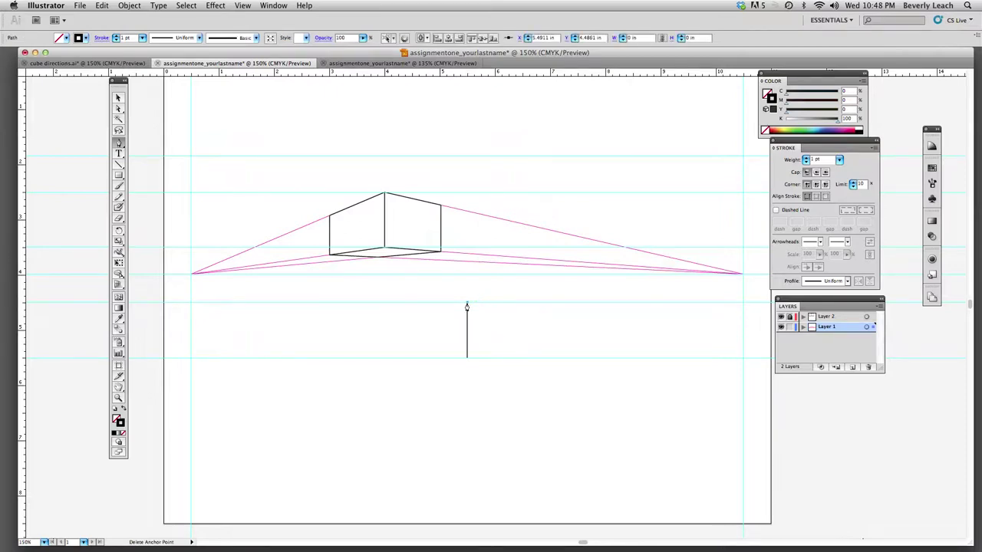
{"action": "left_click_drag", "start_coordinate": [466, 306], "coordinate": [191, 279]}
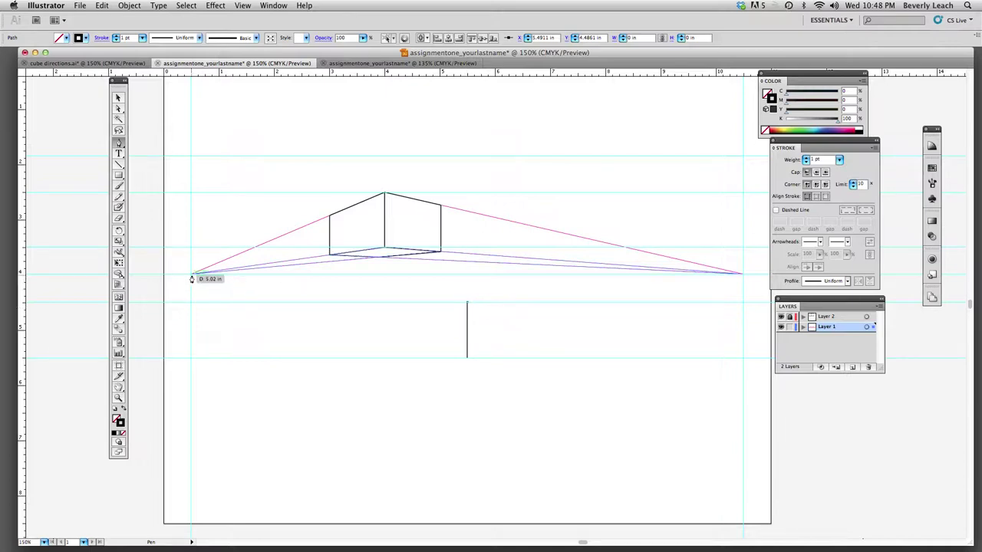
{"action": "left_click_drag", "start_coordinate": [192, 278], "coordinate": [192, 279]}
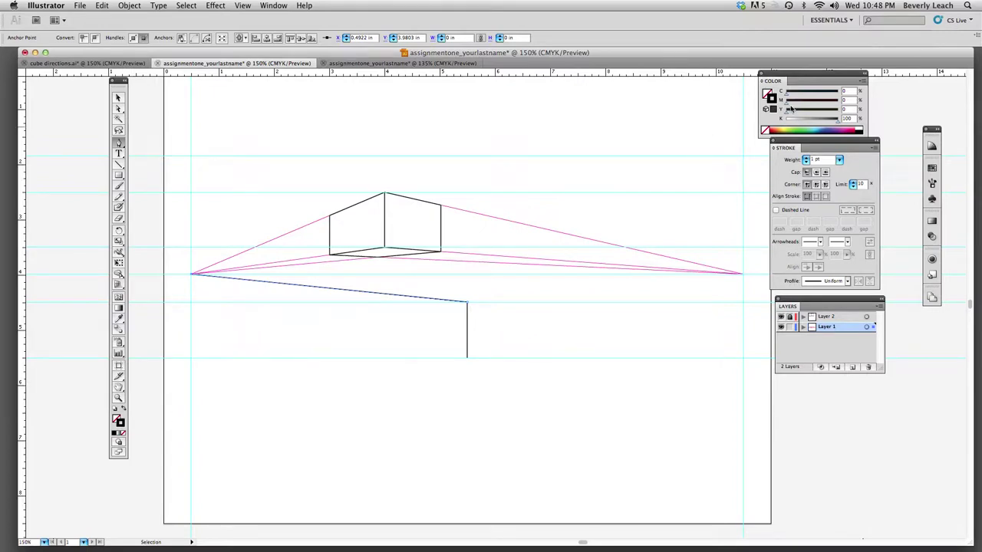
{"action": "mouse_move", "coordinate": [788, 108]}
{"action": "left_mouse_down"}
{"action": "mouse_move", "coordinate": [837, 106]}
{"action": "mouse_move", "coordinate": [834, 123]}
{"action": "mouse_move", "coordinate": [784, 125]}
{"action": "left_mouse_up"}
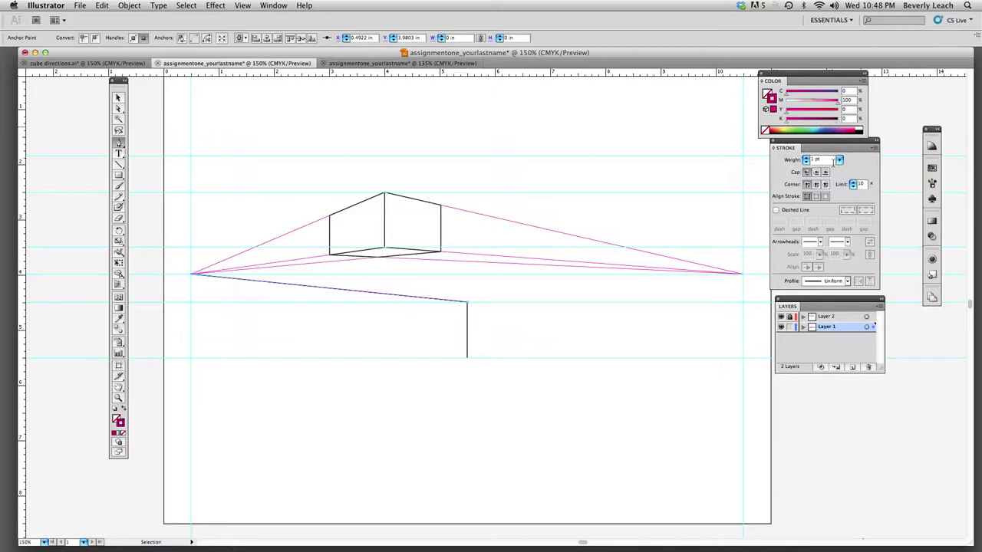
{"action": "left_click", "coordinate": [838, 159]}
{"action": "left_click", "coordinate": [832, 140]}
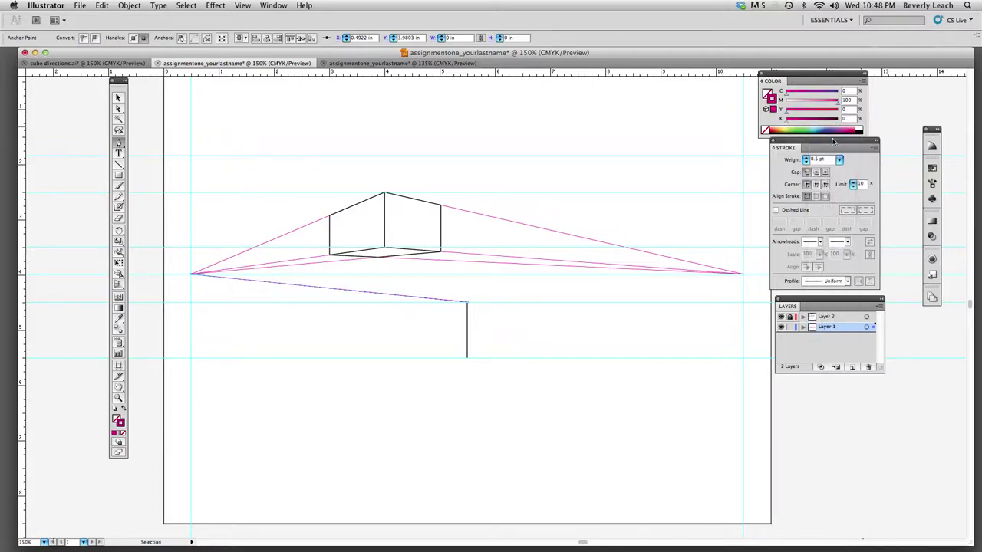
{"action": "left_click", "coordinate": [118, 97]}
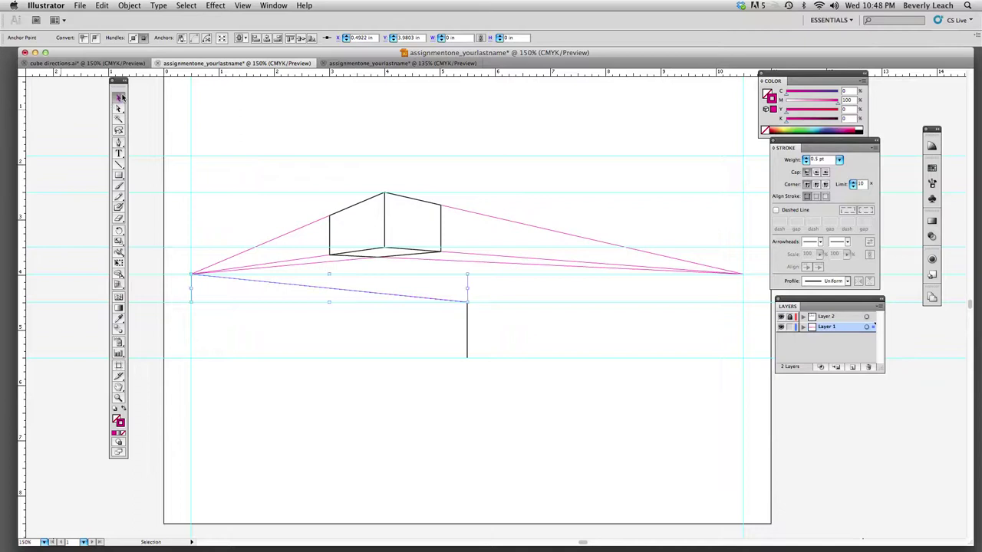
{"action": "left_click", "coordinate": [136, 99]}
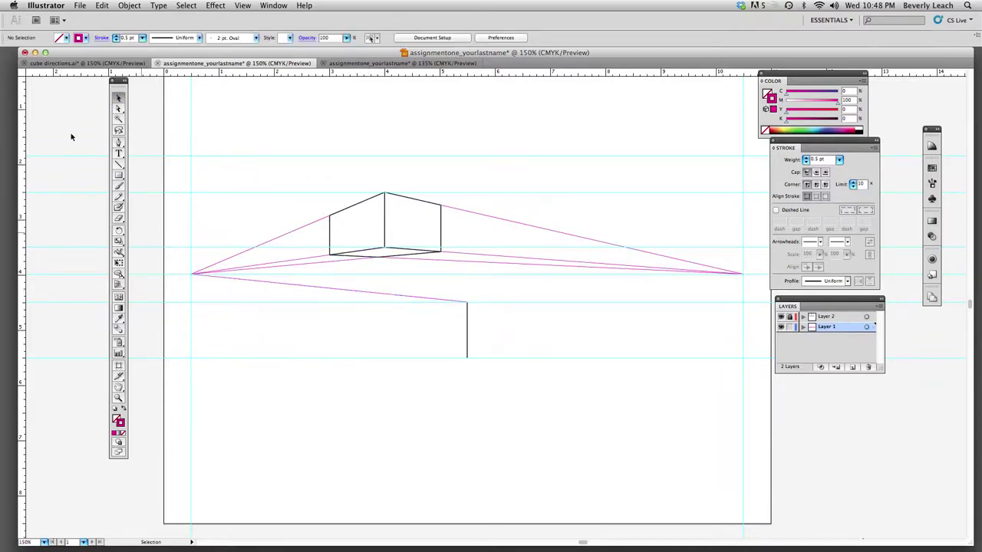
Add a line from the front edge's top to the right vanishing point.
{"action": "left_click", "coordinate": [118, 143]}
{"action": "left_click", "coordinate": [466, 304]}
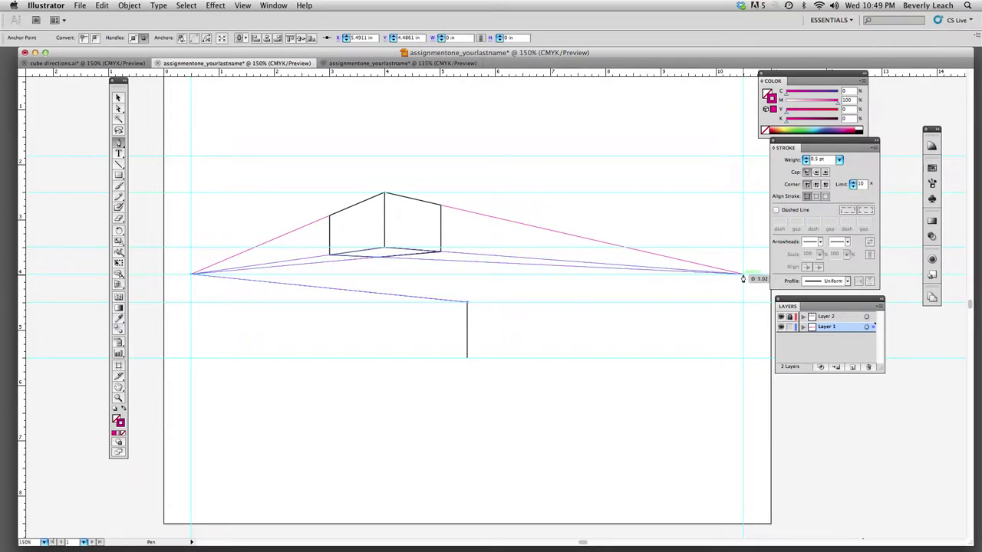
{"action": "left_click", "coordinate": [743, 274]}
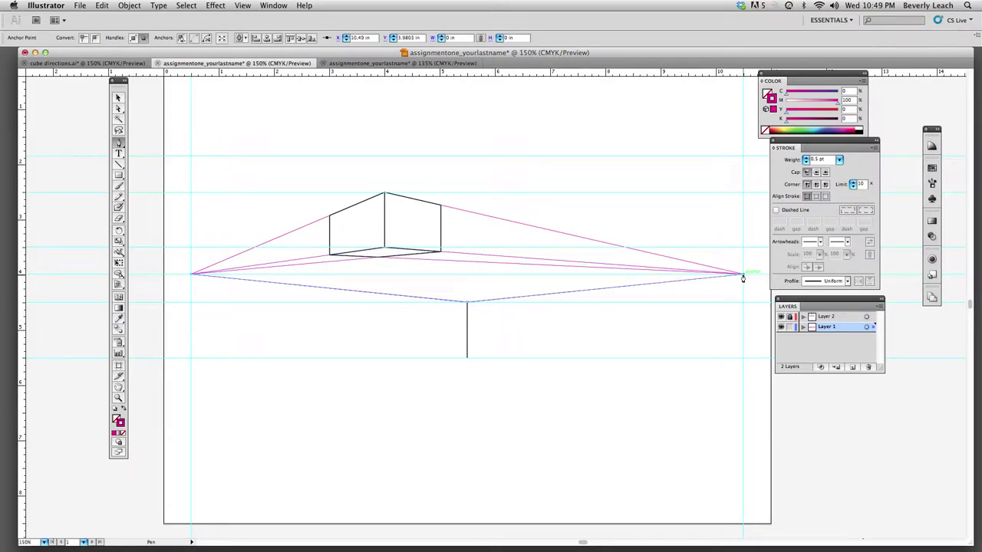
{"action": "left_click", "coordinate": [119, 98]}
{"action": "left_click", "coordinate": [137, 103]}
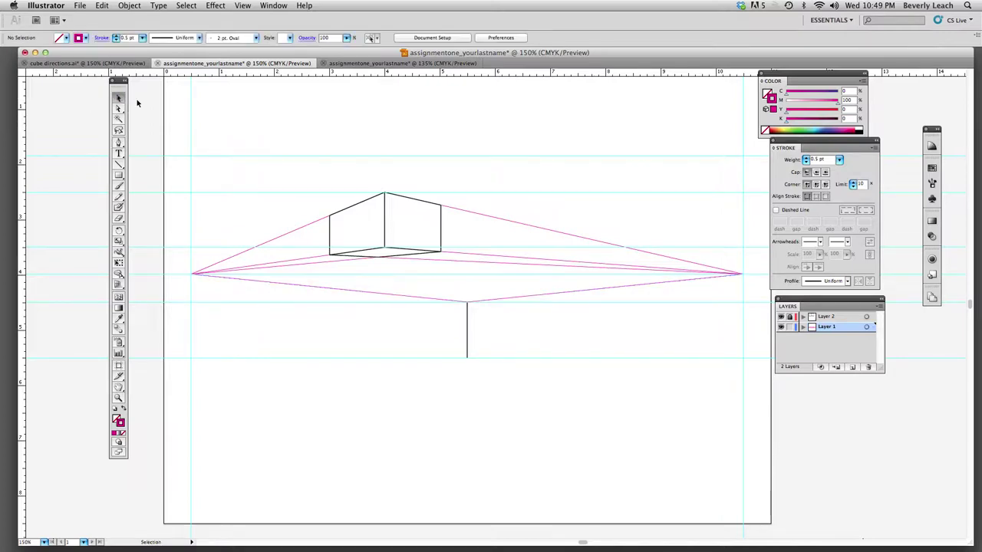
Connect the front edge's bottom end to both the right and left vanishing points.
{"action": "left_click", "coordinate": [119, 142]}
{"action": "left_click", "coordinate": [467, 359]}
{"action": "left_click", "coordinate": [741, 273]}
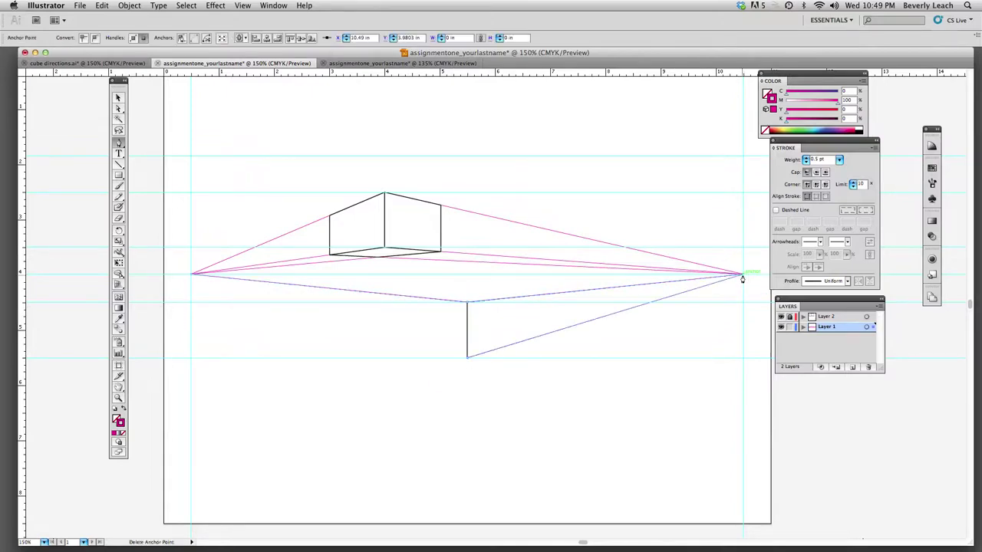
{"action": "left_click", "coordinate": [121, 99]}
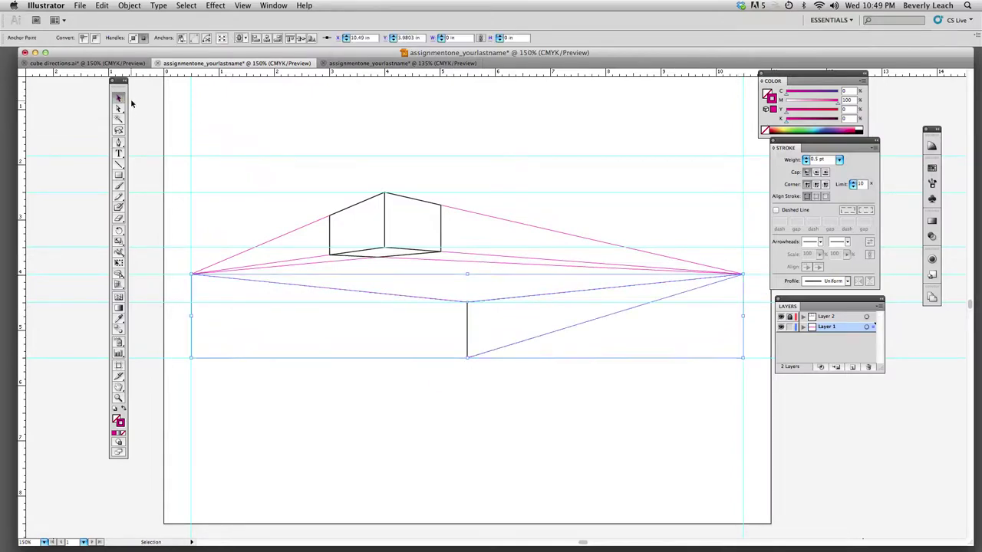
{"action": "left_click", "coordinate": [119, 143]}
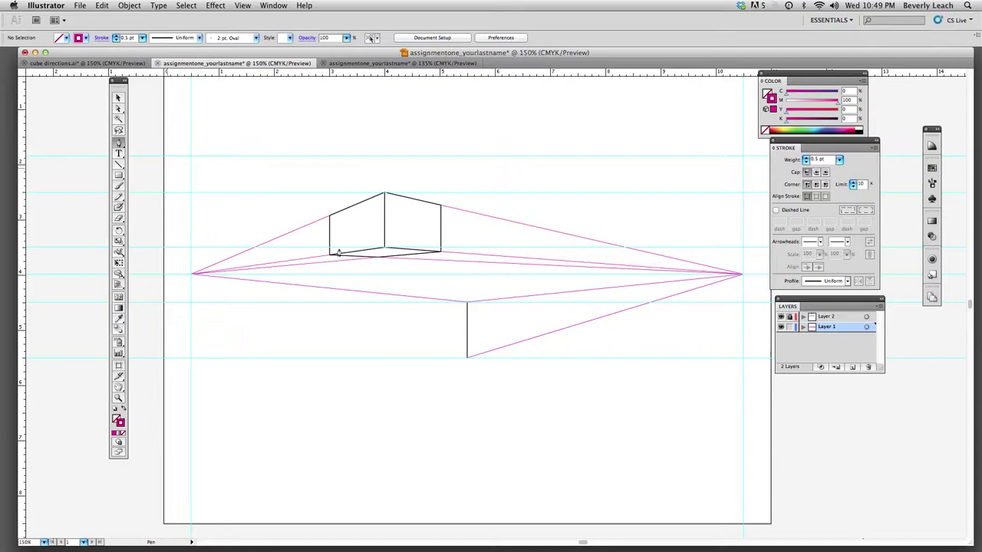
{"action": "left_click", "coordinate": [466, 358]}
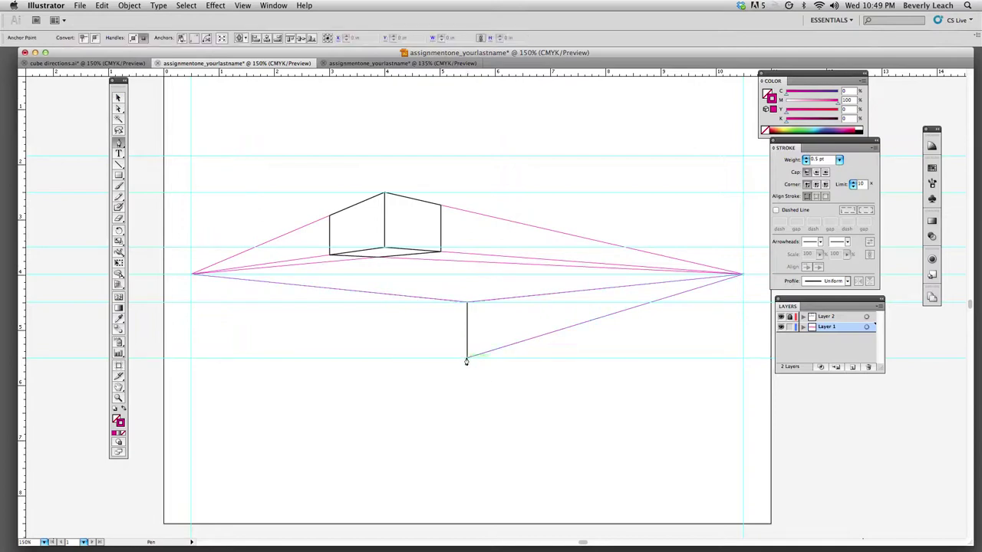
{"action": "left_click", "coordinate": [191, 277]}
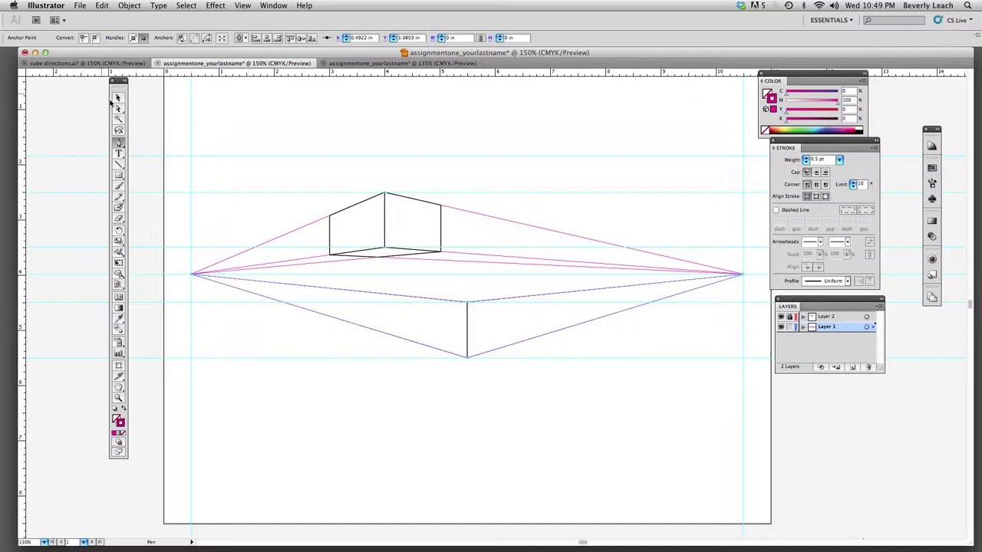
{"action": "left_click", "coordinate": [118, 97]}
{"action": "left_click", "coordinate": [136, 98]}
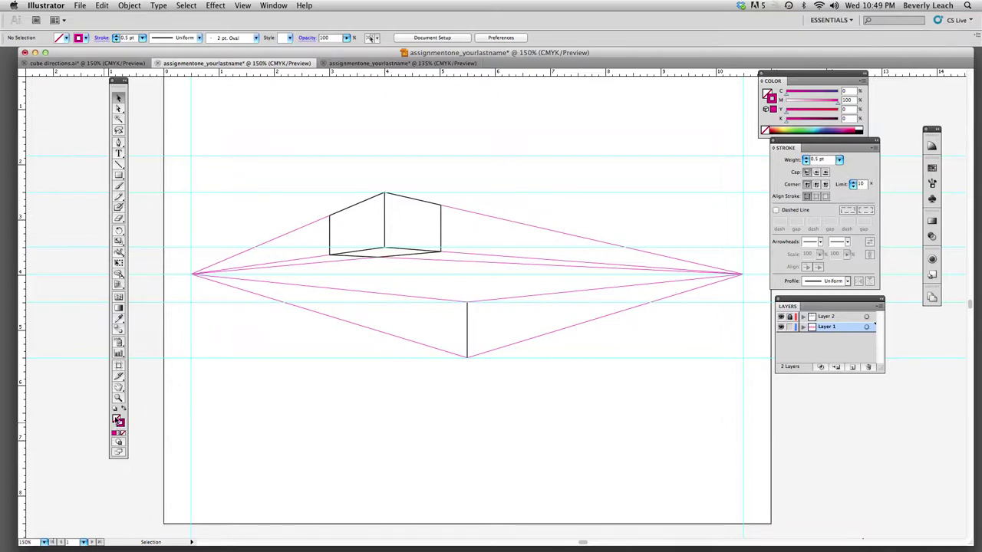
Reset to default colours, set fill to None, and make the black stroke active.
{"action": "left_click", "coordinate": [115, 419]}
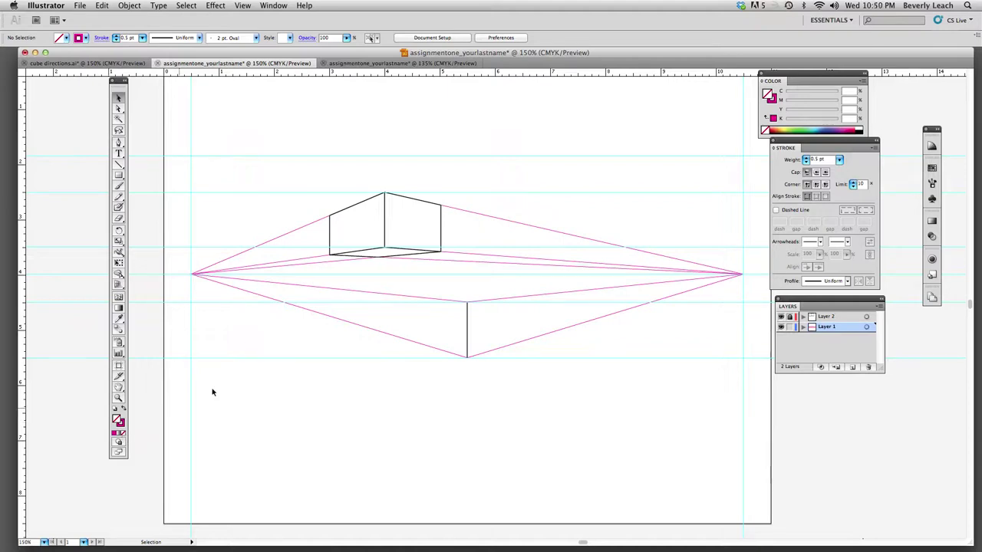
{"action": "left_click", "coordinate": [394, 295]}
{"action": "left_click", "coordinate": [115, 411]}
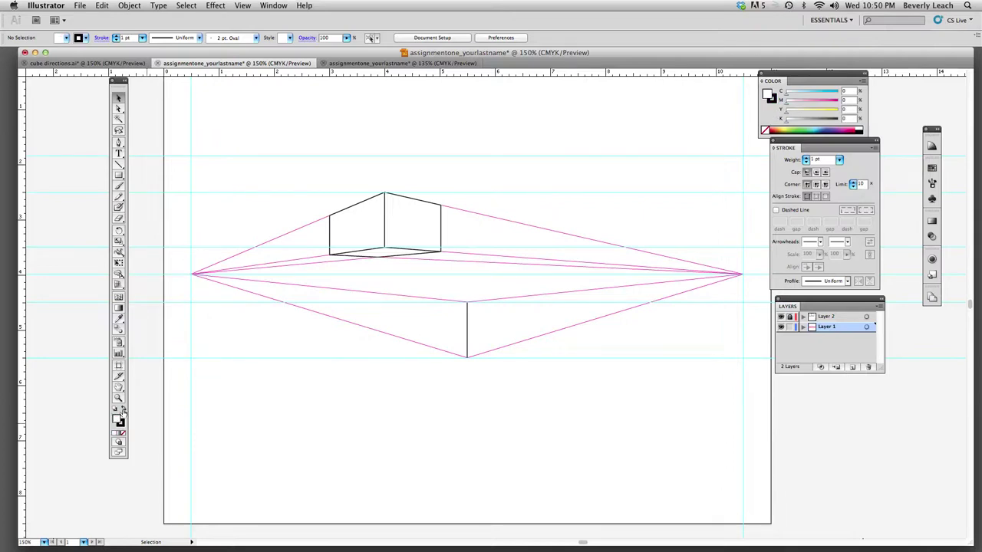
{"action": "left_click", "coordinate": [125, 414]}
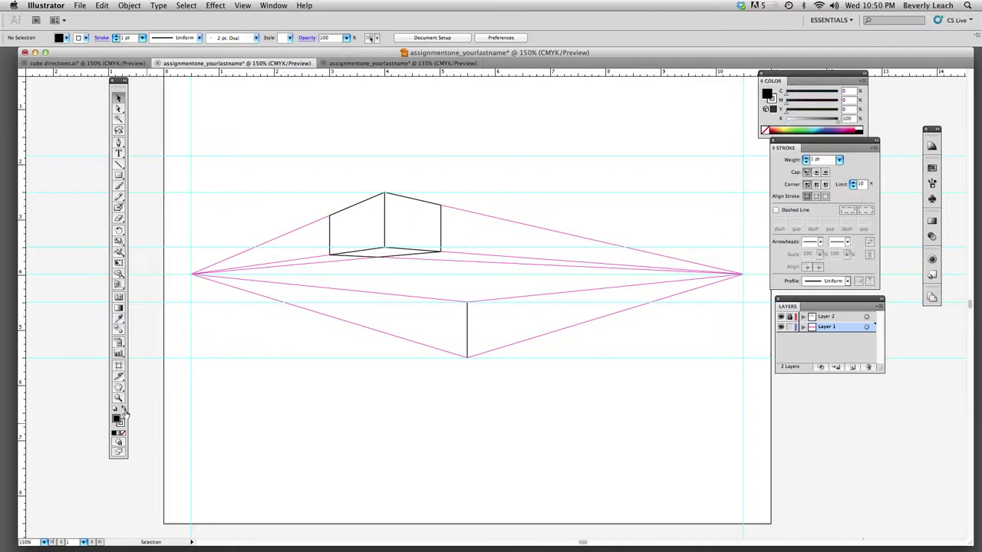
{"action": "left_click", "coordinate": [121, 409]}
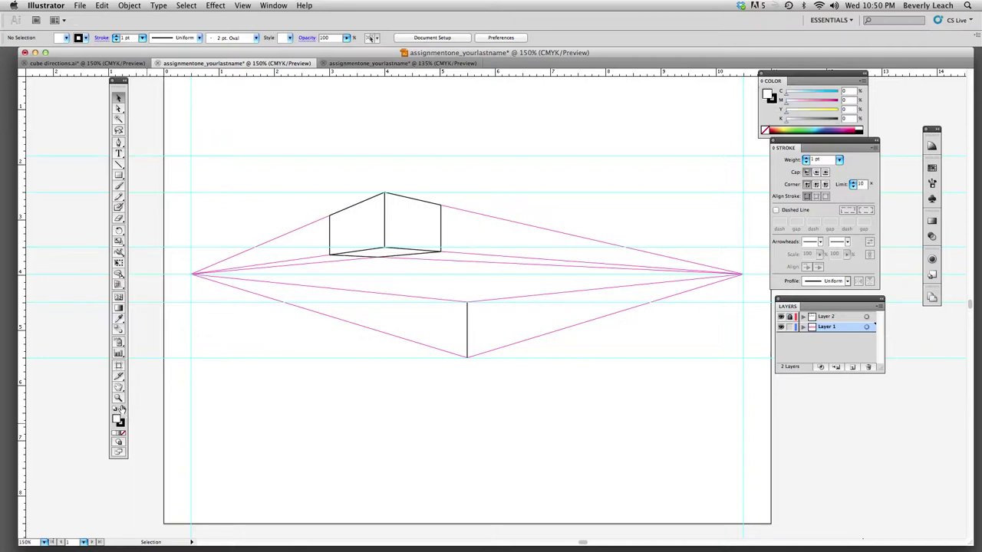
{"action": "left_click", "coordinate": [122, 411]}
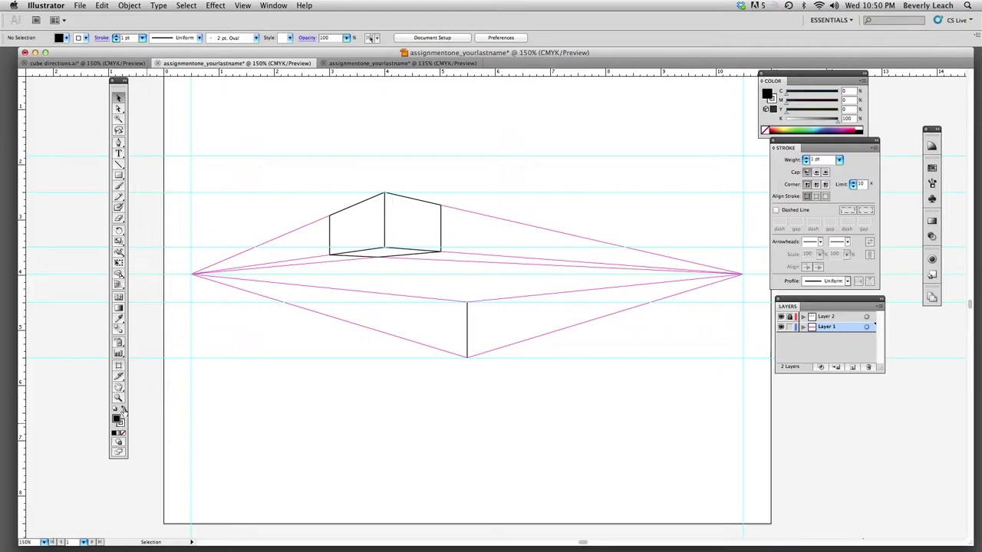
{"action": "left_click", "coordinate": [123, 412]}
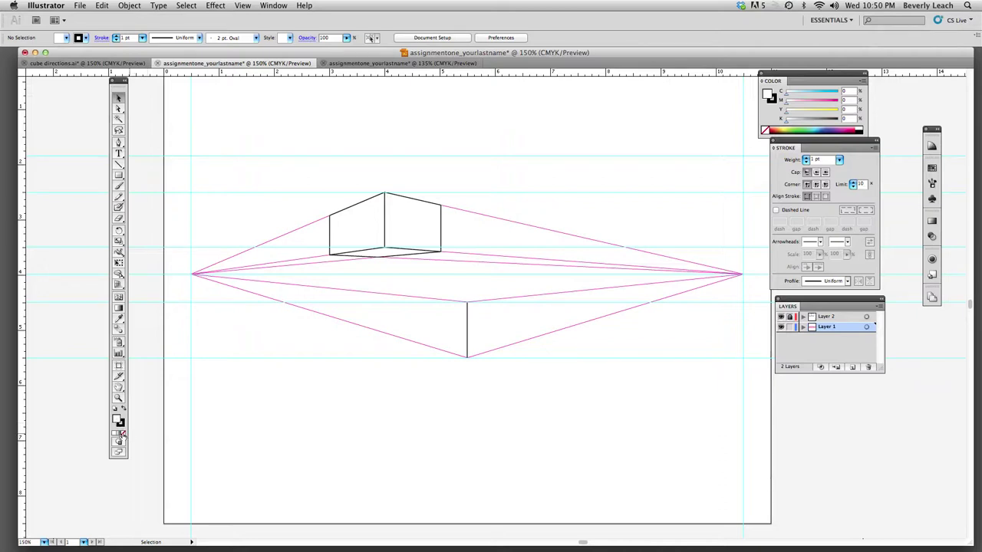
{"action": "left_click", "coordinate": [122, 435]}
{"action": "left_click", "coordinate": [120, 426]}
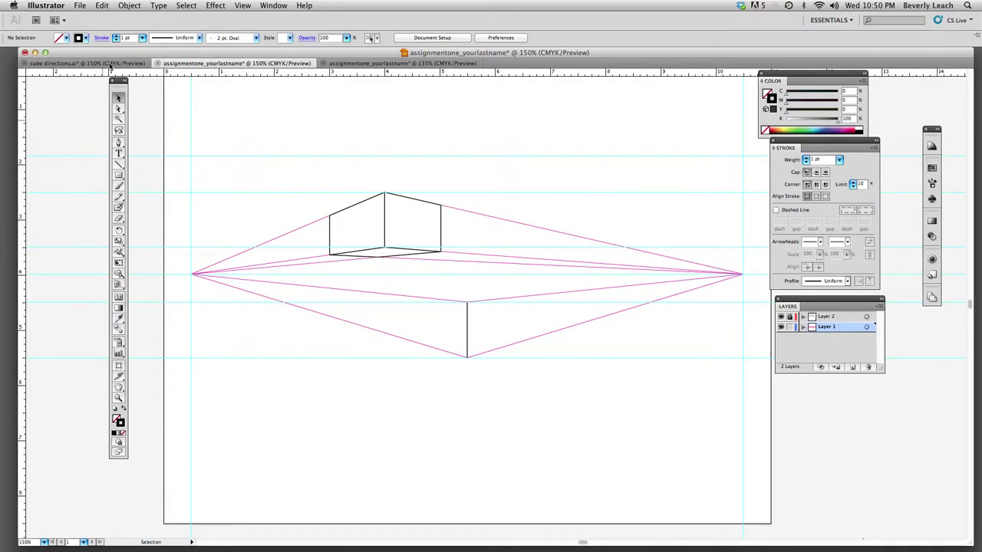
{"action": "left_click", "coordinate": [67, 38]}
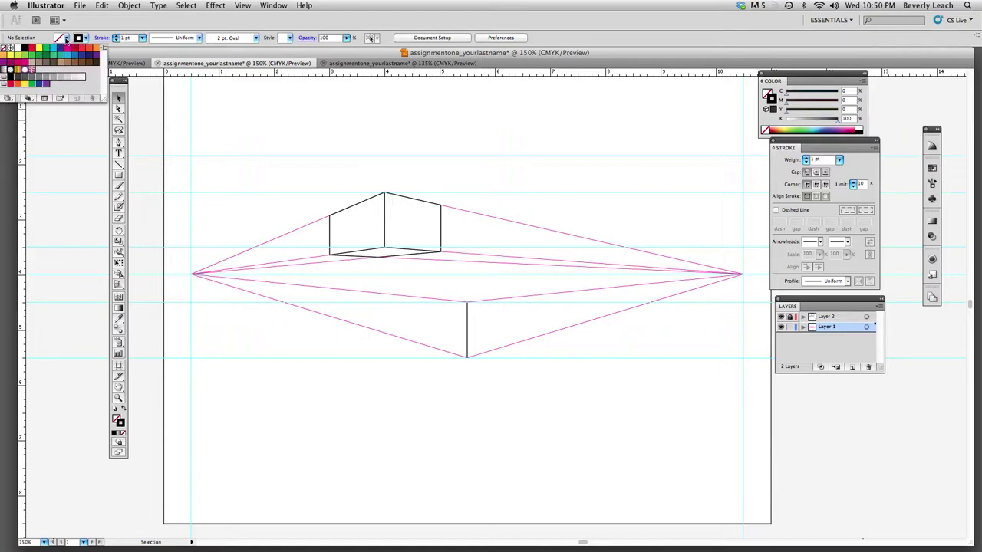
{"action": "left_click", "coordinate": [67, 38]}
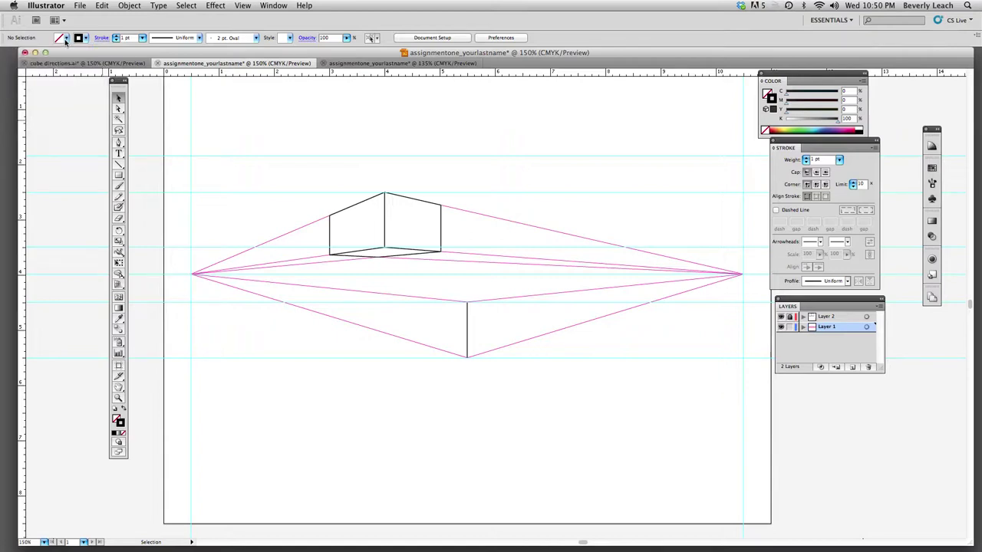
{"action": "left_click", "coordinate": [67, 39]}
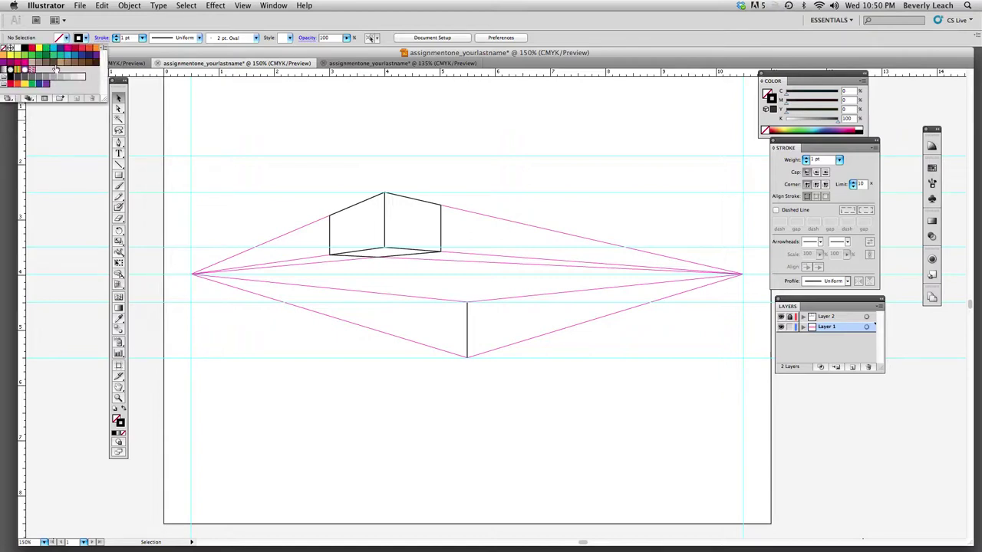
{"action": "left_click", "coordinate": [66, 39]}
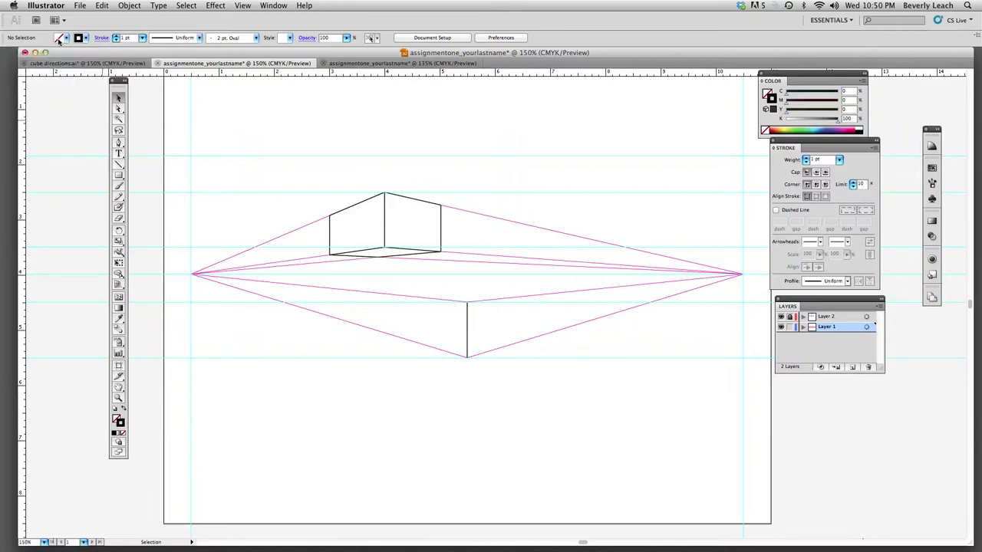
{"action": "left_click", "coordinate": [84, 40]}
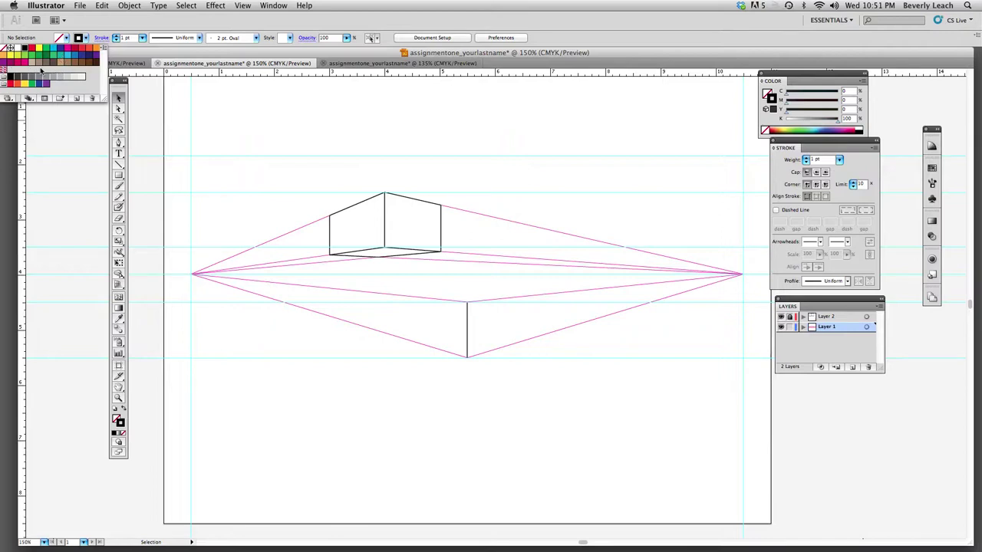
{"action": "left_click", "coordinate": [82, 129]}
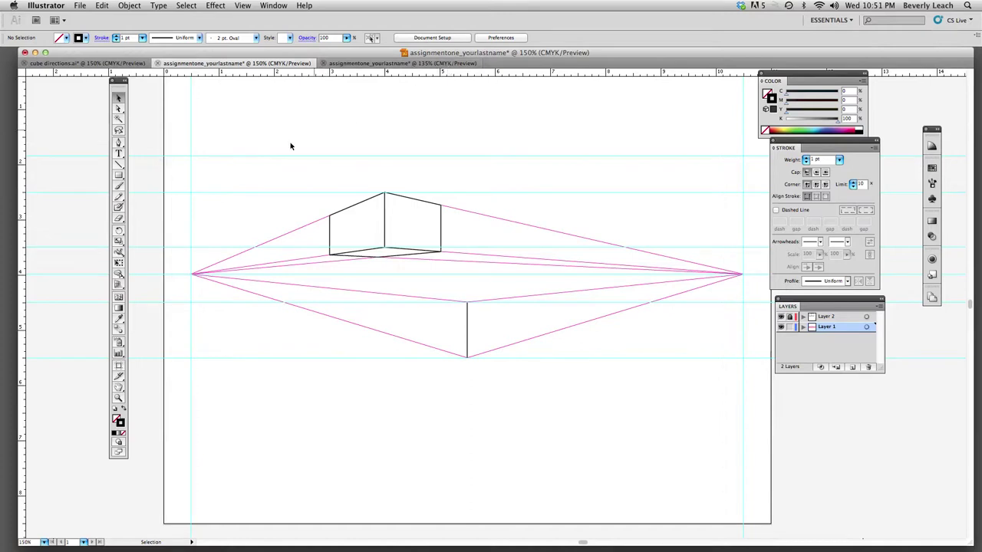
{"action": "left_click", "coordinate": [119, 145]}
Lock Layer 1 and make Layer 2 the active drawing layer.
{"action": "left_click", "coordinate": [790, 317]}
{"action": "left_click", "coordinate": [789, 326]}
{"action": "left_click", "coordinate": [790, 316]}
{"action": "left_click", "coordinate": [846, 321]}
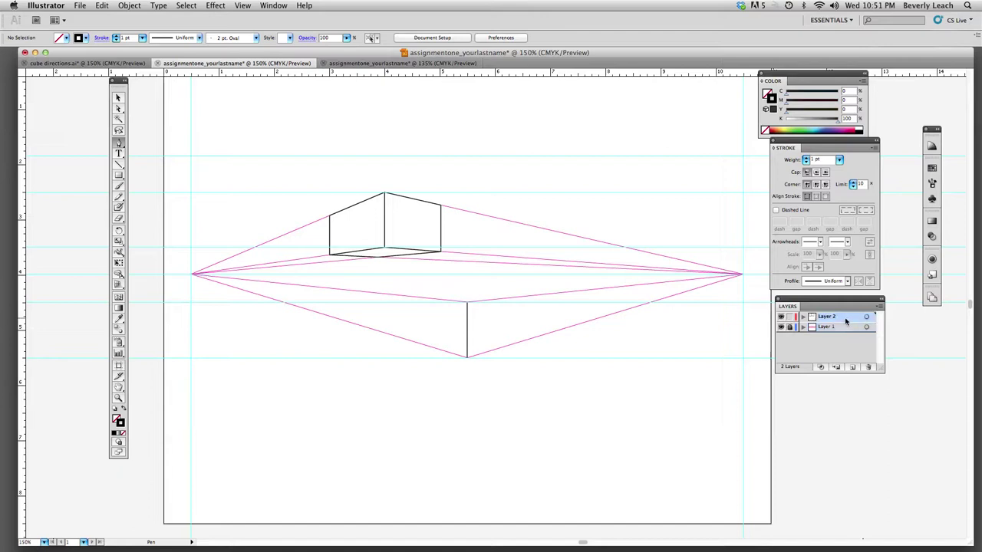
Draw a vertical edge right of the front edge, between the upper and lower perspective lines.
{"action": "left_click", "coordinate": [522, 299]}
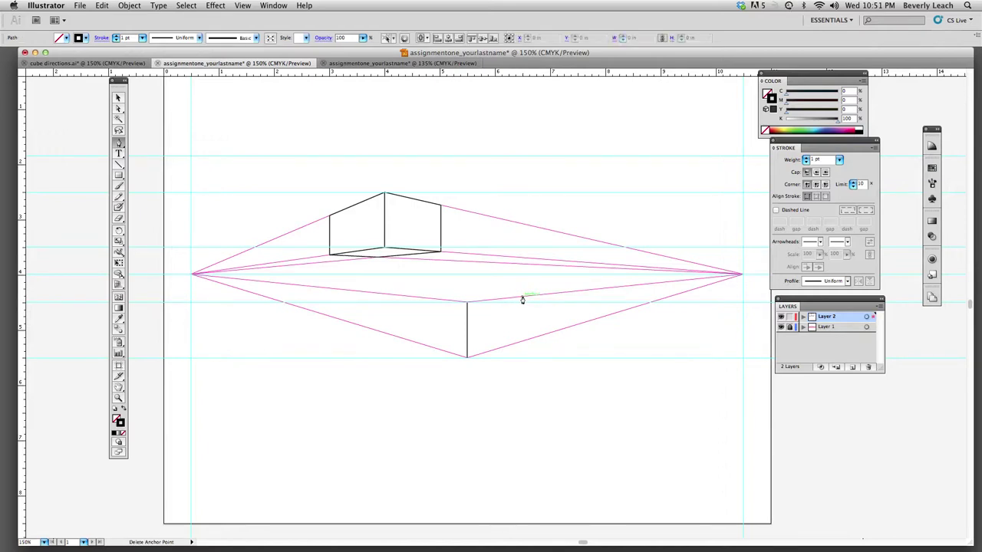
{"action": "left_click", "coordinate": [522, 343]}
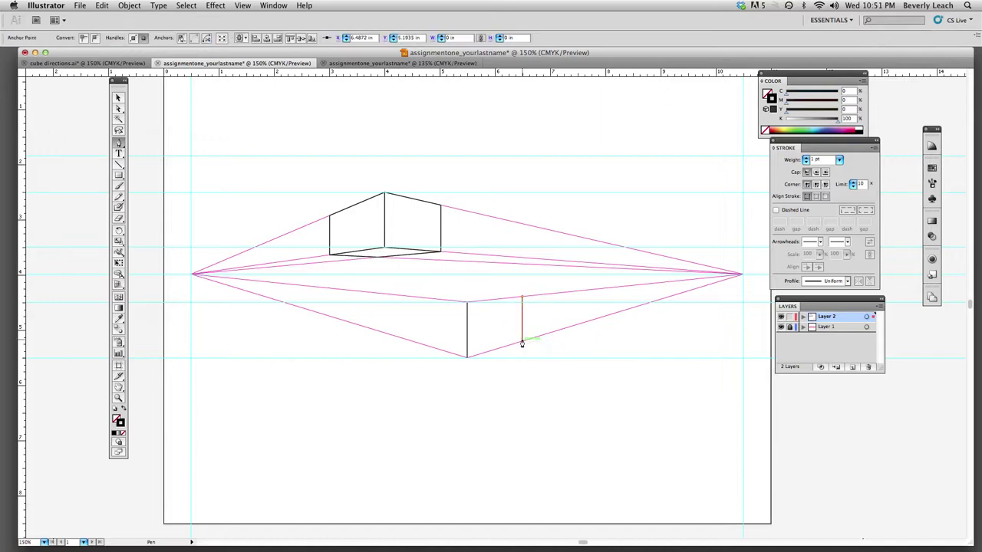
{"action": "left_click", "coordinate": [119, 99]}
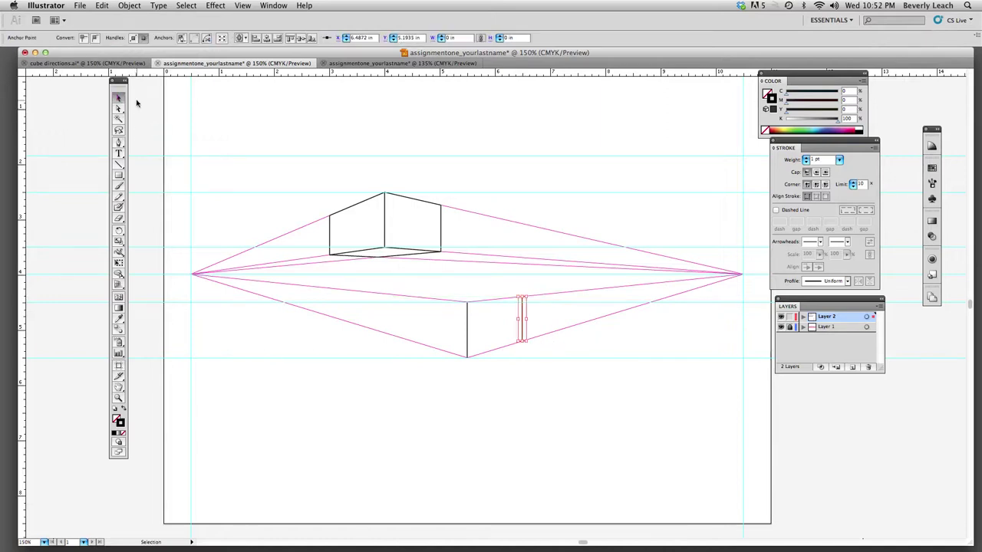
{"action": "left_click", "coordinate": [137, 97]}
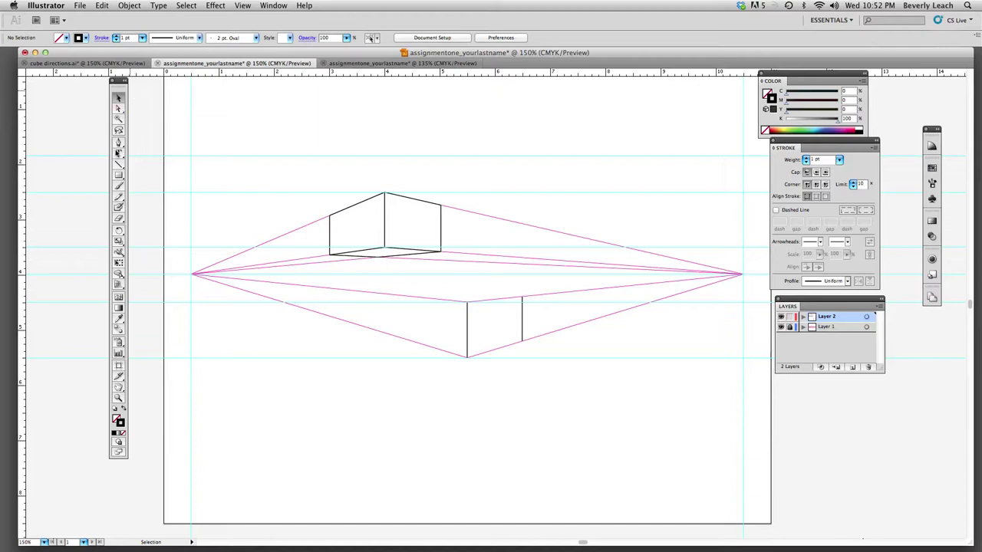
Draw a vertical line left of the front edge from the upper to the lower magenta line.
{"action": "left_click", "coordinate": [118, 143]}
{"action": "left_click", "coordinate": [445, 306], "text": "super"}
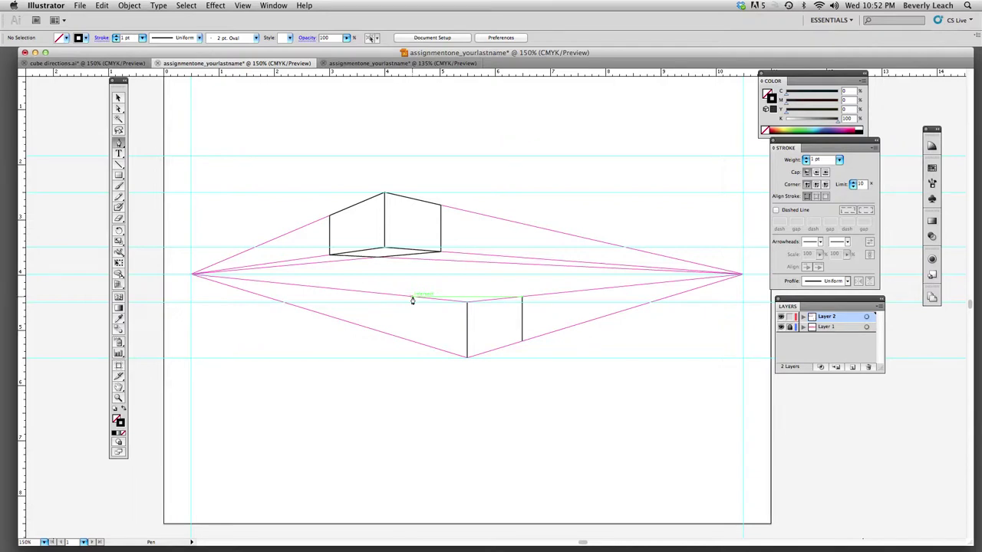
{"action": "left_click", "coordinate": [412, 300]}
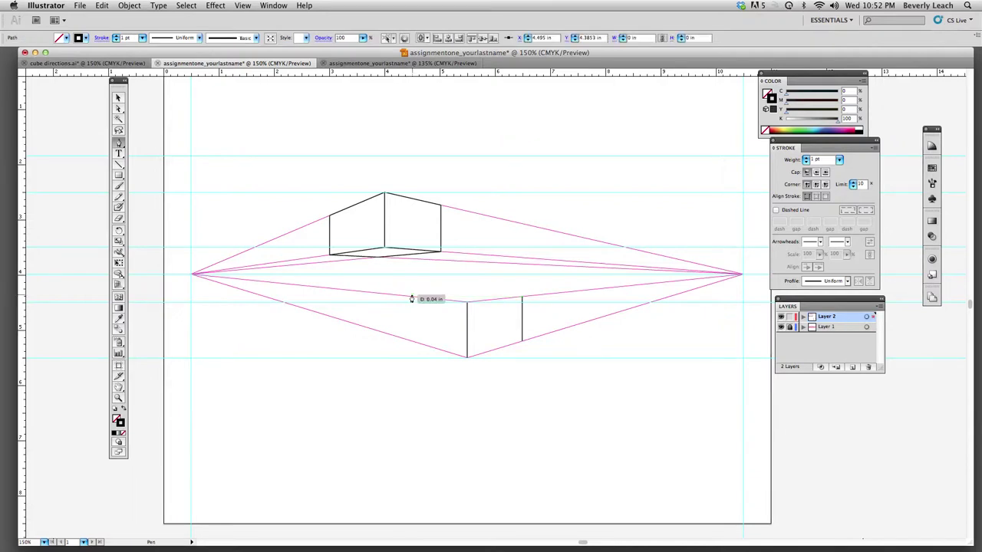
{"action": "left_click", "coordinate": [412, 345]}
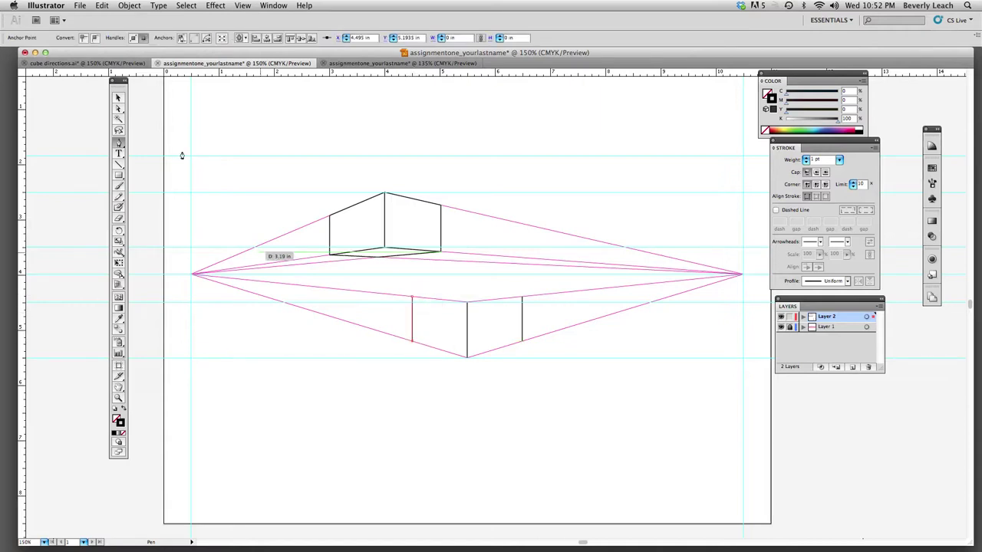
{"action": "left_click", "coordinate": [118, 97]}
{"action": "left_click", "coordinate": [141, 104]}
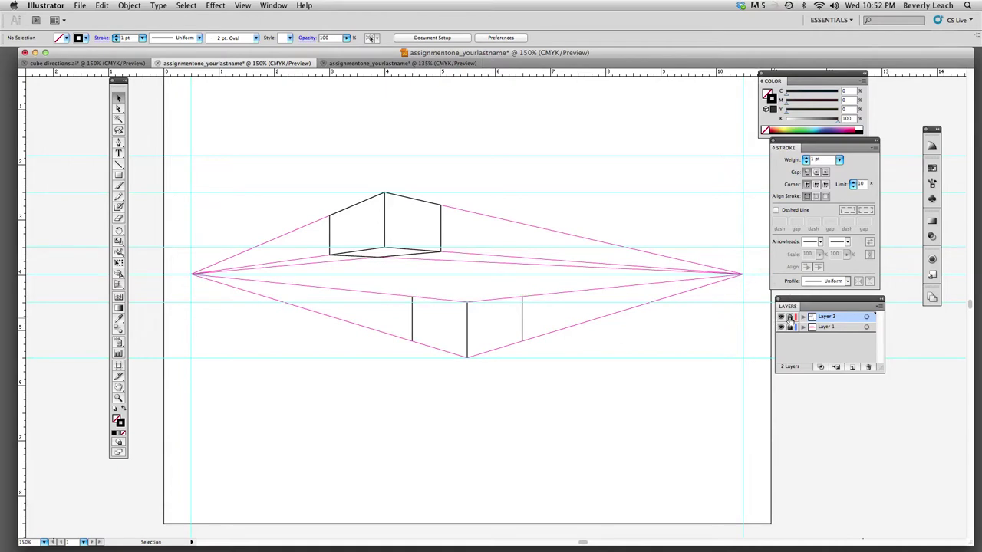
Target Layer 1 and set the stroke to pure magenta at 0.5 pt.
{"action": "left_click", "coordinate": [833, 327]}
{"action": "left_click", "coordinate": [119, 144]}
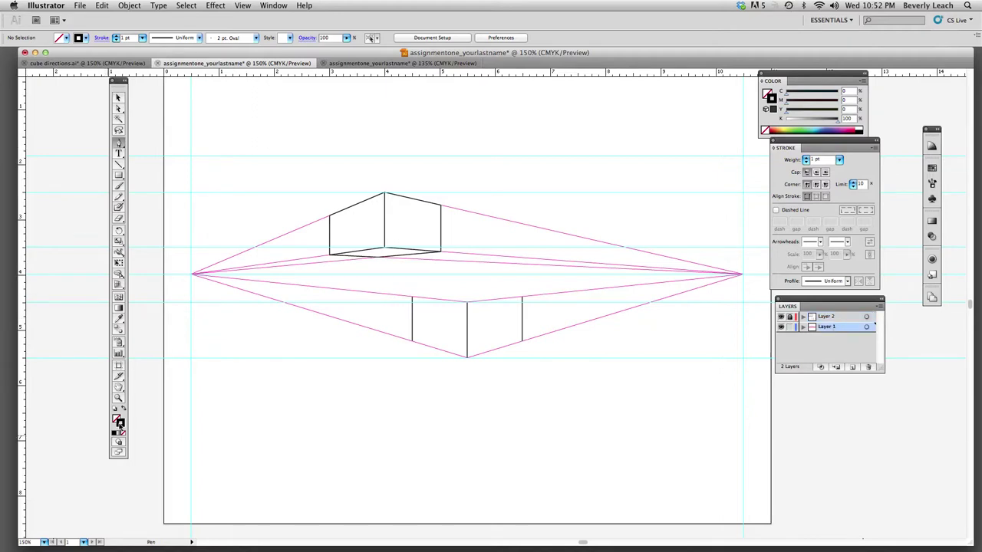
{"action": "mouse_move", "coordinate": [785, 105]}
{"action": "left_mouse_down"}
{"action": "mouse_move", "coordinate": [864, 108]}
{"action": "mouse_move", "coordinate": [786, 123]}
{"action": "left_mouse_up"}
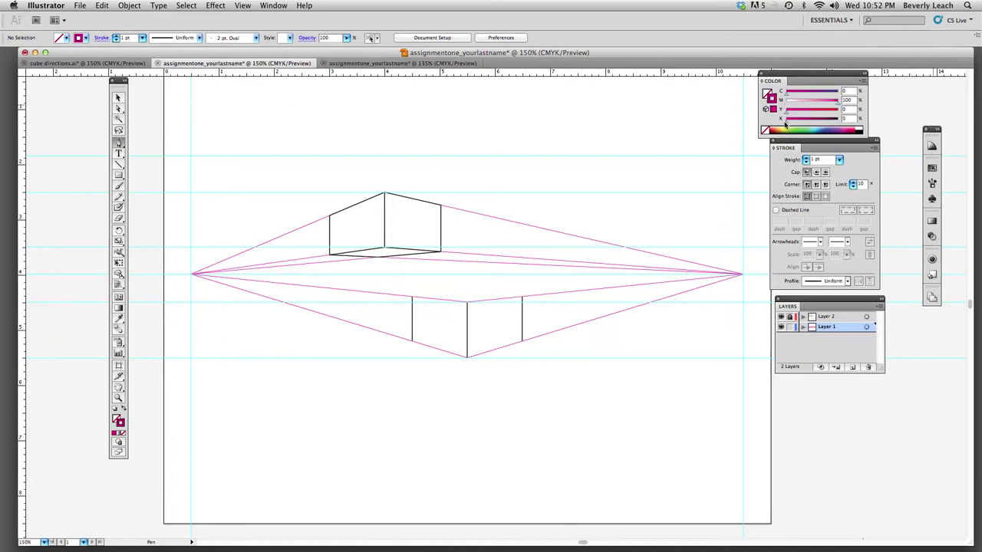
{"action": "left_click", "coordinate": [839, 160]}
{"action": "left_click", "coordinate": [830, 139]}
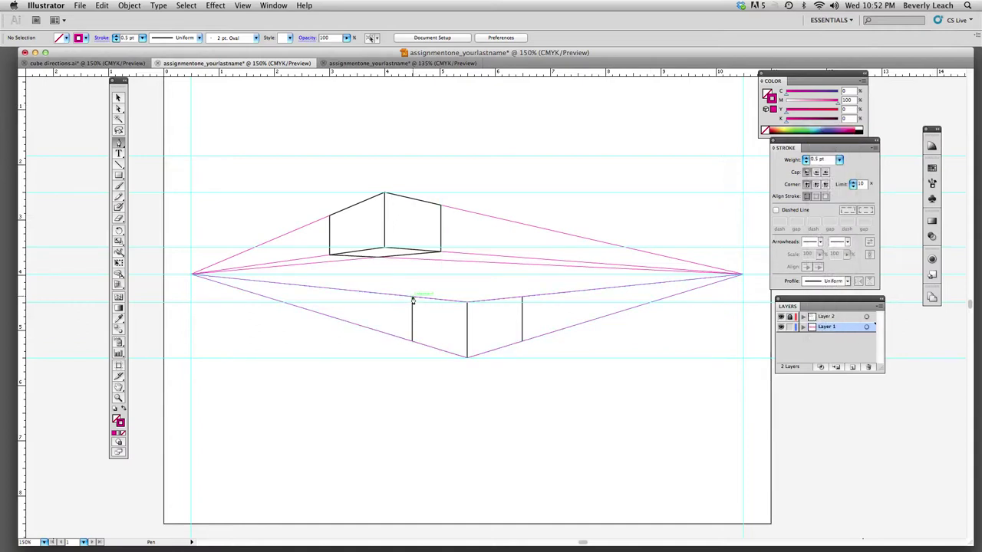
Draw a guideline from the left edge's top to the right vanishing point, undoing a stray segment.
{"action": "left_click", "coordinate": [413, 299]}
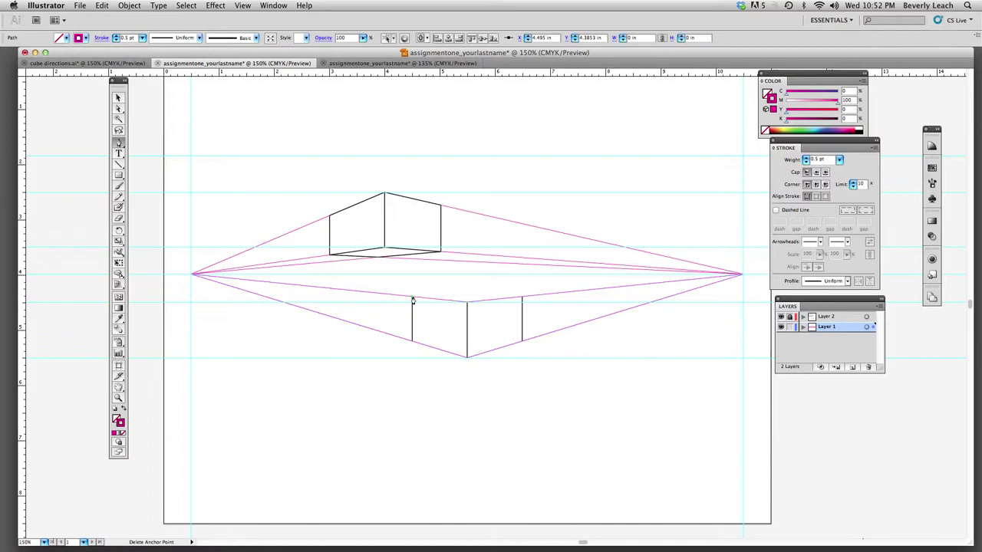
{"action": "left_click", "coordinate": [741, 276]}
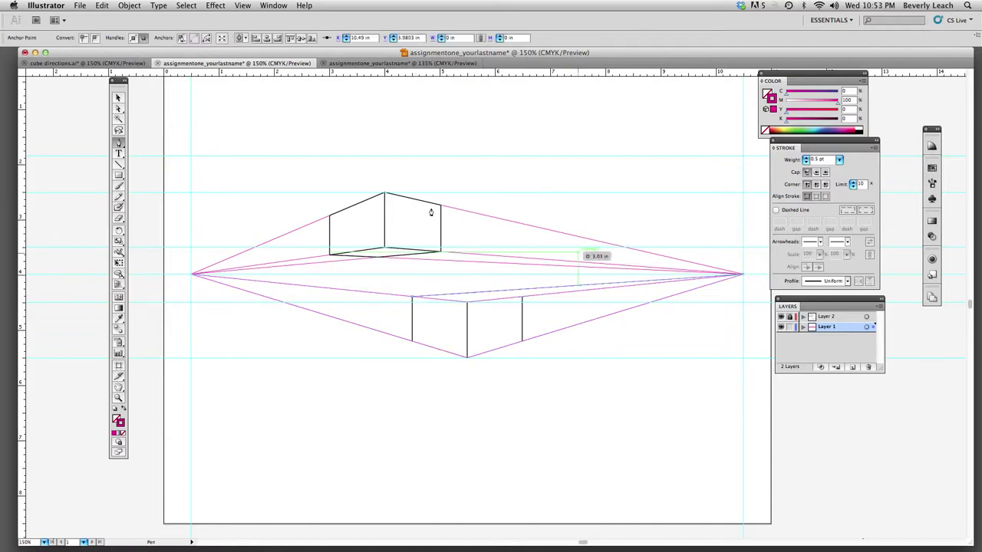
{"action": "left_click", "coordinate": [141, 113]}
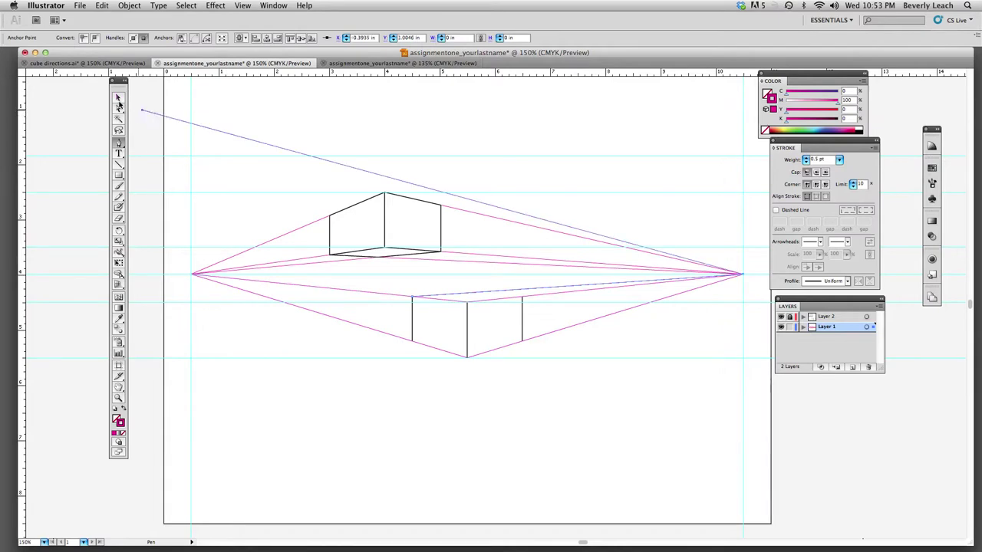
{"action": "key", "text": "super+z"}
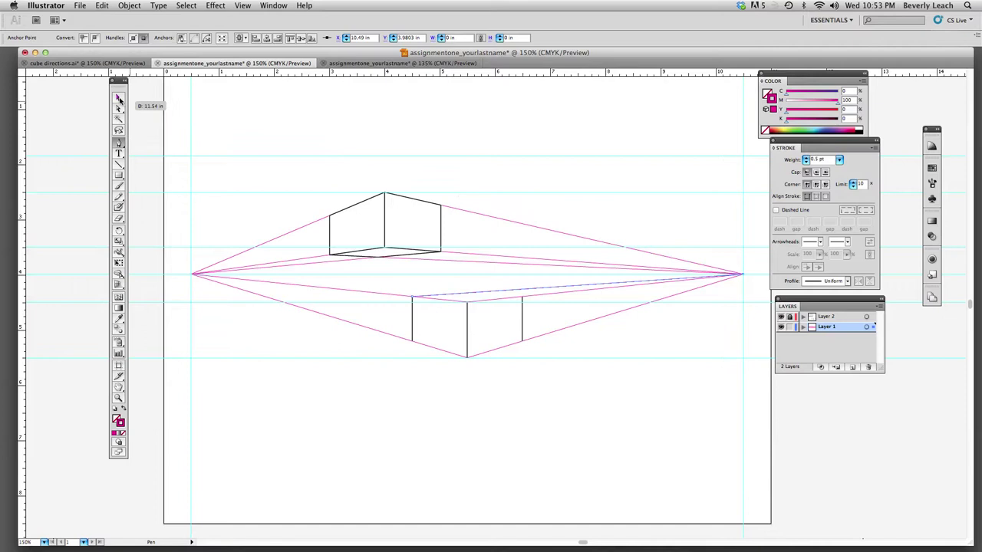
{"action": "left_click", "coordinate": [119, 98]}
{"action": "left_click", "coordinate": [140, 108]}
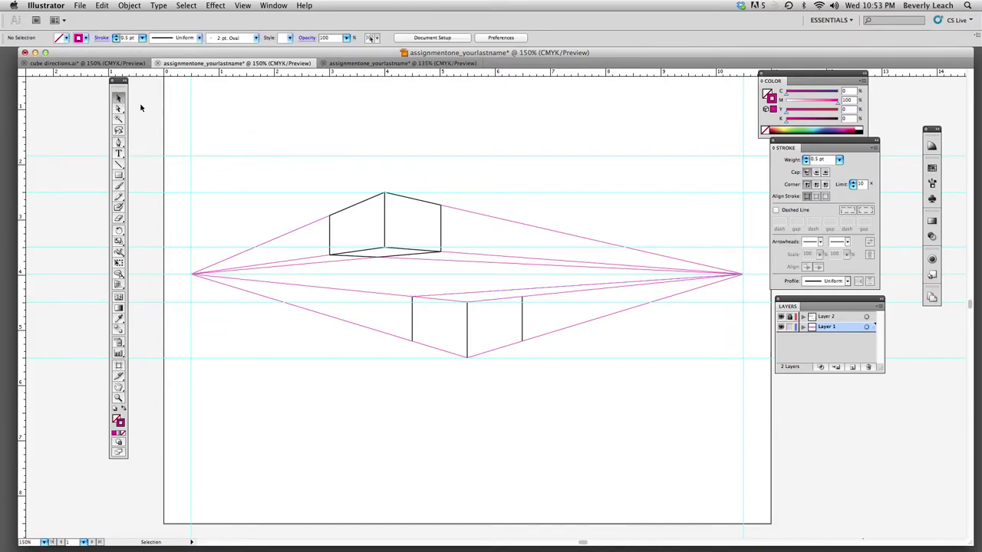
Draw a guideline from the right edge's top to the left vanishing point.
{"action": "left_click", "coordinate": [119, 143]}
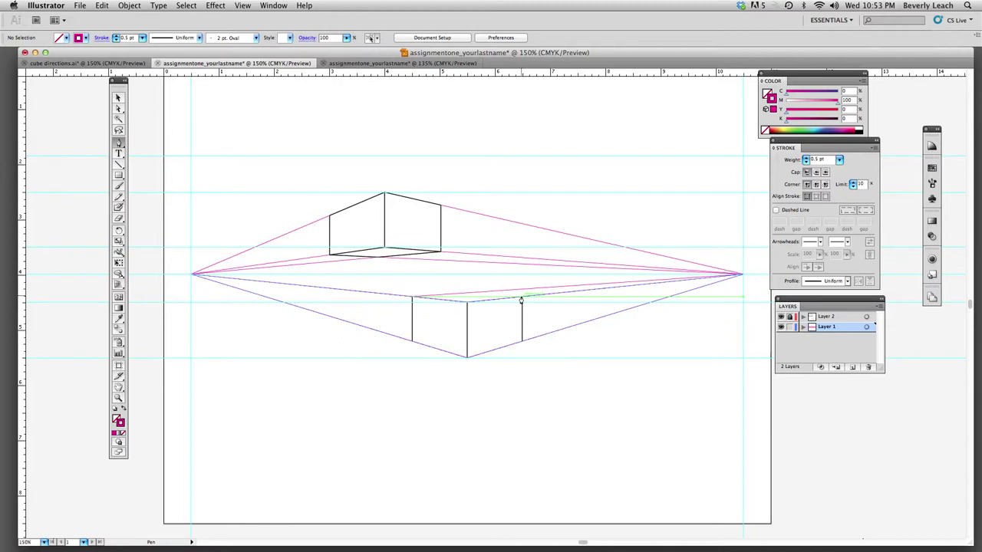
{"action": "left_click", "coordinate": [521, 300]}
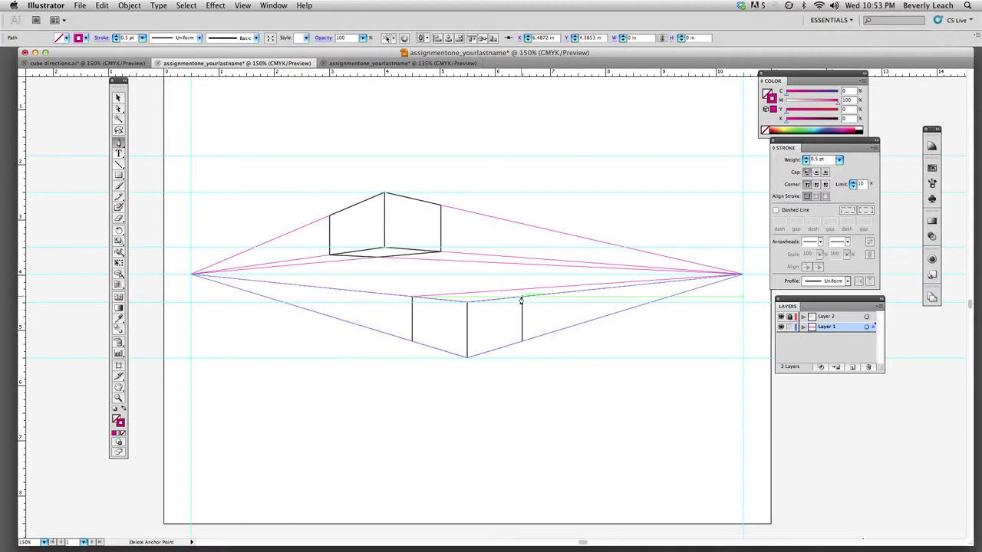
{"action": "left_click", "coordinate": [193, 273]}
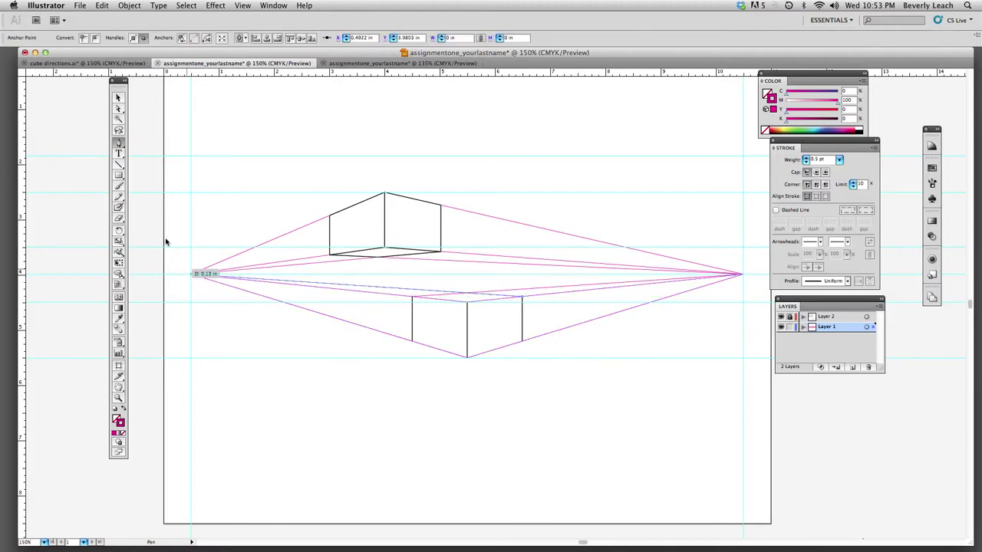
{"action": "left_click", "coordinate": [119, 98]}
{"action": "left_click", "coordinate": [132, 105]}
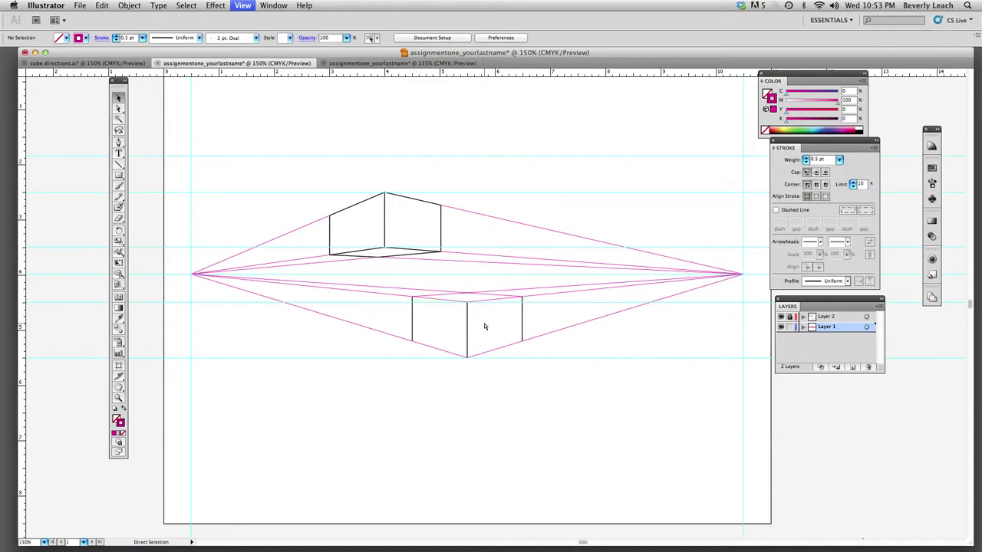
Zoom in to 600% on the lower cube.
{"action": "key", "text": "super+equal"}
{"action": "key", "text": "super+equal"}
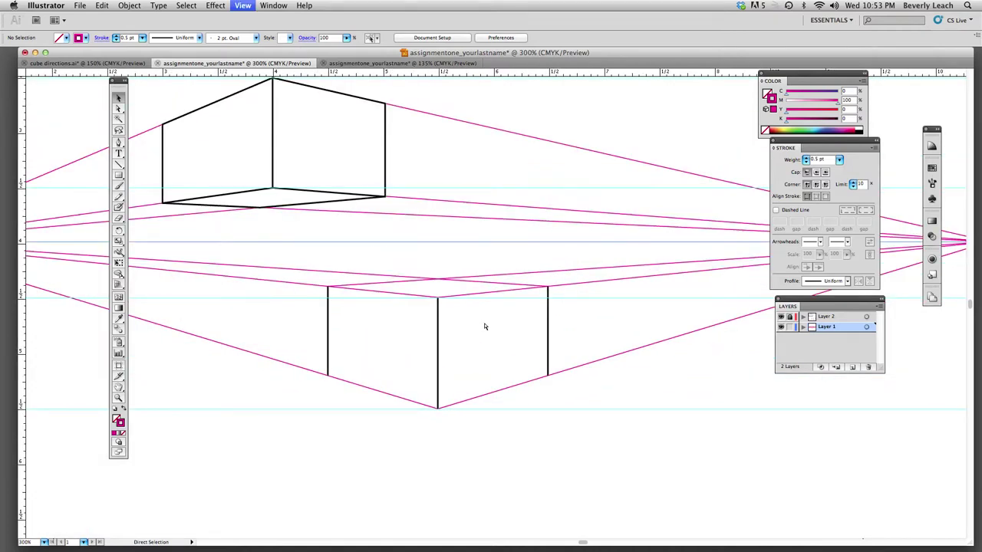
{"action": "key", "text": "super+equal"}
{"action": "key", "text": "super+equal"}
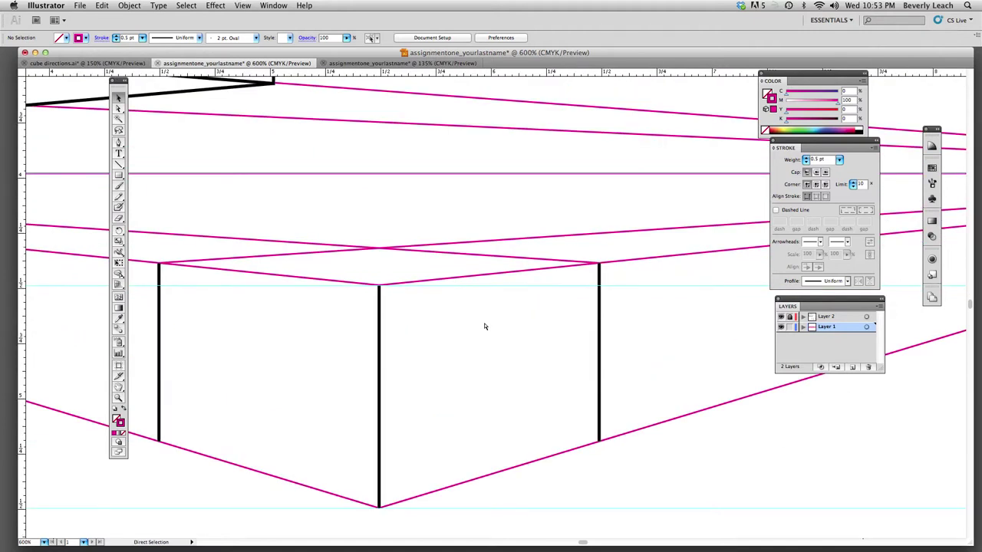
{"action": "key", "text": "super+minus"}
{"action": "key", "text": "super+minus"}
{"action": "key", "text": "super+minus"}
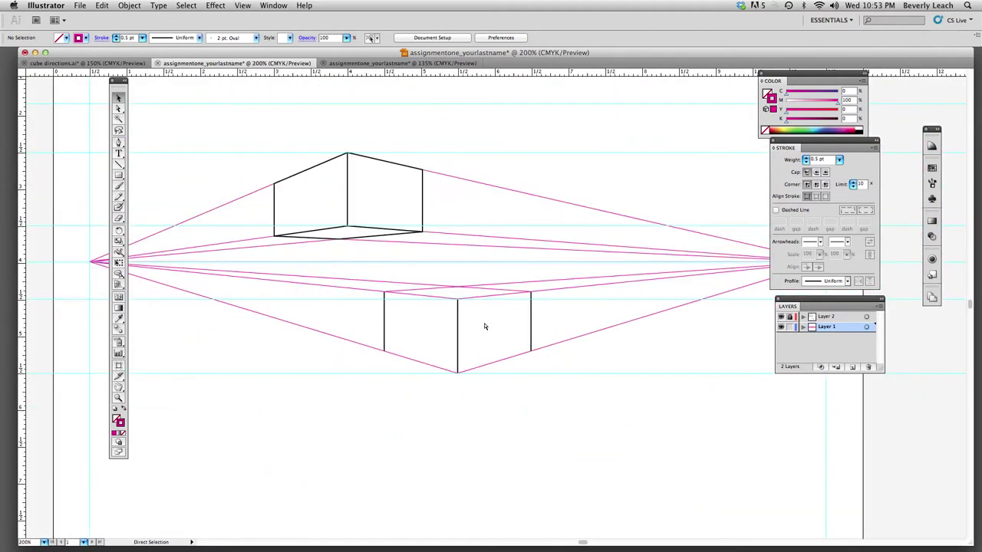
{"action": "key", "text": "super+equal"}
{"action": "key", "text": "super+equal"}
{"action": "key", "text": "super+equal"}
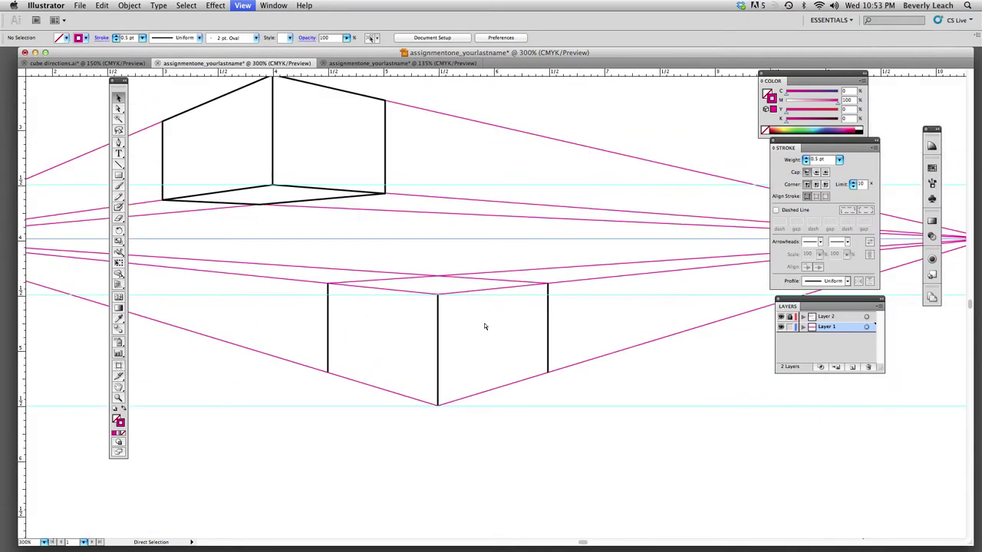
{"action": "key", "text": "v"}
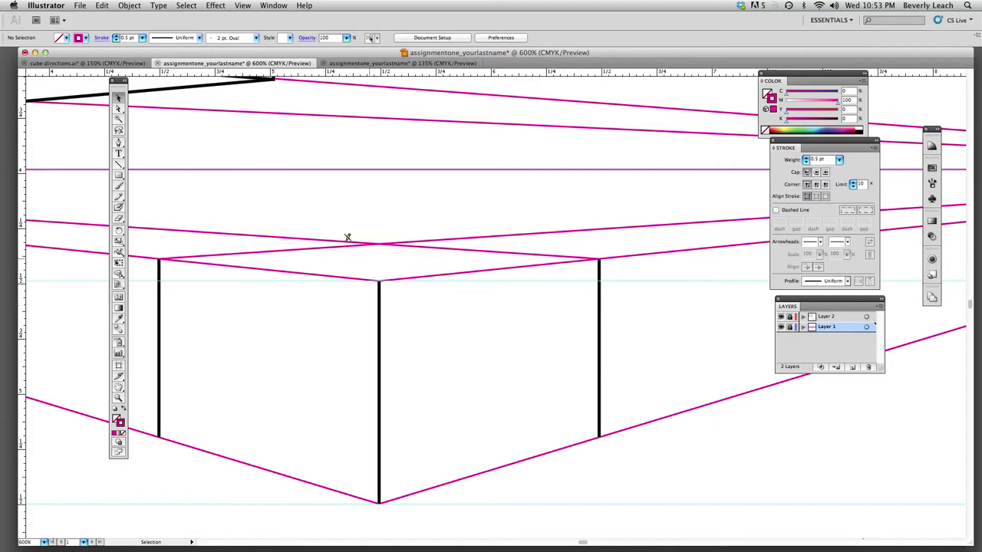
Target Layer 2 and set the stroke to black at 1 pt.
{"action": "left_click", "coordinate": [832, 316]}
{"action": "left_click", "coordinate": [119, 145]}
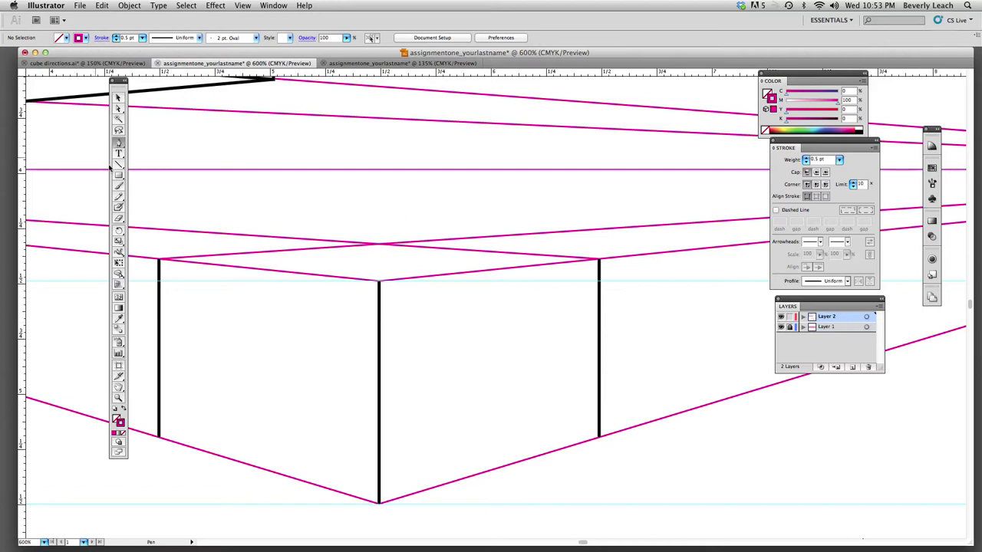
{"action": "key", "text": "v"}
{"action": "left_click", "coordinate": [85, 39]}
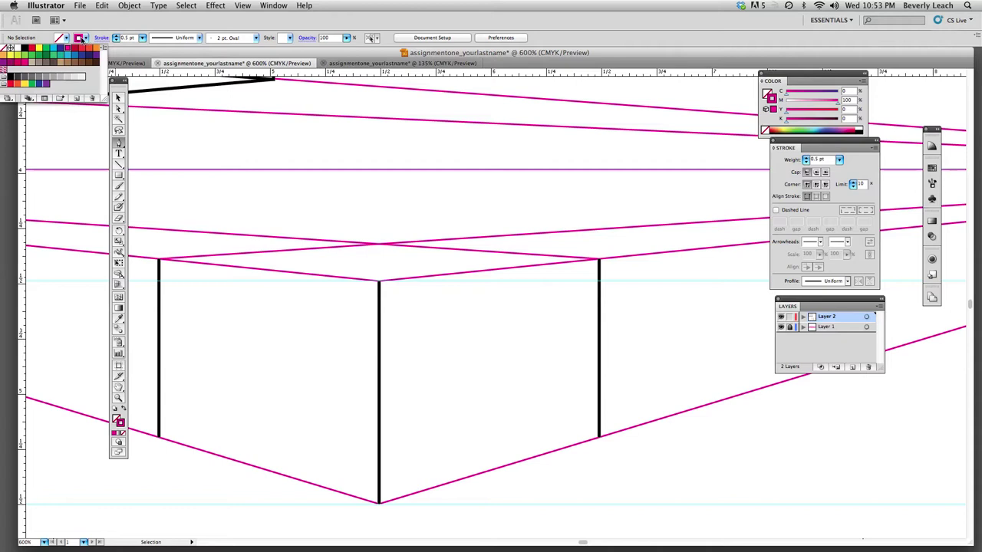
{"action": "left_click", "coordinate": [145, 39]}
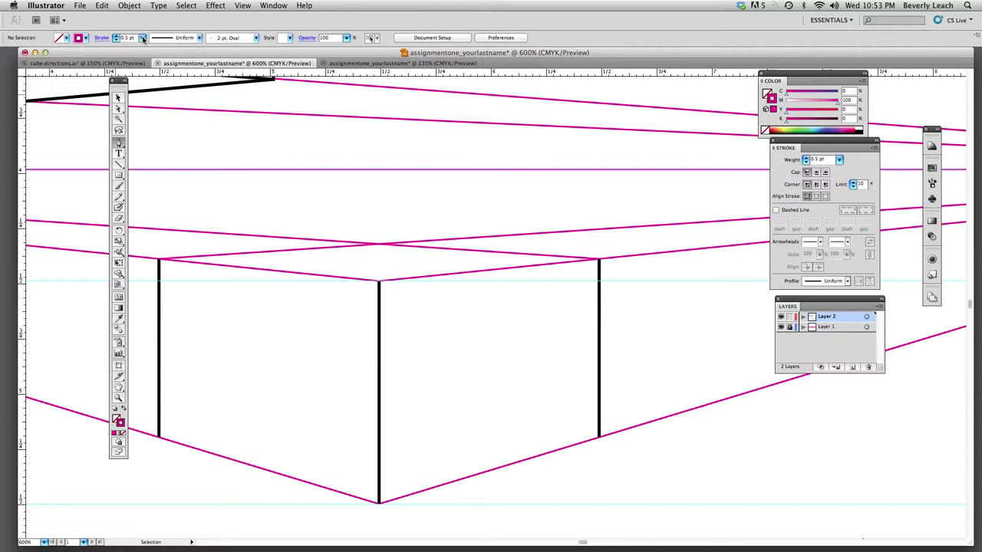
{"action": "left_click", "coordinate": [142, 38]}
{"action": "left_click", "coordinate": [139, 60]}
{"action": "key", "text": "p"}
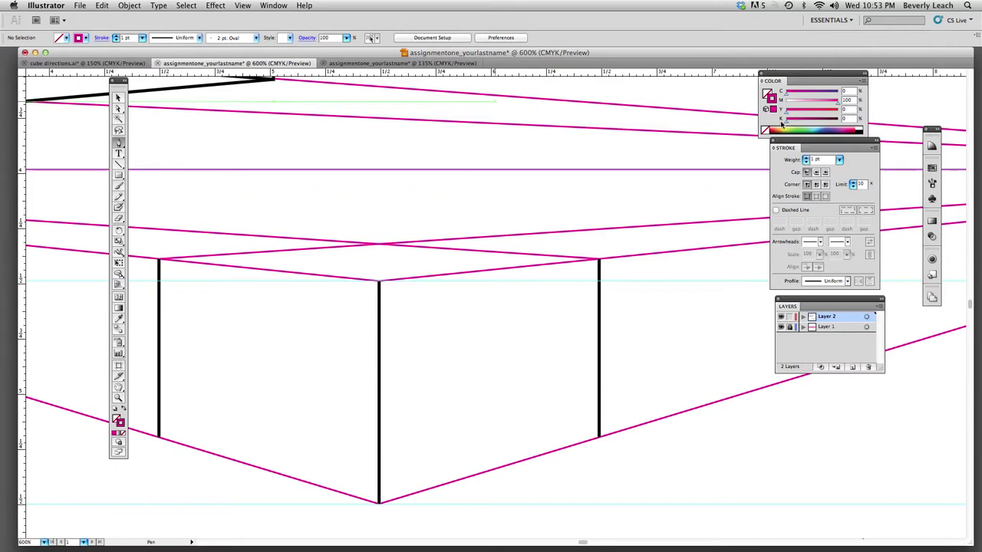
{"action": "mouse_move", "coordinate": [780, 120]}
{"action": "left_mouse_down"}
{"action": "mouse_move", "coordinate": [838, 120]}
{"action": "mouse_move", "coordinate": [842, 107]}
{"action": "mouse_move", "coordinate": [783, 108]}
{"action": "left_mouse_up"}
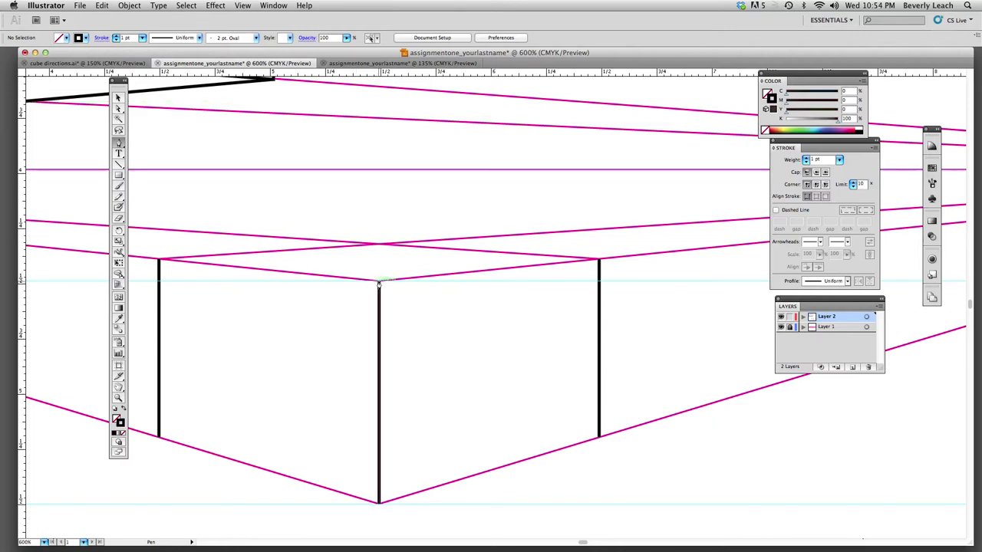
Draw the front-right, back-right and back-left top edges between the cube's top corners.
{"action": "left_click", "coordinate": [379, 282]}
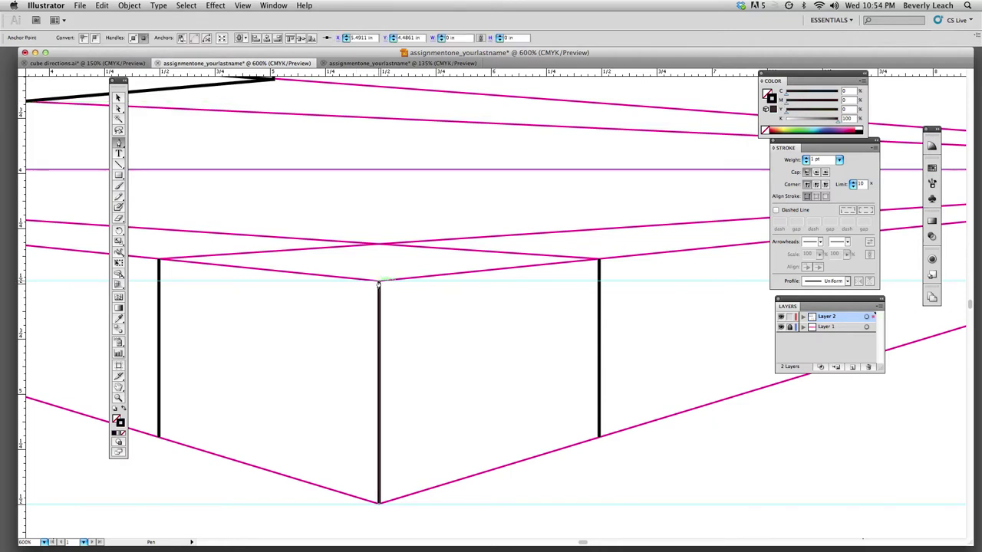
{"action": "left_click", "coordinate": [599, 261]}
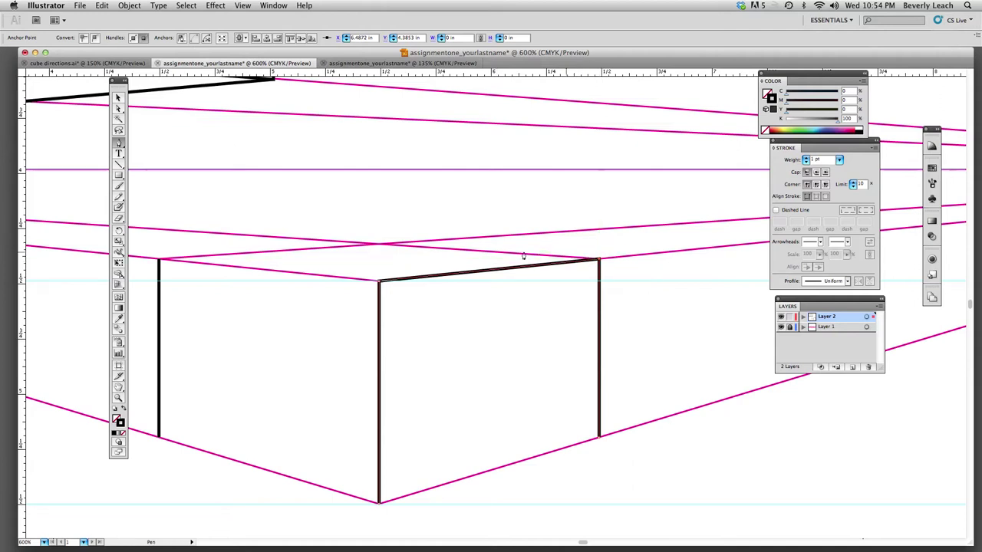
{"action": "left_click", "coordinate": [380, 245]}
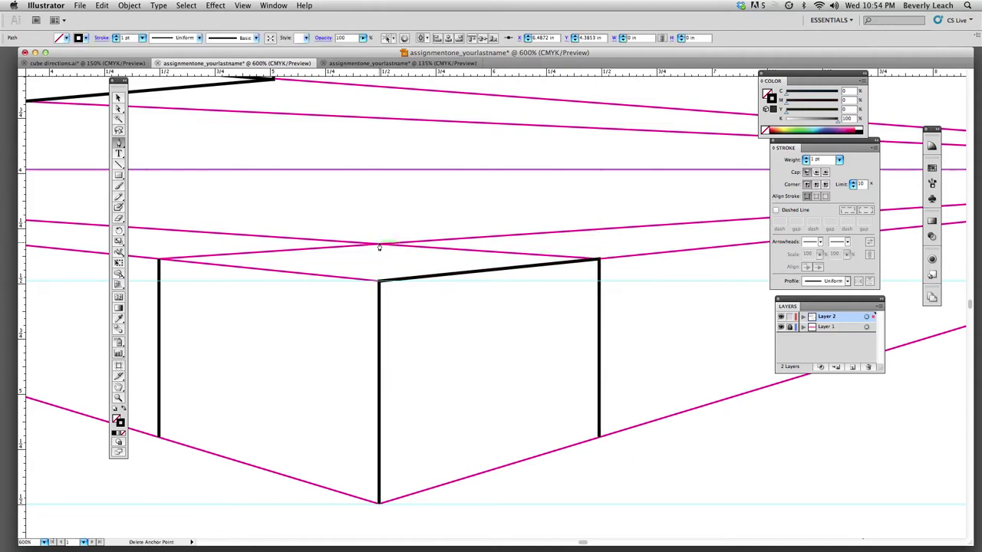
{"action": "left_click", "coordinate": [598, 260]}
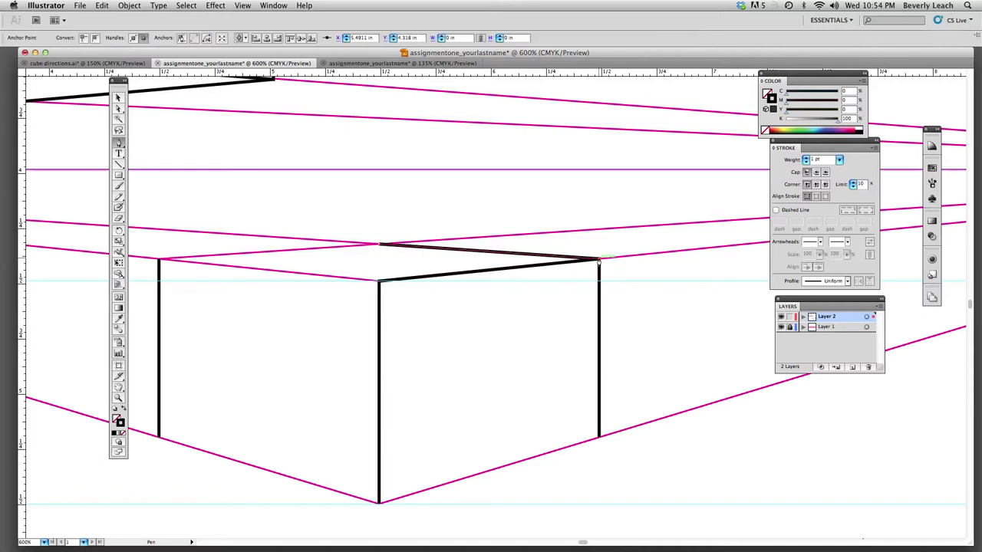
{"action": "left_click", "coordinate": [380, 244]}
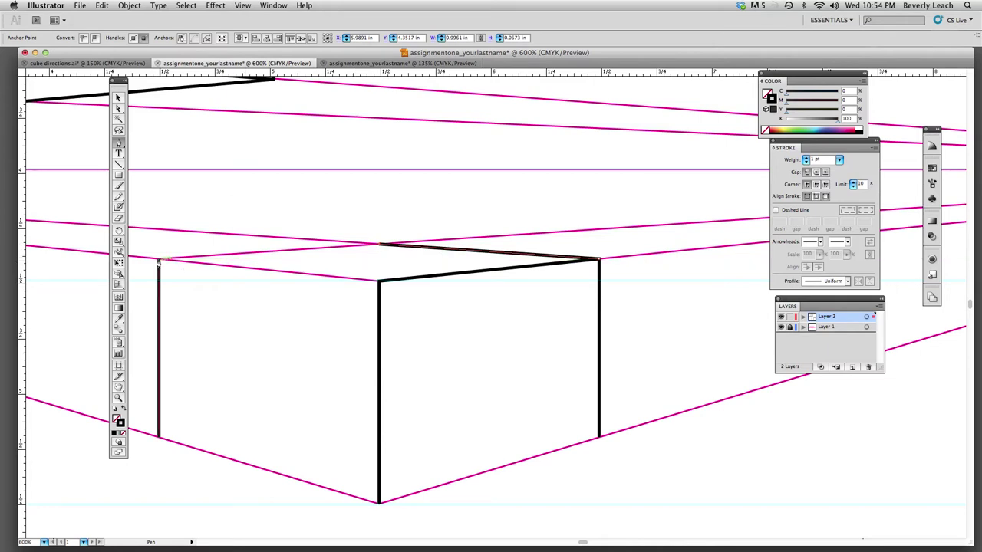
{"action": "left_click", "coordinate": [159, 261]}
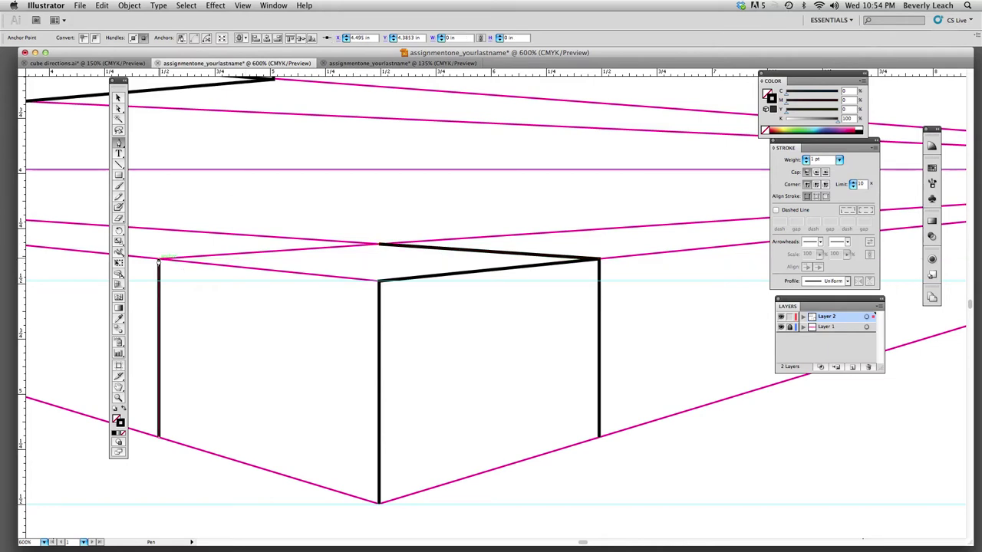
{"action": "left_click", "coordinate": [380, 244]}
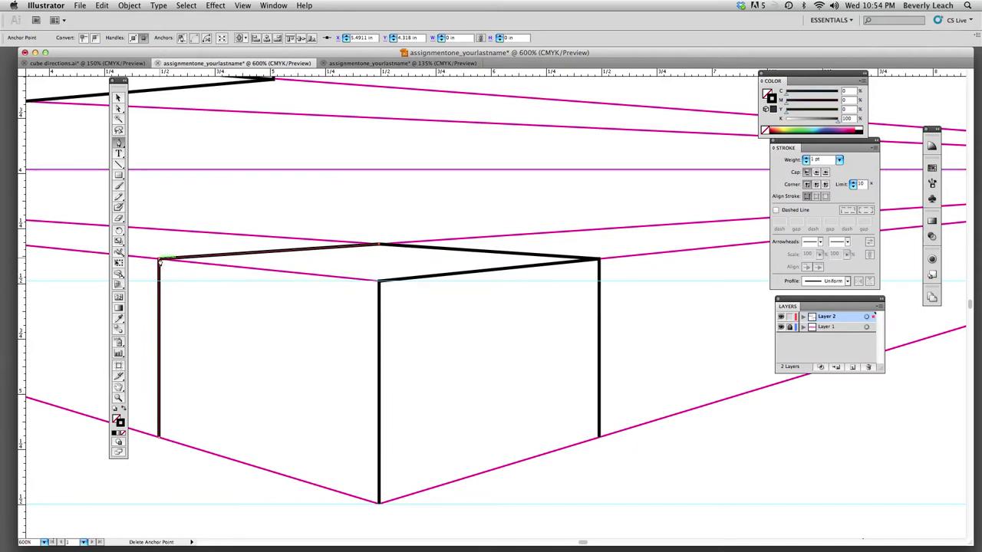
Undo an accidental anchor deletion and draw the front-left top edge to the left corner.
{"action": "left_click", "coordinate": [160, 262]}
{"action": "key", "text": "super+z"}
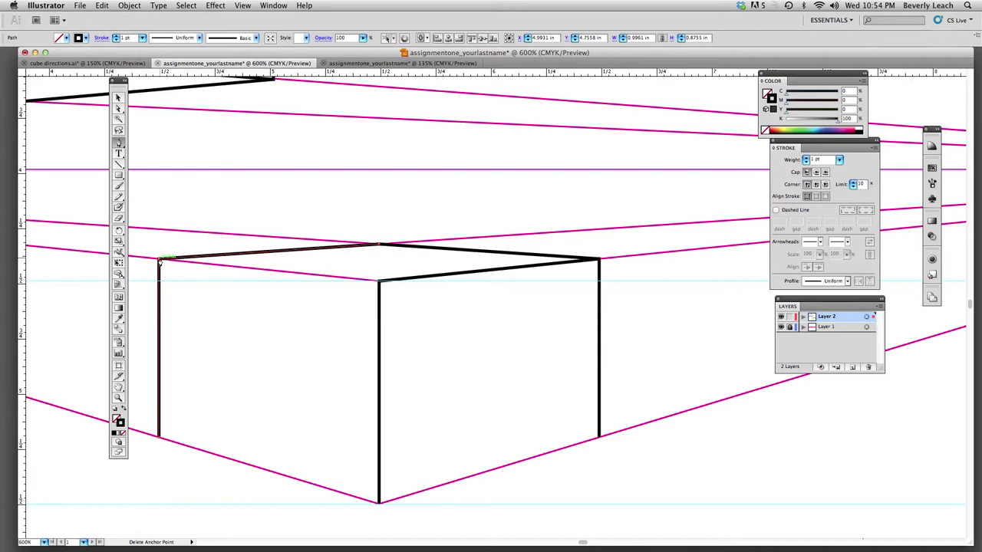
{"action": "left_click", "coordinate": [379, 281]}
{"action": "left_click", "coordinate": [379, 282]}
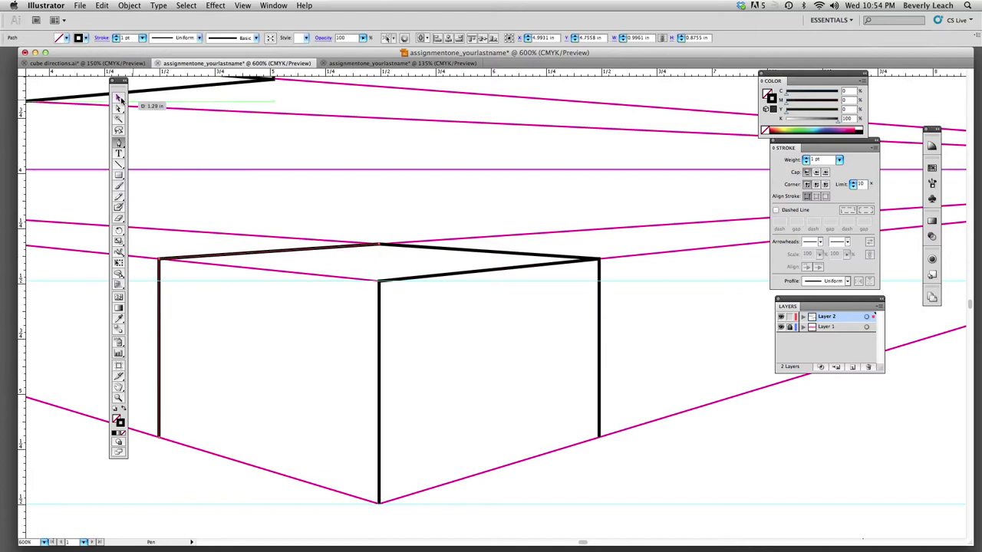
{"action": "left_click", "coordinate": [118, 98]}
{"action": "left_click", "coordinate": [202, 182]}
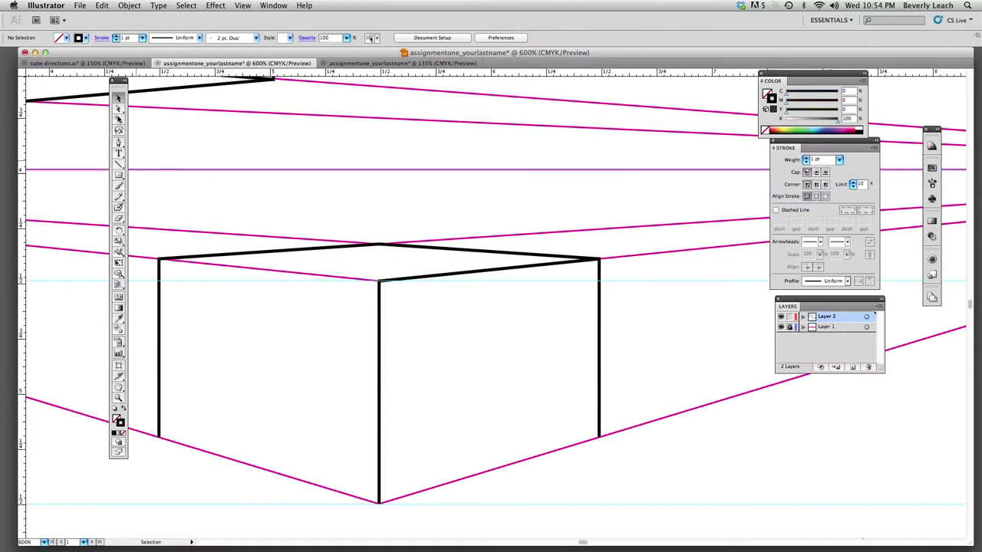
{"action": "left_click", "coordinate": [118, 142]}
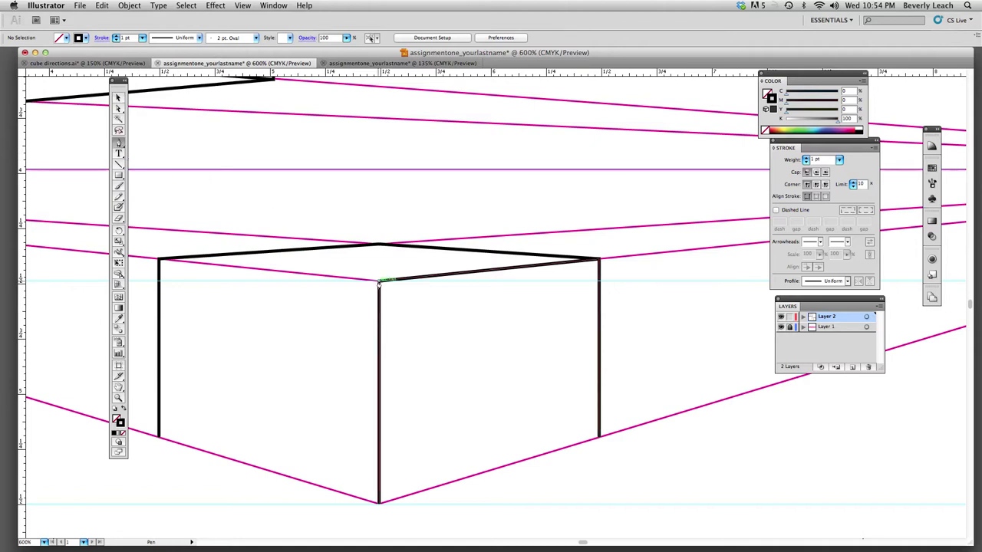
{"action": "left_click", "coordinate": [379, 282]}
{"action": "left_click", "coordinate": [159, 261]}
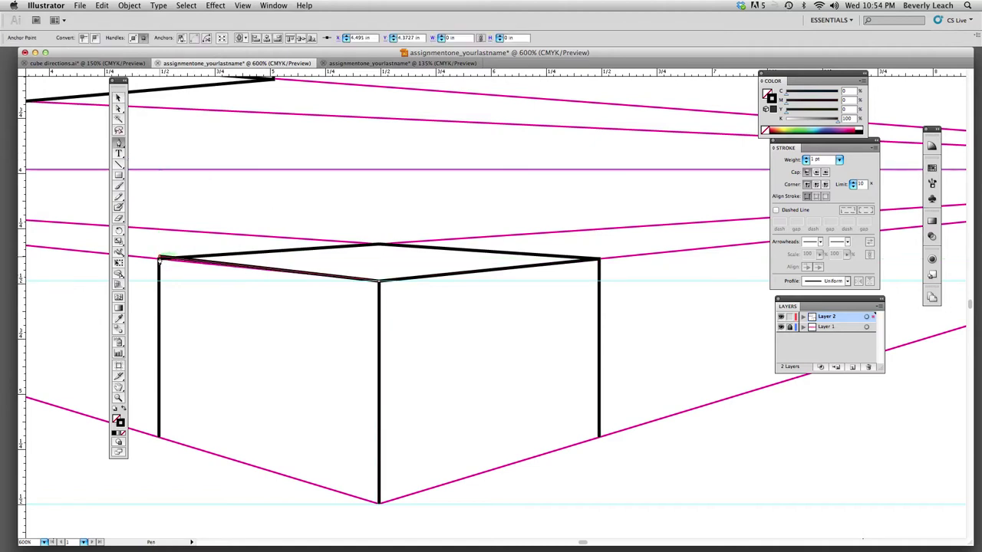
{"action": "key", "text": "v"}
{"action": "left_click", "coordinate": [196, 179]}
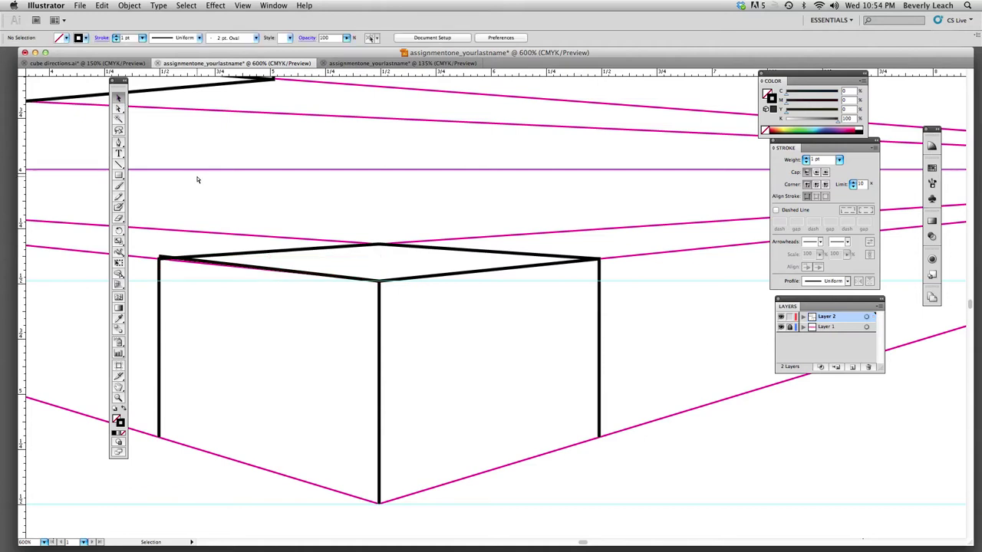
{"action": "key", "text": "super+equal"}
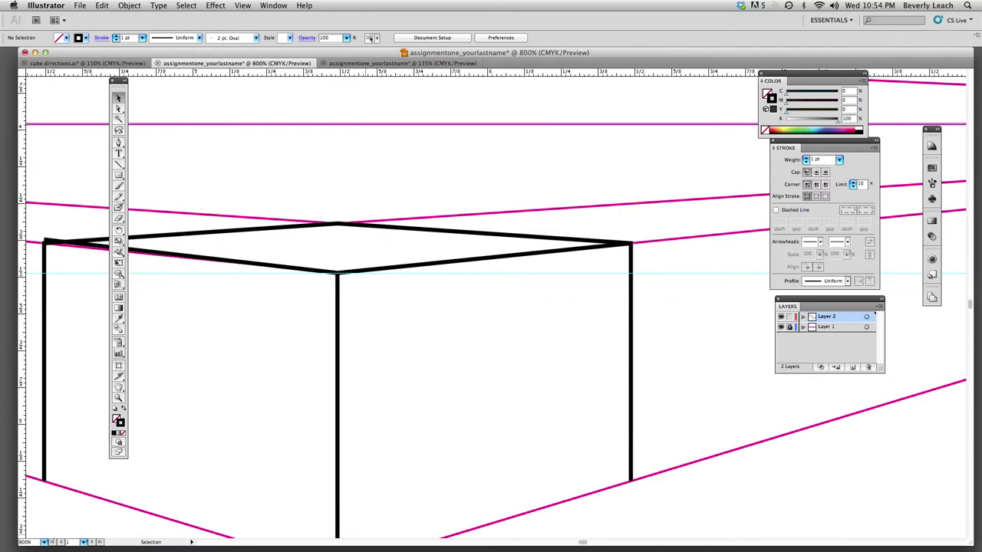
{"action": "left_click_drag", "start_coordinate": [583, 545], "coordinate": [556, 543]}
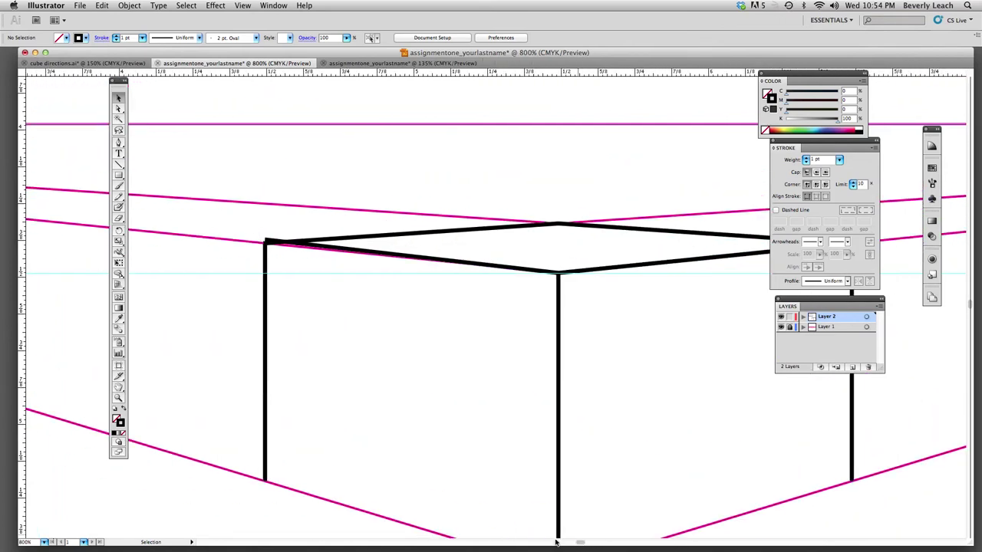
{"action": "left_click", "coordinate": [119, 112]}
{"action": "left_click", "coordinate": [274, 243]}
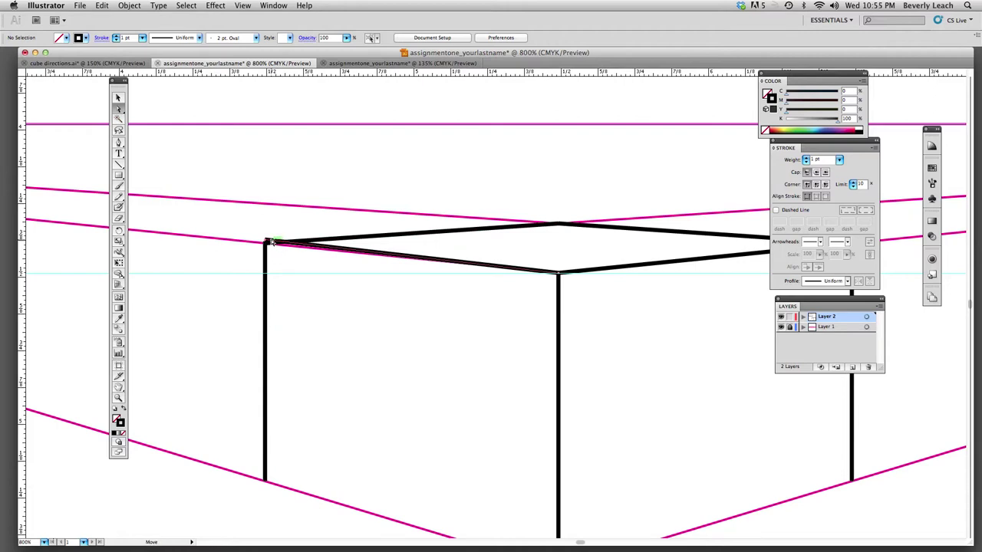
{"action": "left_click", "coordinate": [269, 243]}
{"action": "left_click_drag", "start_coordinate": [266, 243], "coordinate": [266, 244]}
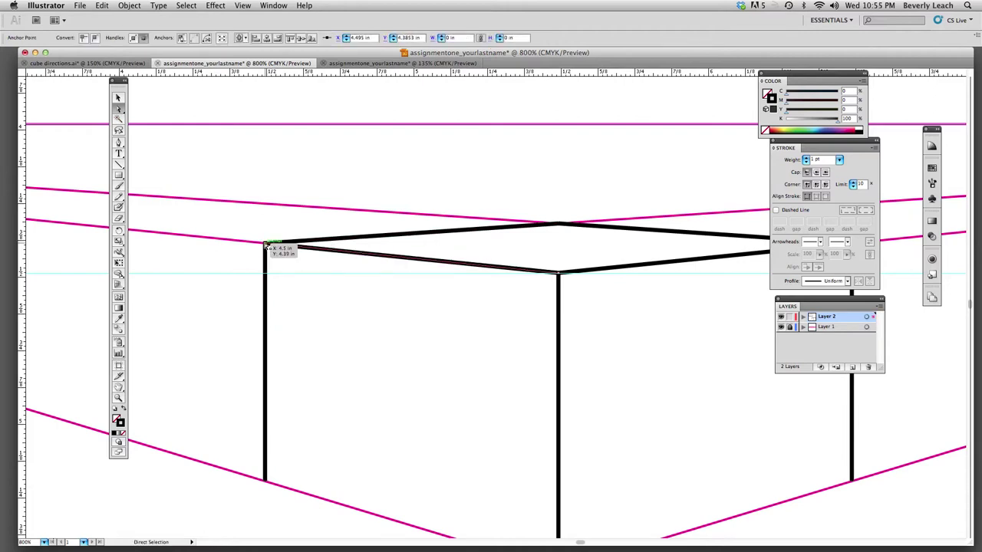
{"action": "left_click", "coordinate": [118, 97]}
{"action": "left_click", "coordinate": [199, 161]}
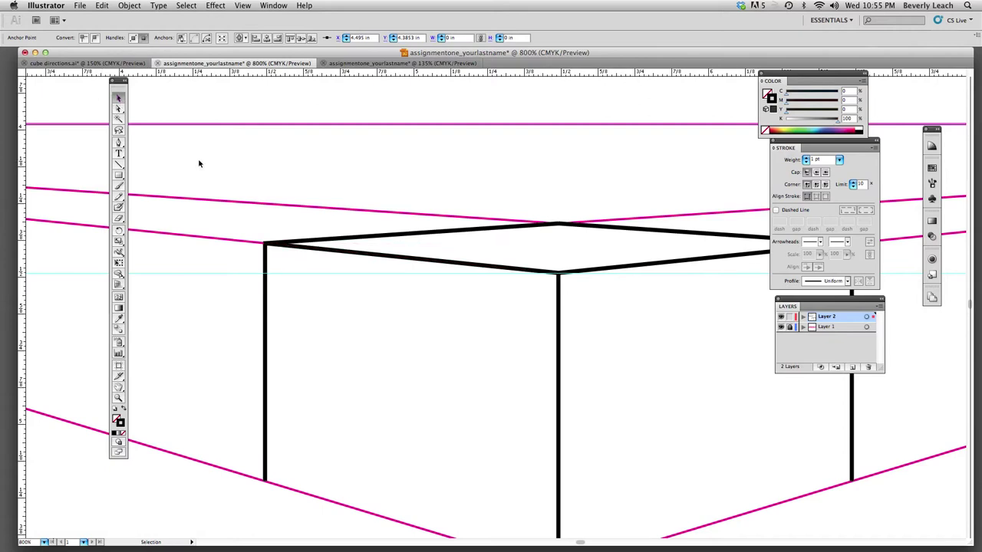
{"action": "left_click", "coordinate": [408, 262]}
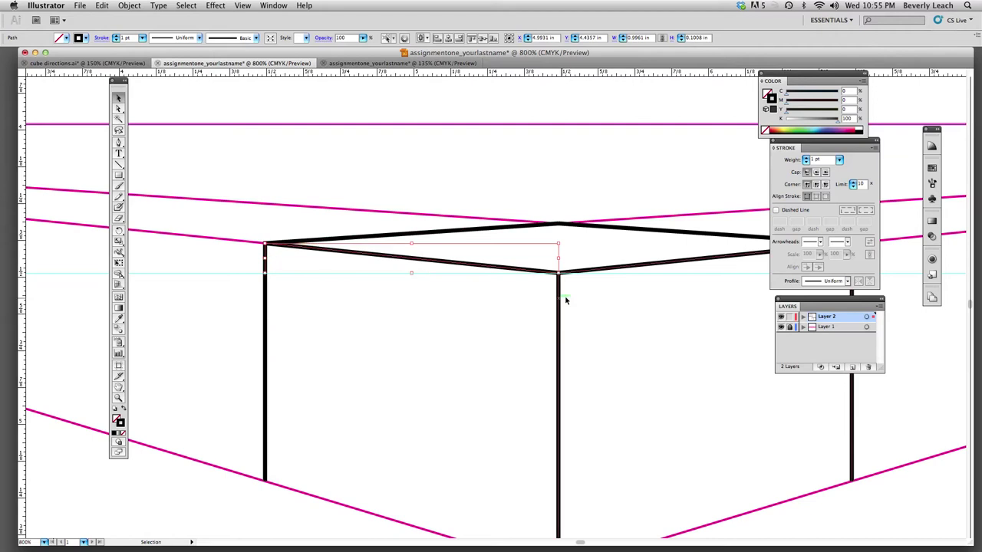
{"action": "left_click", "coordinate": [557, 318]}
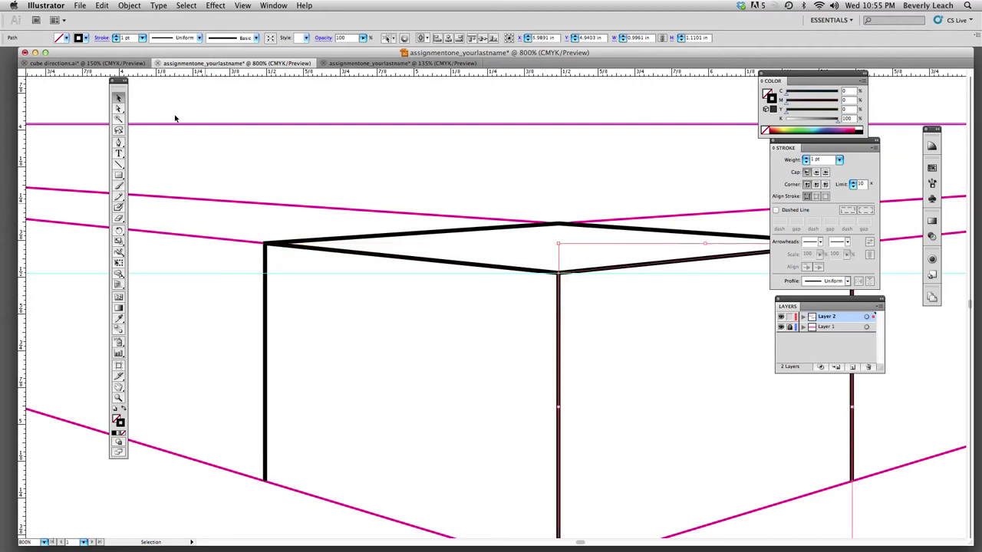
{"action": "left_click", "coordinate": [330, 240]}
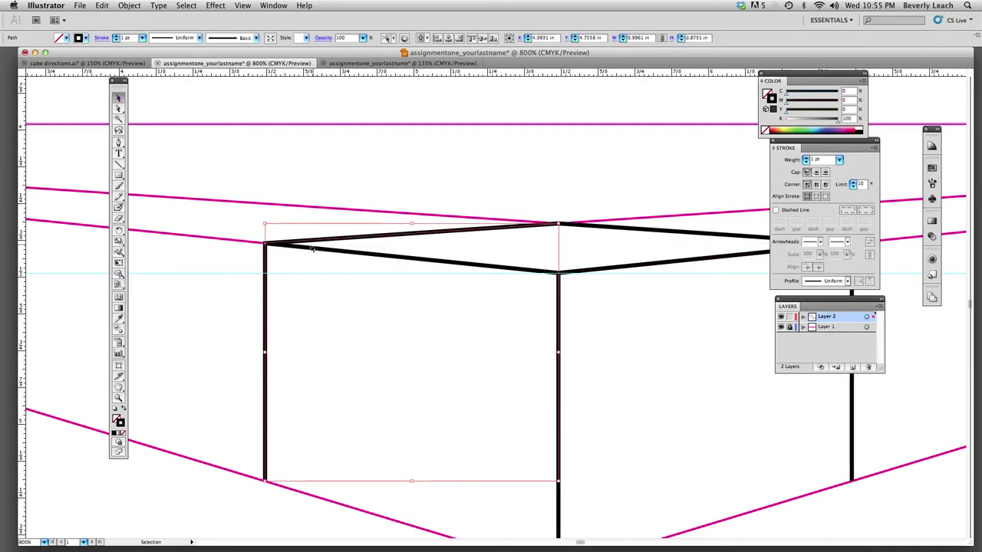
{"action": "left_click", "coordinate": [345, 253]}
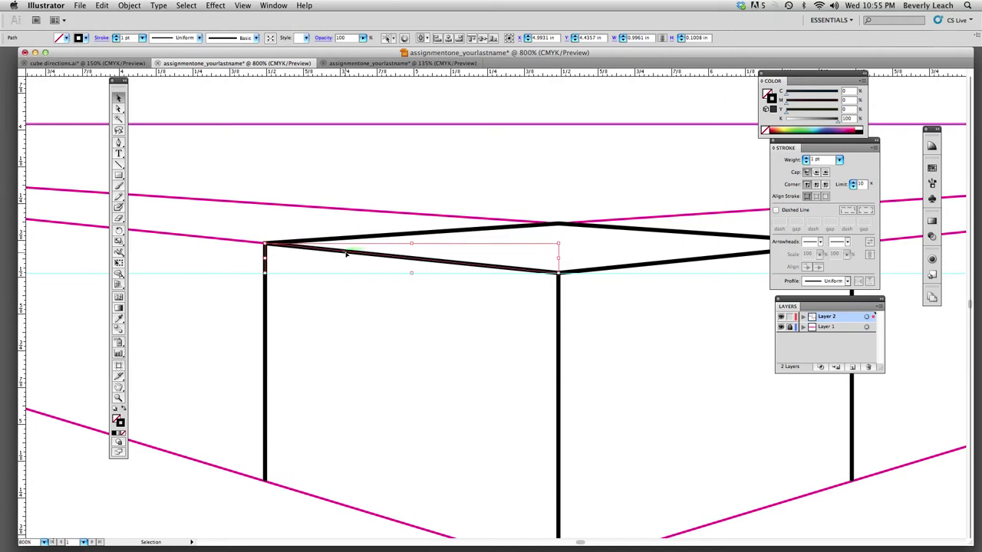
{"action": "left_click_drag", "start_coordinate": [345, 253], "coordinate": [349, 206]}
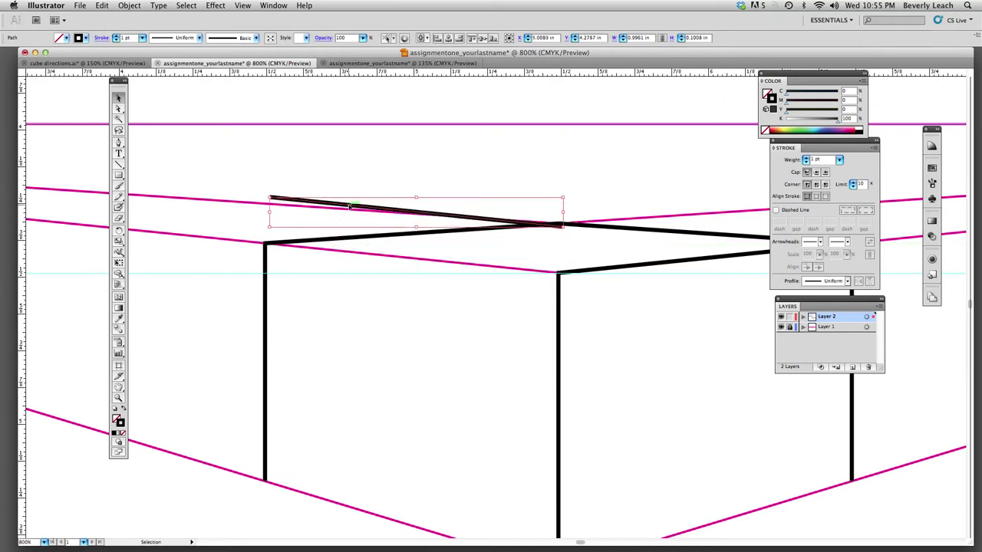
{"action": "key", "text": "super+z"}
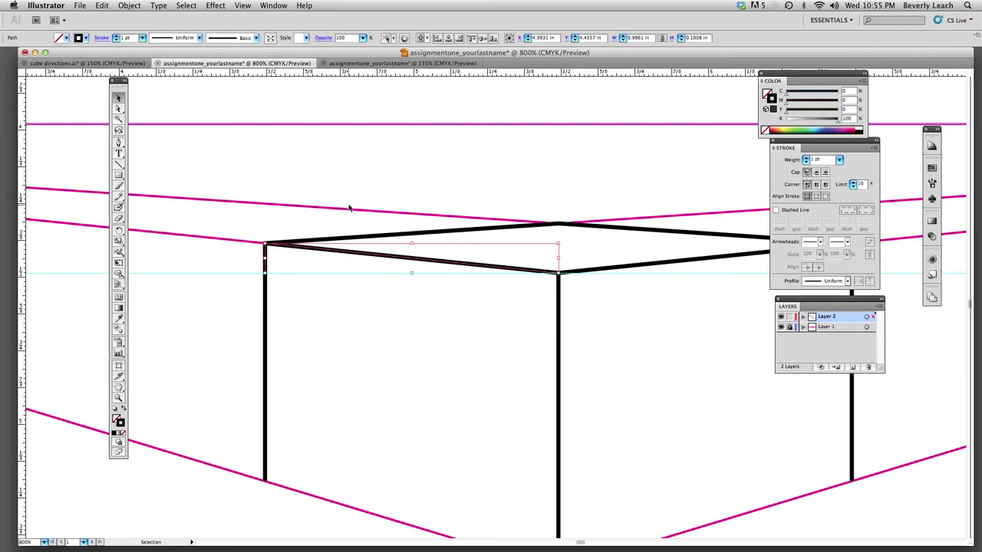
{"action": "key", "text": "a"}
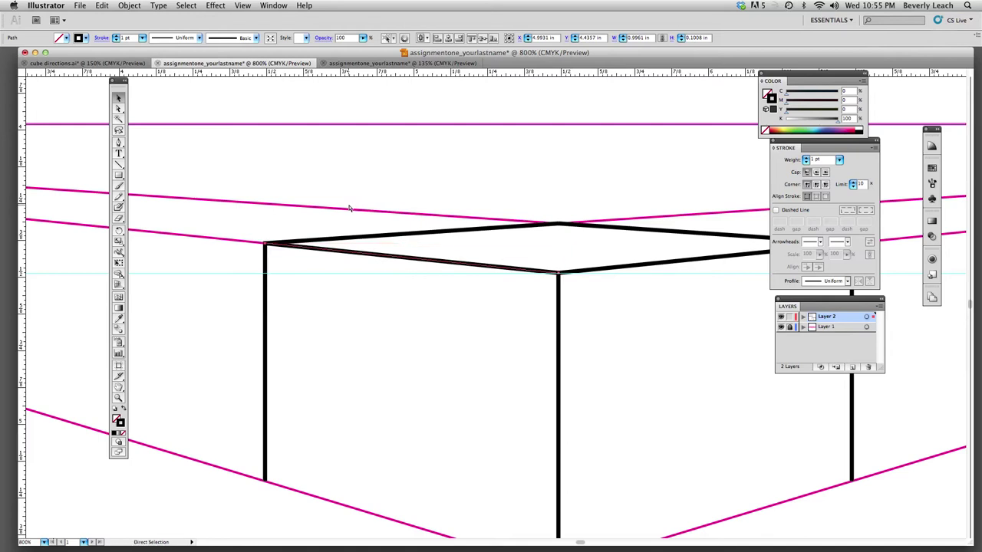
Draw the bottom-right and bottom-left edges meeting at the cube's bottom corner.
{"action": "key", "text": "super+minus"}
{"action": "key", "text": "super+minus"}
{"action": "key", "text": "super+minus"}
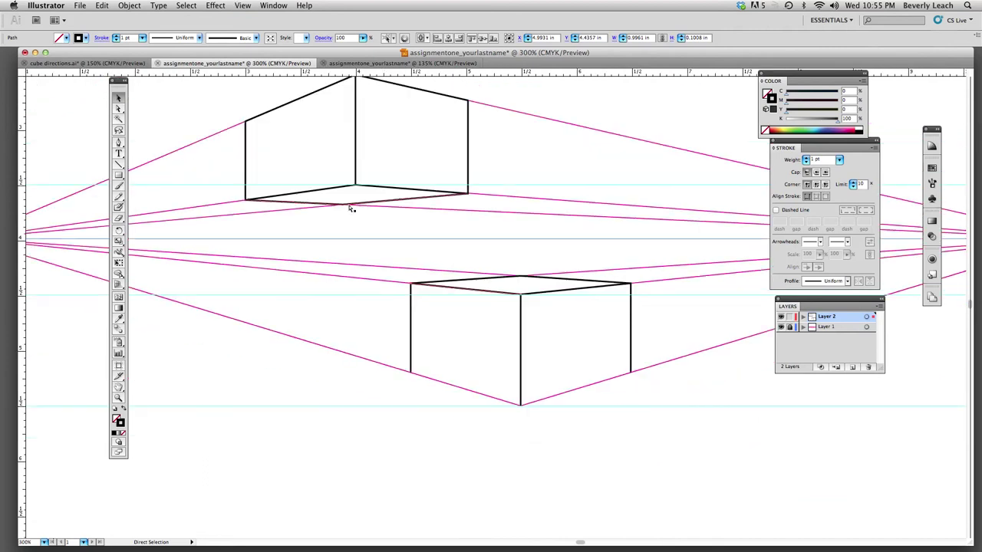
{"action": "key", "text": "v"}
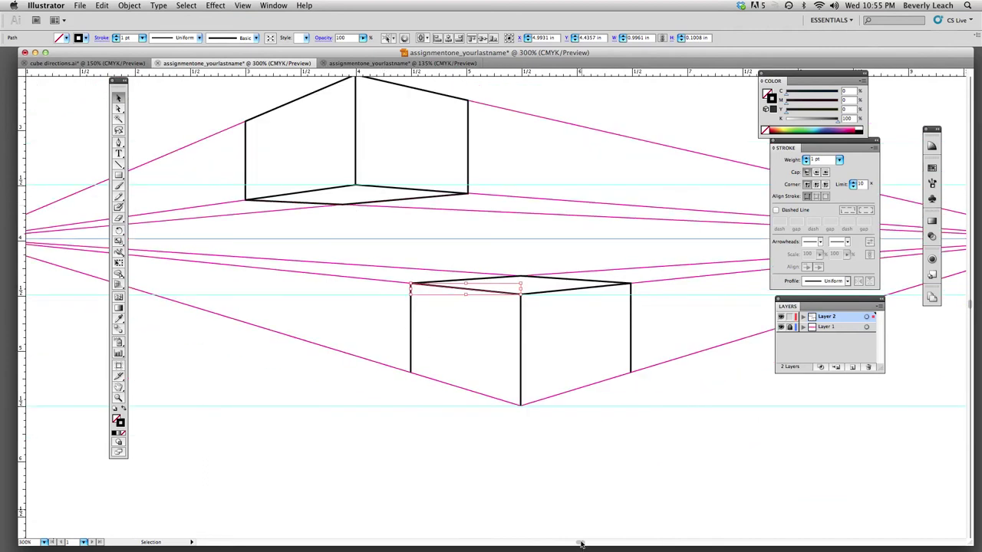
{"action": "scroll", "coordinate": [585, 546], "scroll_direction": "right", "scroll_amount": 5}
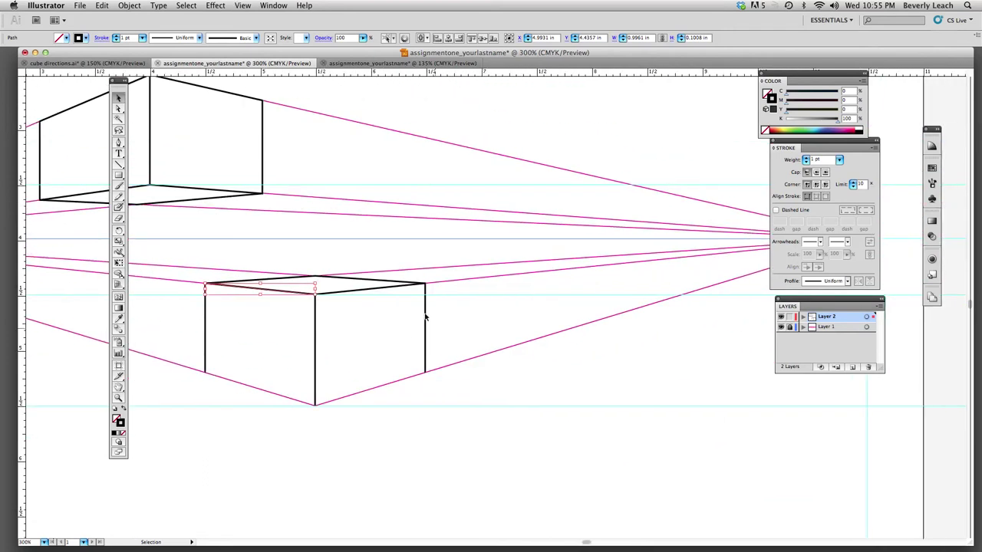
{"action": "left_click", "coordinate": [116, 144]}
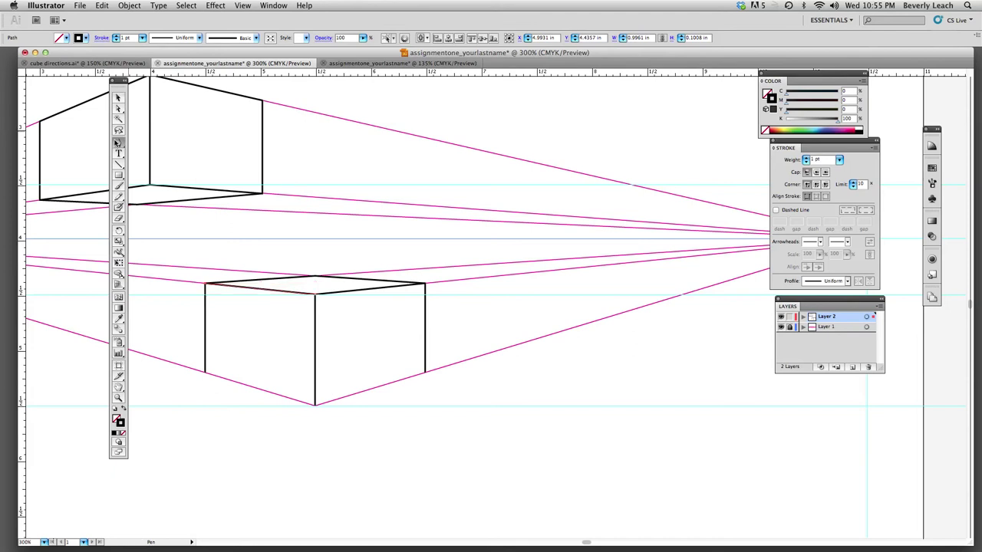
{"action": "left_click", "coordinate": [426, 373]}
{"action": "left_click", "coordinate": [315, 404]}
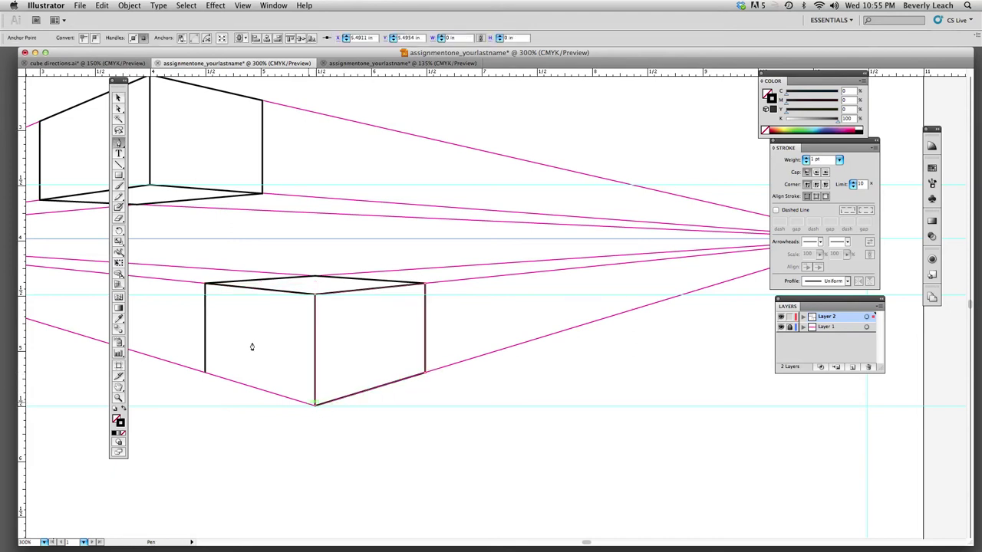
{"action": "left_click", "coordinate": [118, 97]}
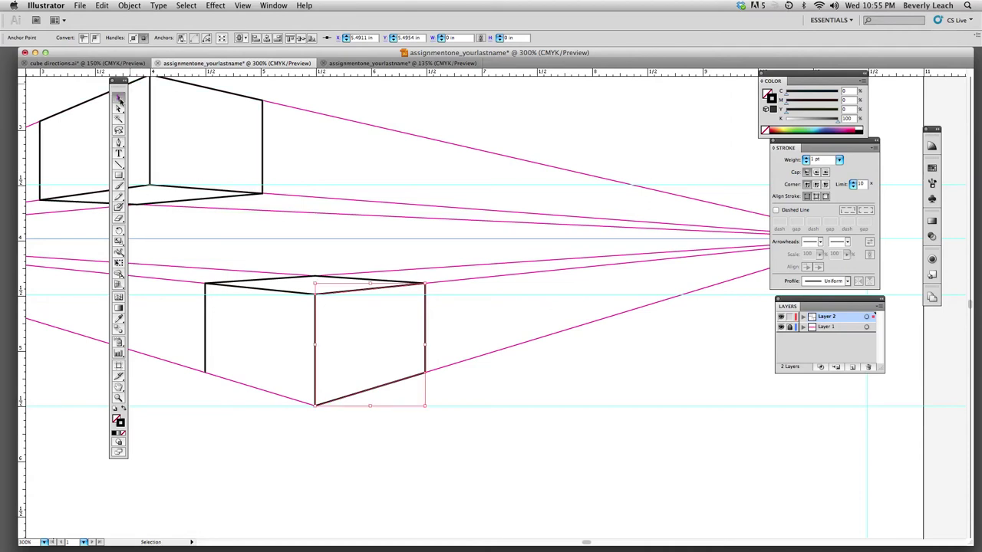
{"action": "left_click", "coordinate": [119, 143]}
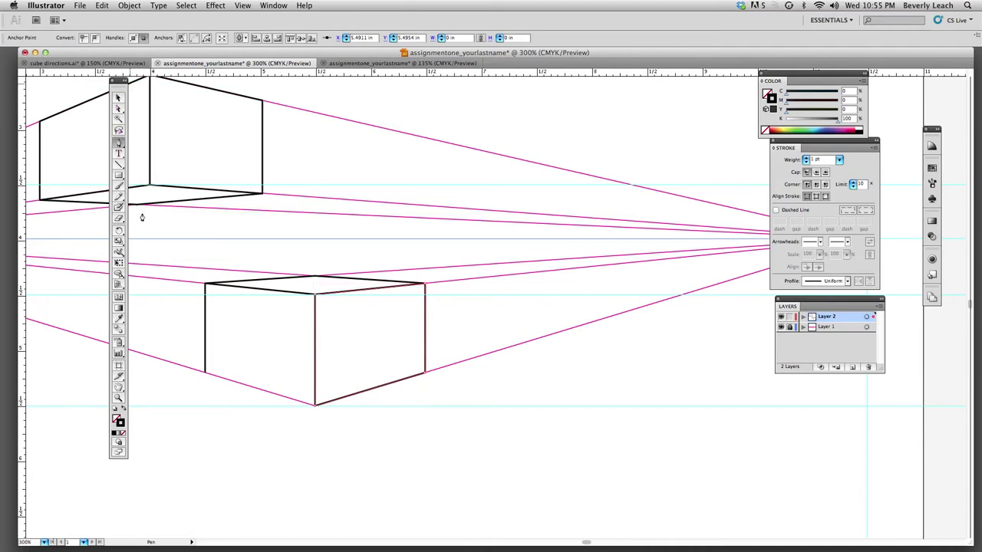
{"action": "left_click", "coordinate": [205, 374]}
{"action": "left_click", "coordinate": [315, 405]}
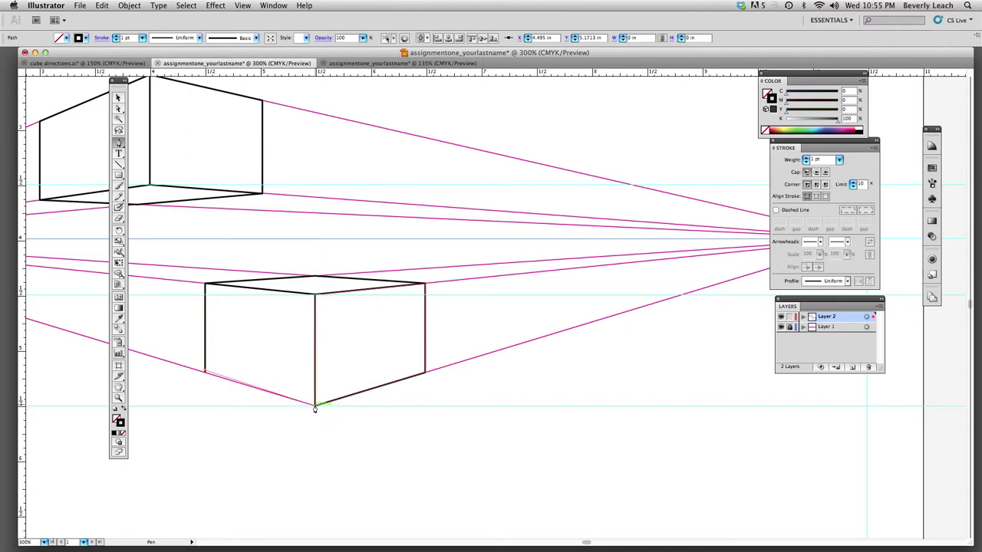
{"action": "key", "text": "v"}
{"action": "key", "text": "super+shift+b"}
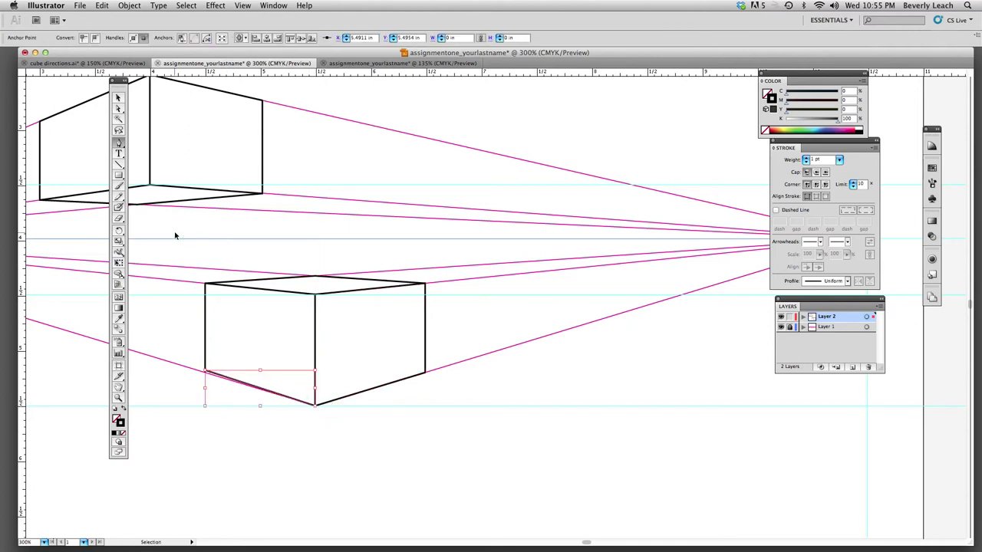
Nudge the lower-left anchor onto the cube's bottom corner with Direct Selection.
{"action": "key", "text": "super+equal"}
{"action": "key", "text": "p"}
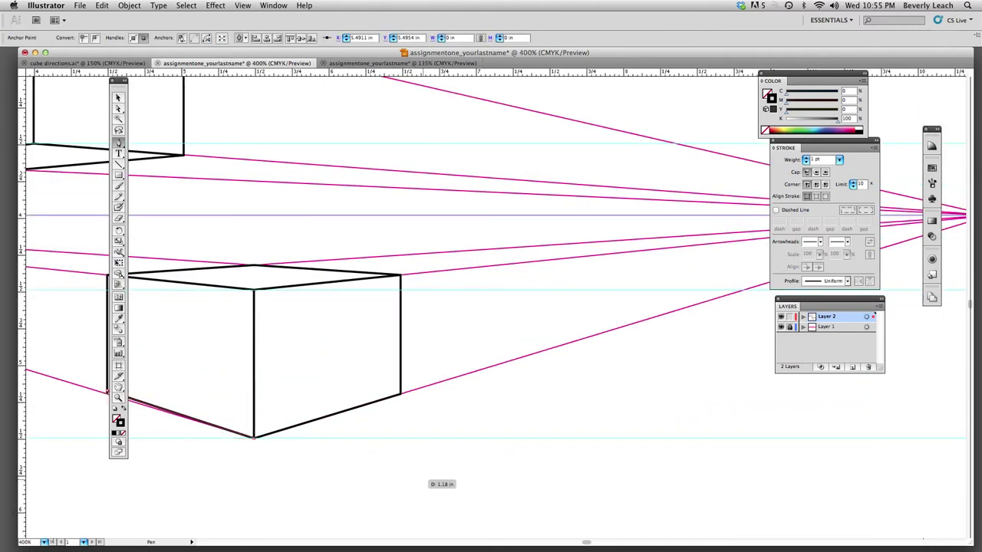
{"action": "scroll", "coordinate": [585, 543], "scroll_direction": "left", "scroll_amount": 10}
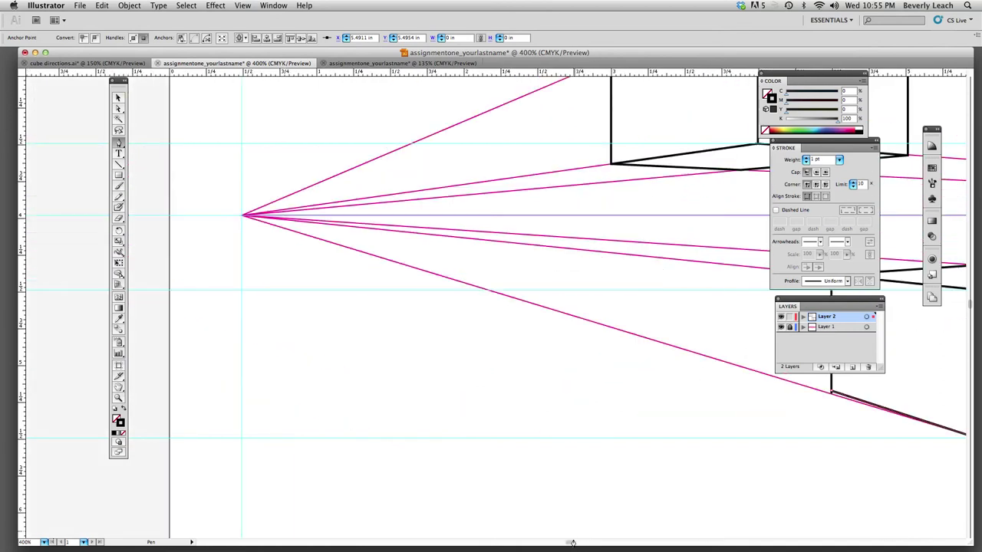
{"action": "scroll", "coordinate": [573, 543], "scroll_direction": "left", "scroll_amount": 5}
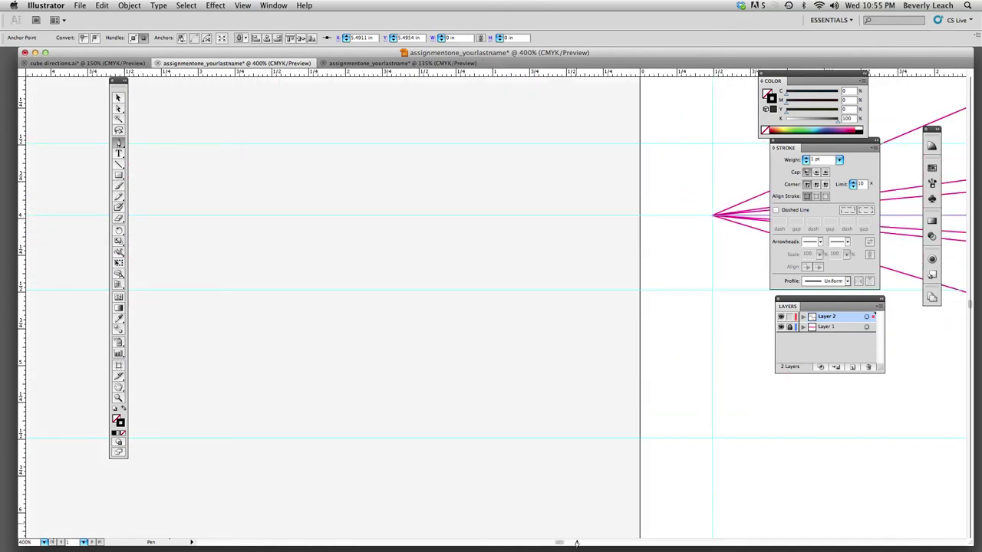
{"action": "scroll", "coordinate": [571, 544], "scroll_direction": "right", "scroll_amount": 15}
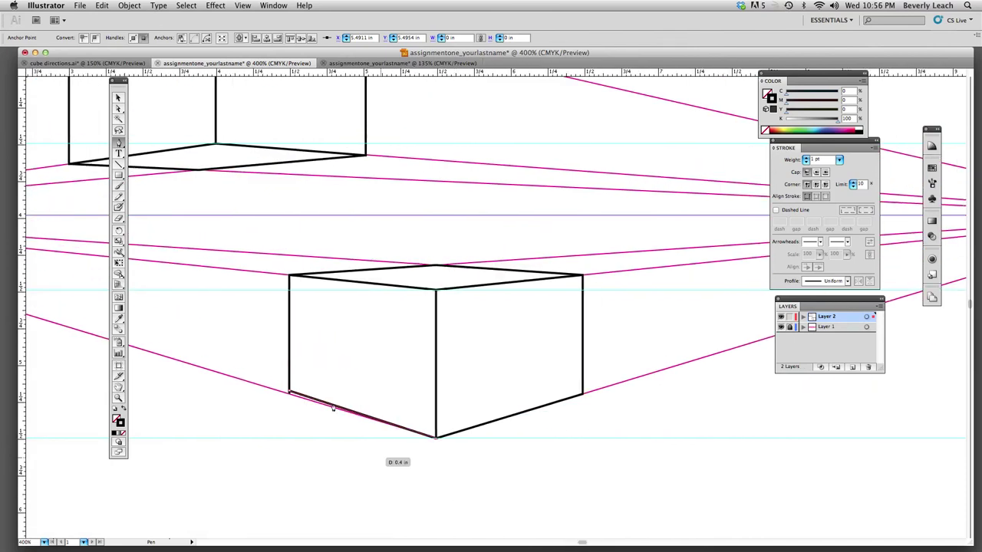
{"action": "left_click", "coordinate": [118, 109]}
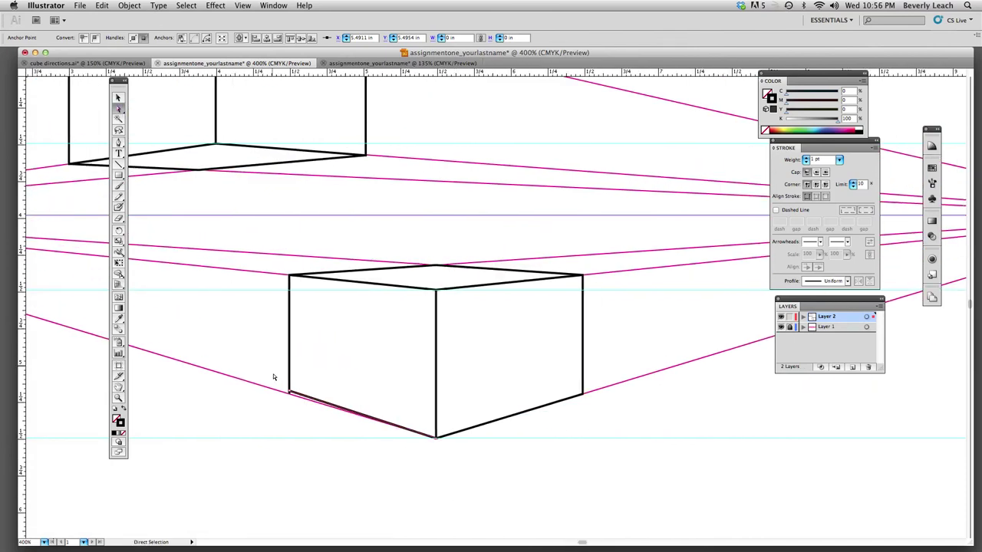
{"action": "left_click_drag", "start_coordinate": [289, 392], "coordinate": [289, 395]}
{"action": "left_click", "coordinate": [300, 419]}
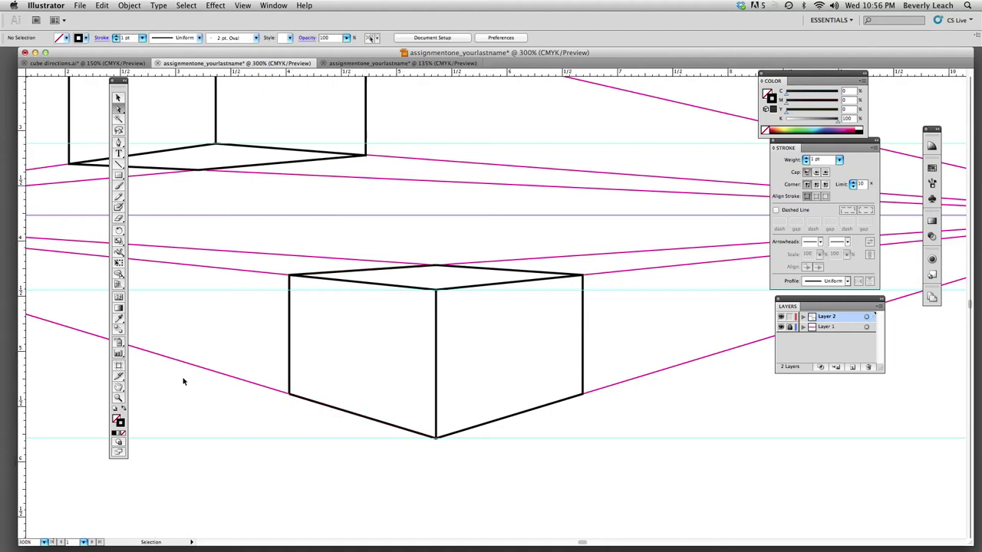
Zoom out and hide the cyan guides with View > Guides > Hide Guides.
{"action": "key", "text": "super+minus"}
{"action": "key", "text": "super+minus"}
{"action": "key", "text": "super+minus"}
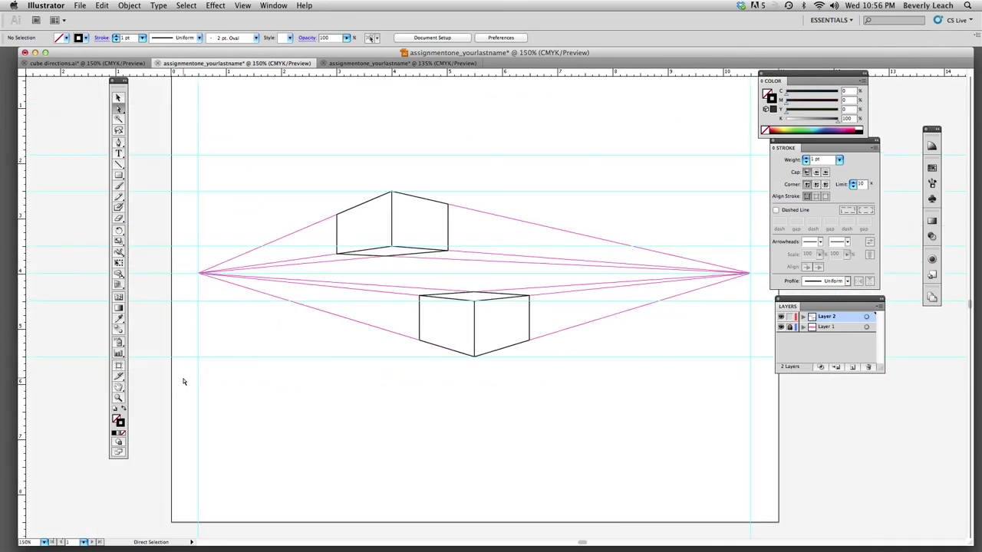
{"action": "left_click", "coordinate": [243, 6]}
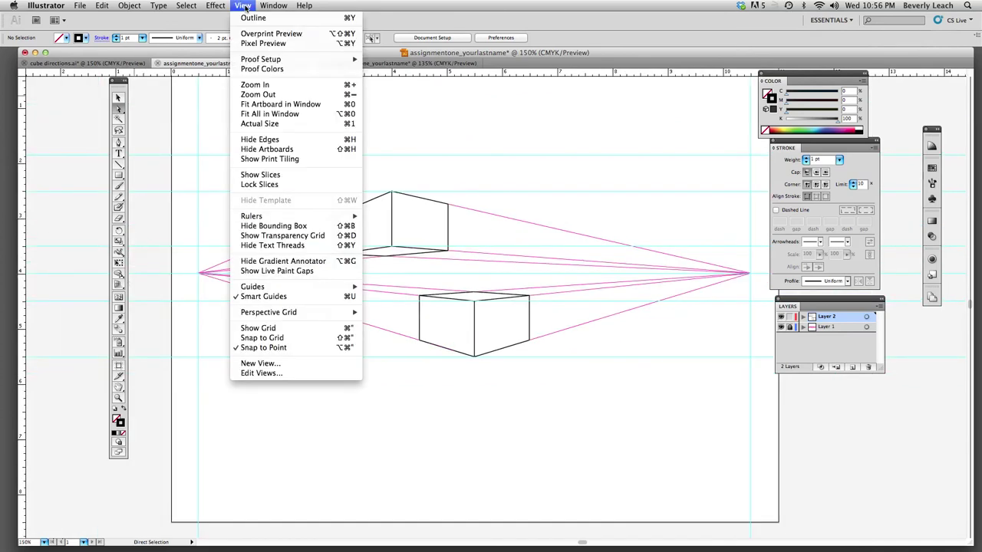
{"action": "mouse_move", "coordinate": [341, 287]}
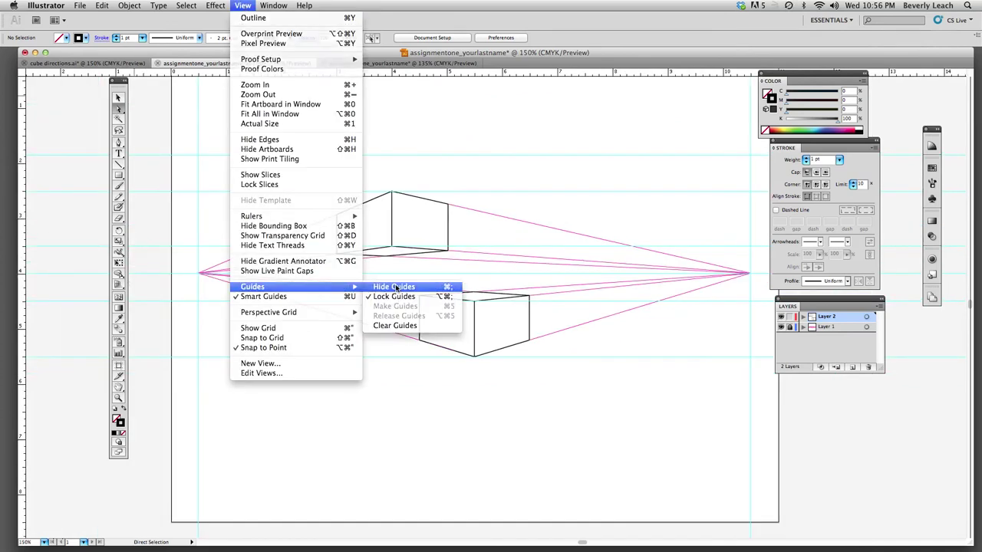
{"action": "left_click", "coordinate": [396, 286]}
{"action": "left_click", "coordinate": [119, 97]}
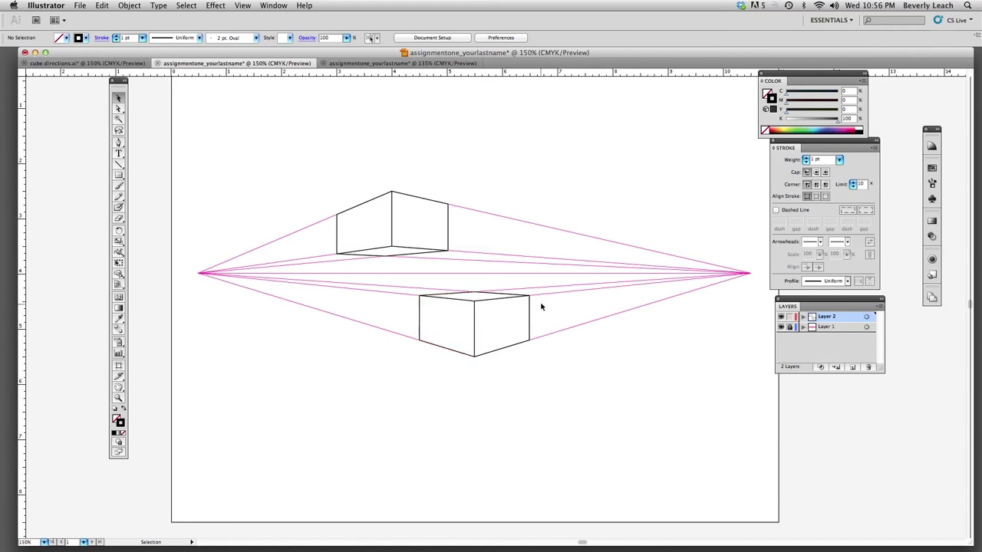
Lock Layer 1 and Layer 2, then hide Layer 1 to remove the magenta vanishing lines.
{"action": "left_click", "coordinate": [789, 327]}
{"action": "left_click", "coordinate": [789, 317]}
{"action": "left_click", "coordinate": [781, 326]}
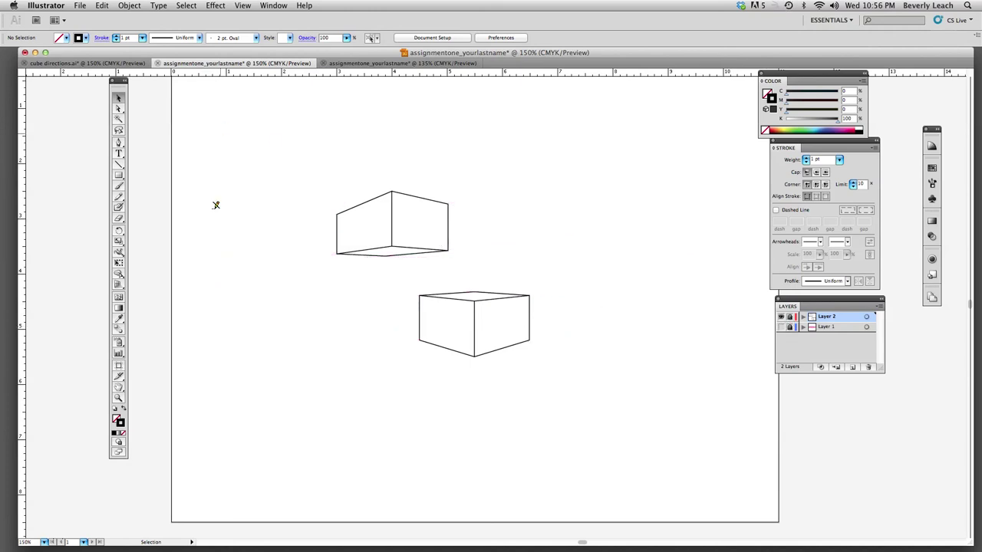